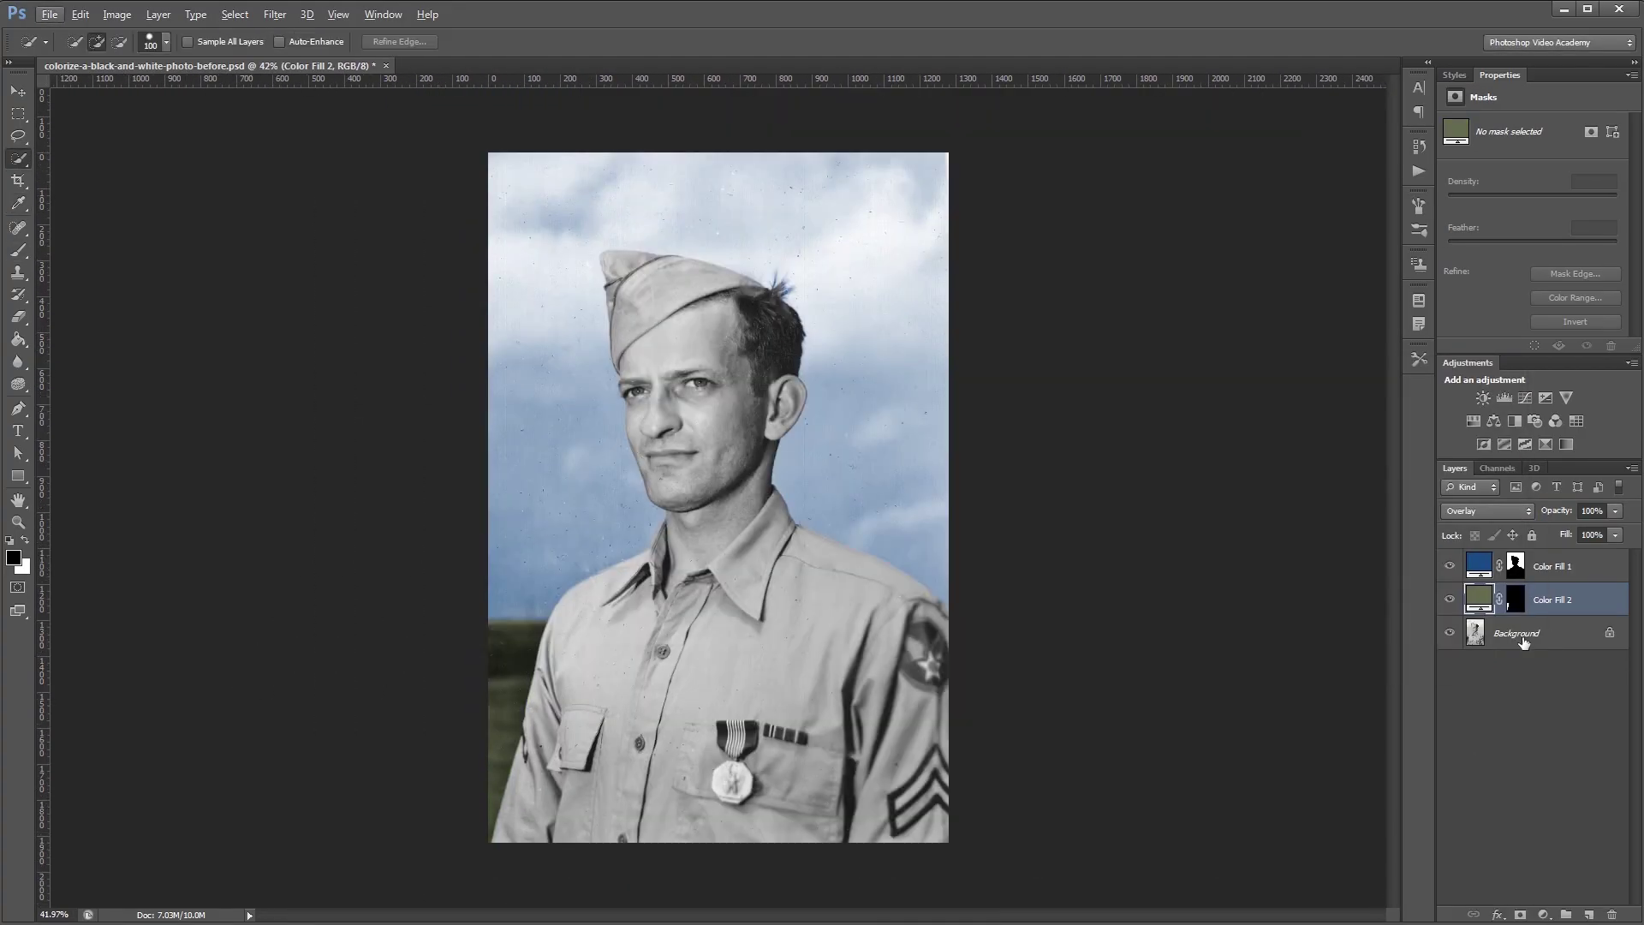
left_click(1523, 640)
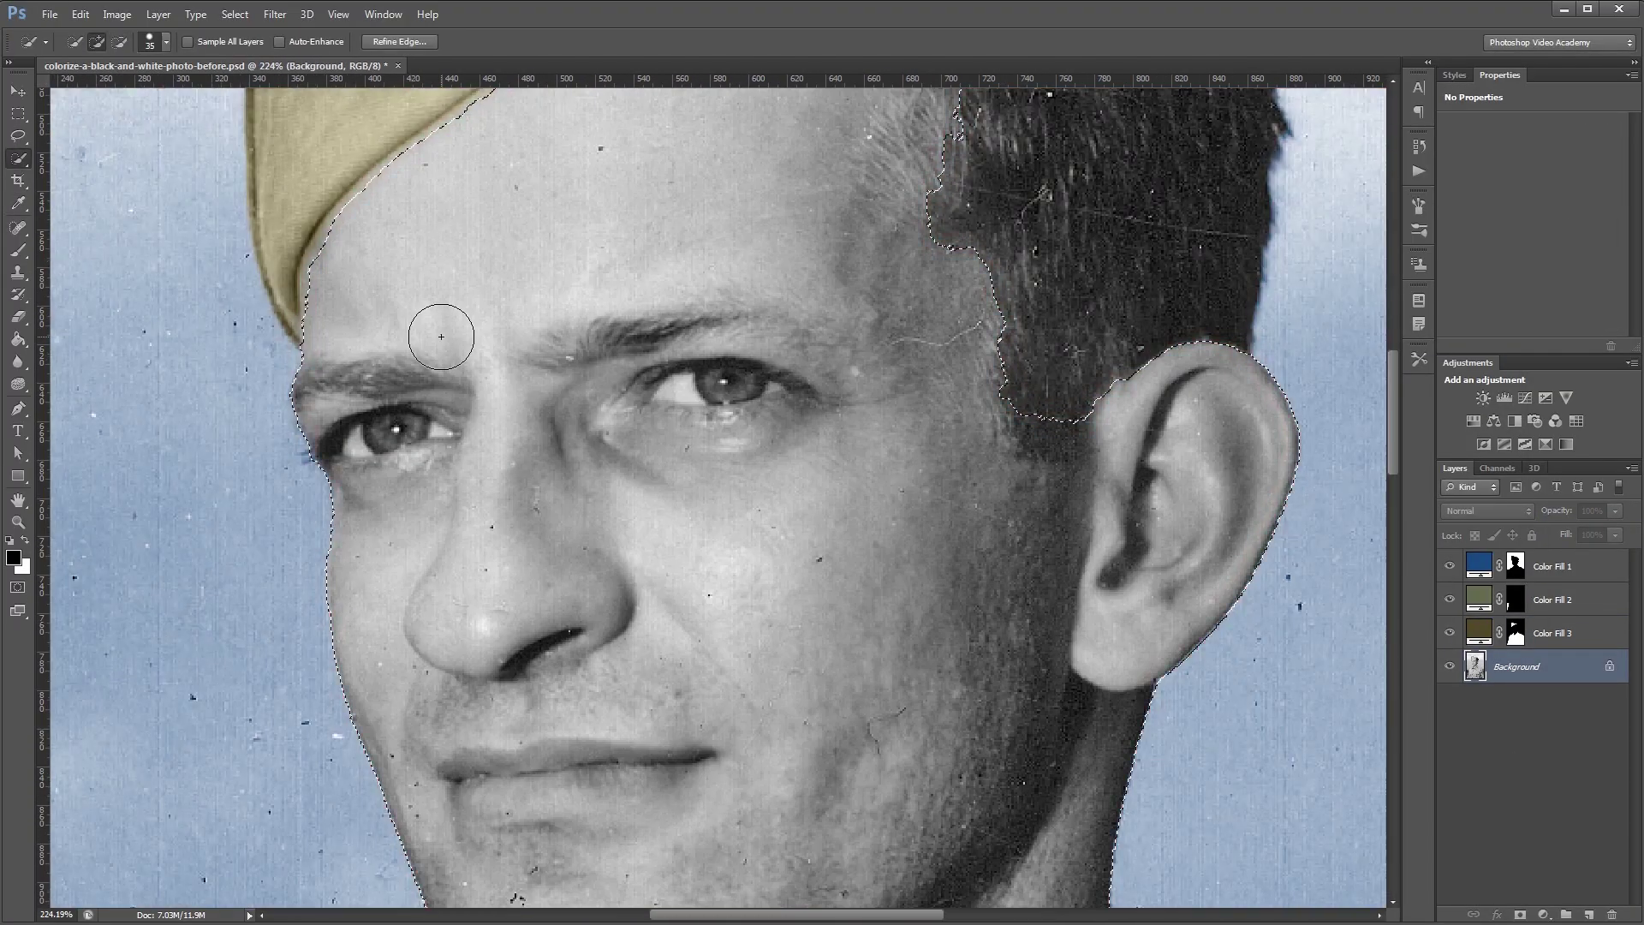
key("q")
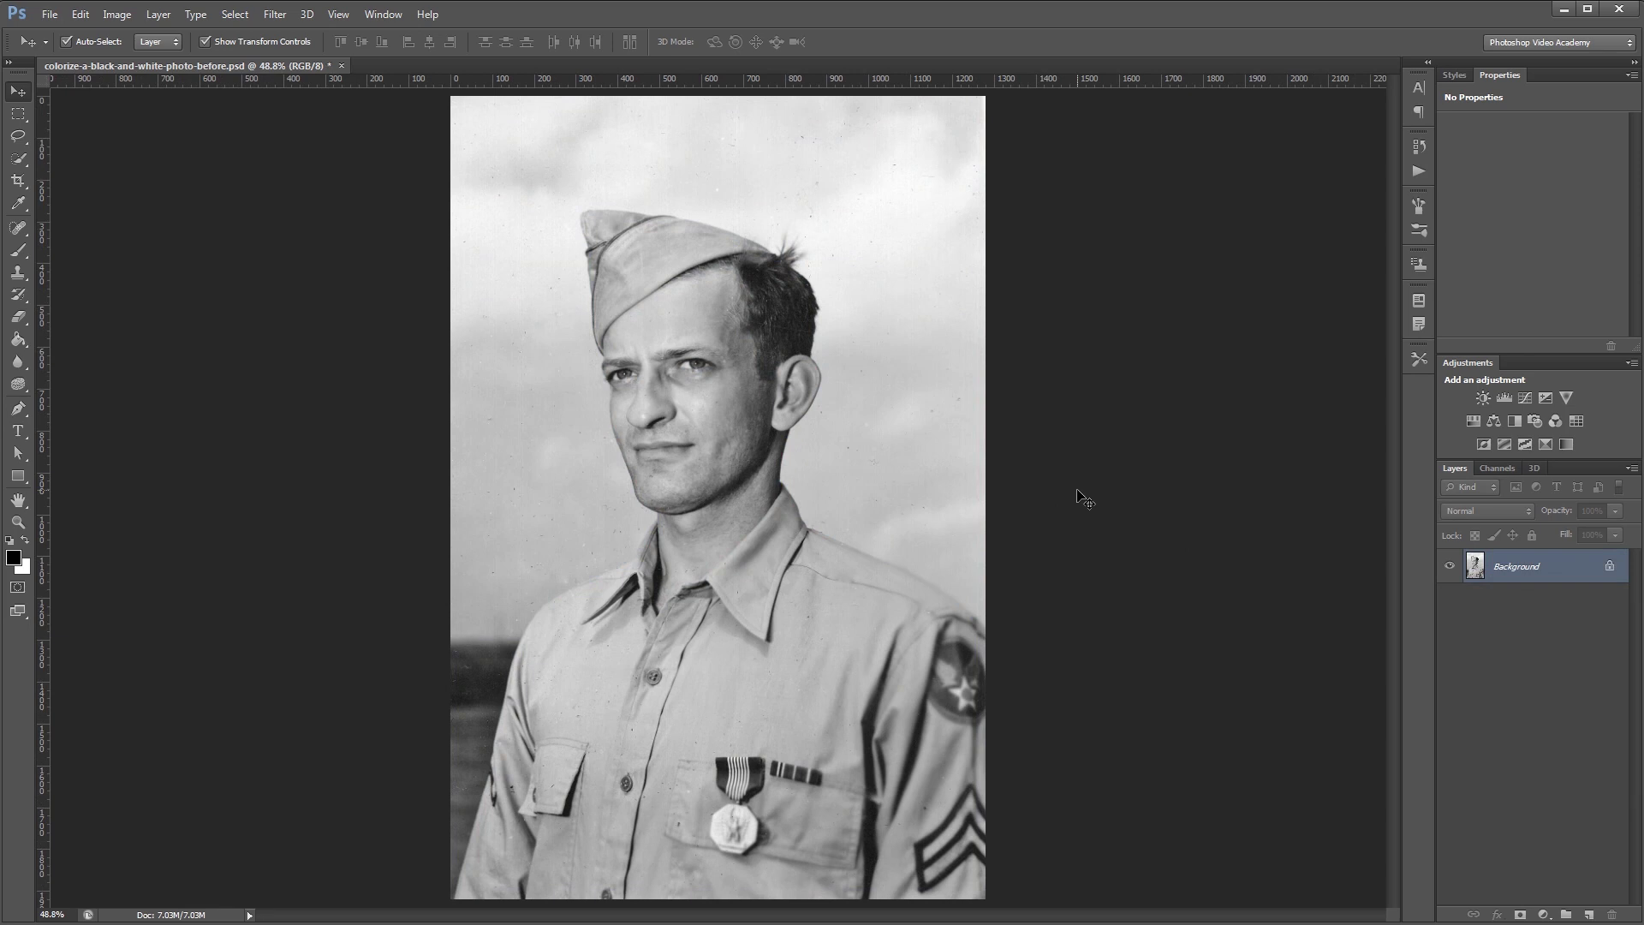
Select the sky around the soldier with the Quick Selection tool
key("w")
mouse_move(943, 481)
left_mouse_down()
mouse_move(874, 428)
mouse_move(911, 244)
mouse_move(872, 195)
mouse_move(812, 147)
mouse_move(560, 128)
mouse_move(499, 154)
mouse_move(478, 213)
mouse_move(523, 480)
left_mouse_up()
scroll(580, 543, "up", 5)
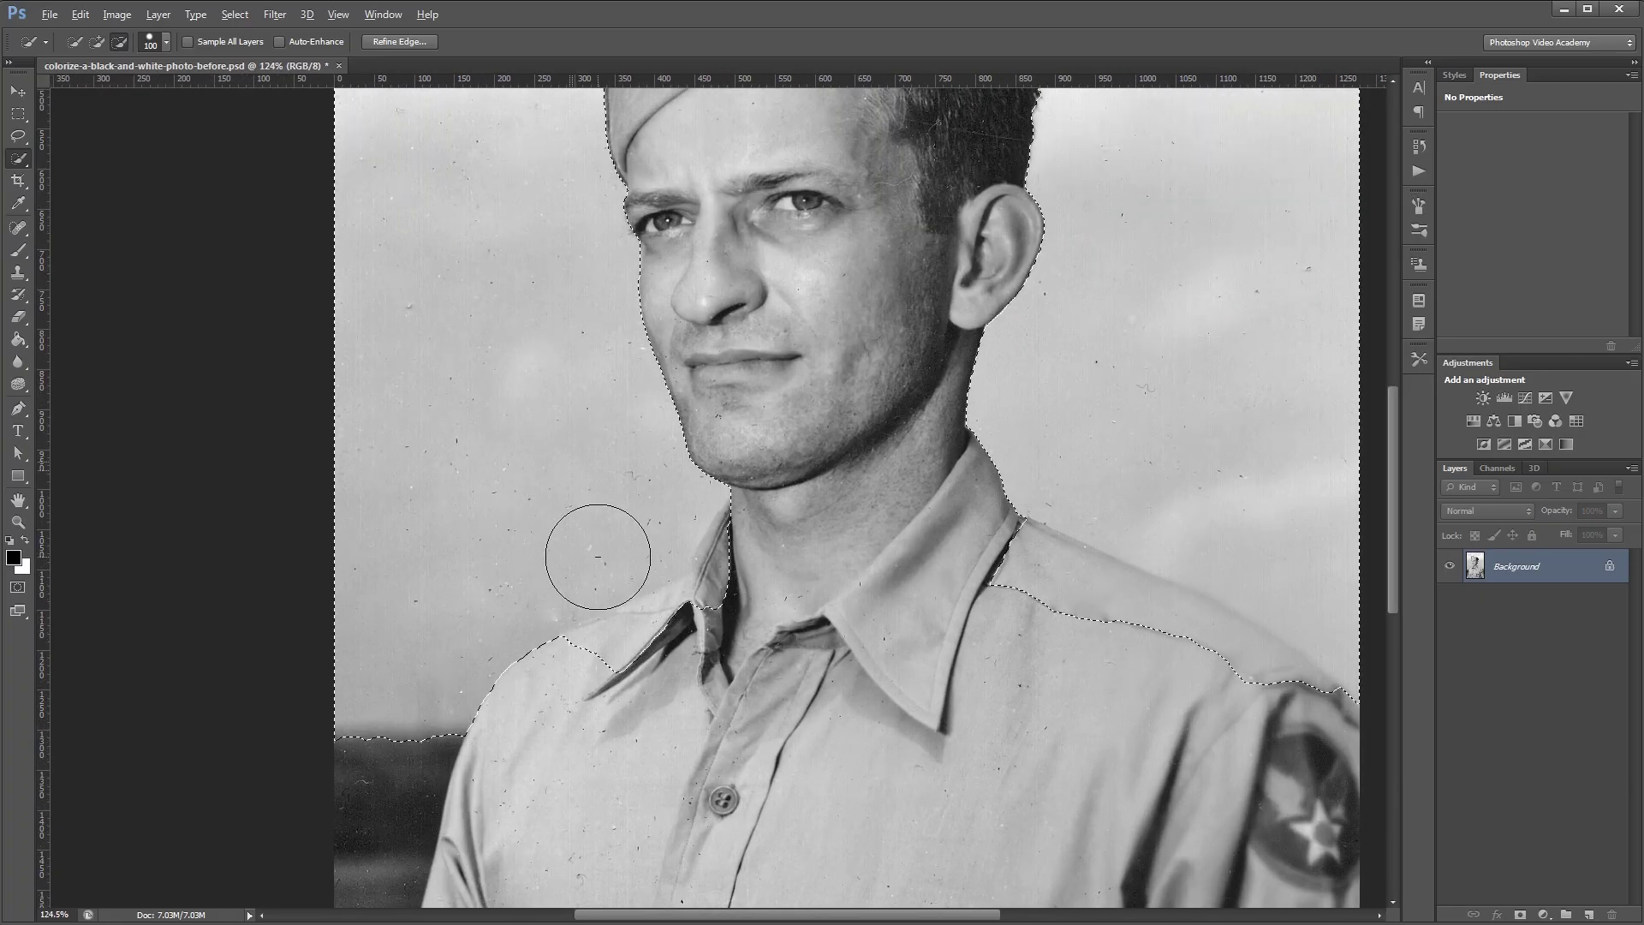
Clean up the sky selection by subtracting the collar and shoulders so its edge follows the shirt outline
key("alt")
mouse_move(617, 690)
left_mouse_down()
mouse_move(782, 612)
mouse_move(792, 556)
mouse_move(826, 518)
left_mouse_up()
left_click_drag(972, 643, 591, 548)
mouse_move(250, 588)
left_mouse_down()
mouse_move(480, 591)
mouse_move(423, 679)
left_mouse_up()
left_click(381, 599)
scroll(381, 599, "down", 3)
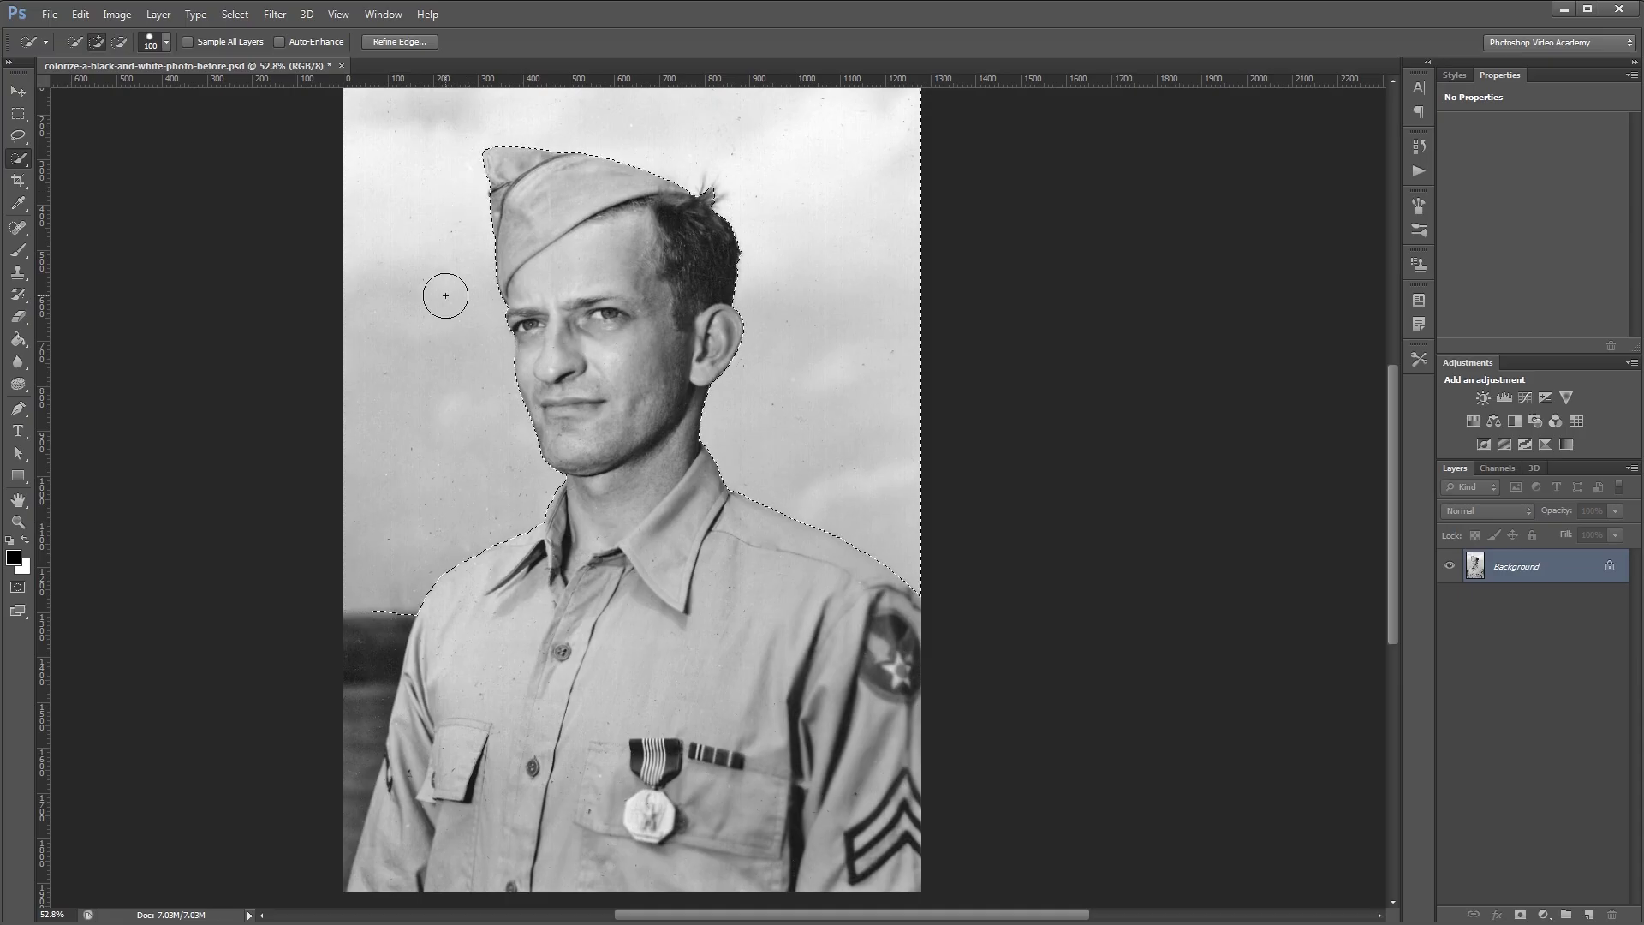
Refine the edge of the sky selection with Smart Radius, a raised radius and slight smoothing
left_click(397, 42)
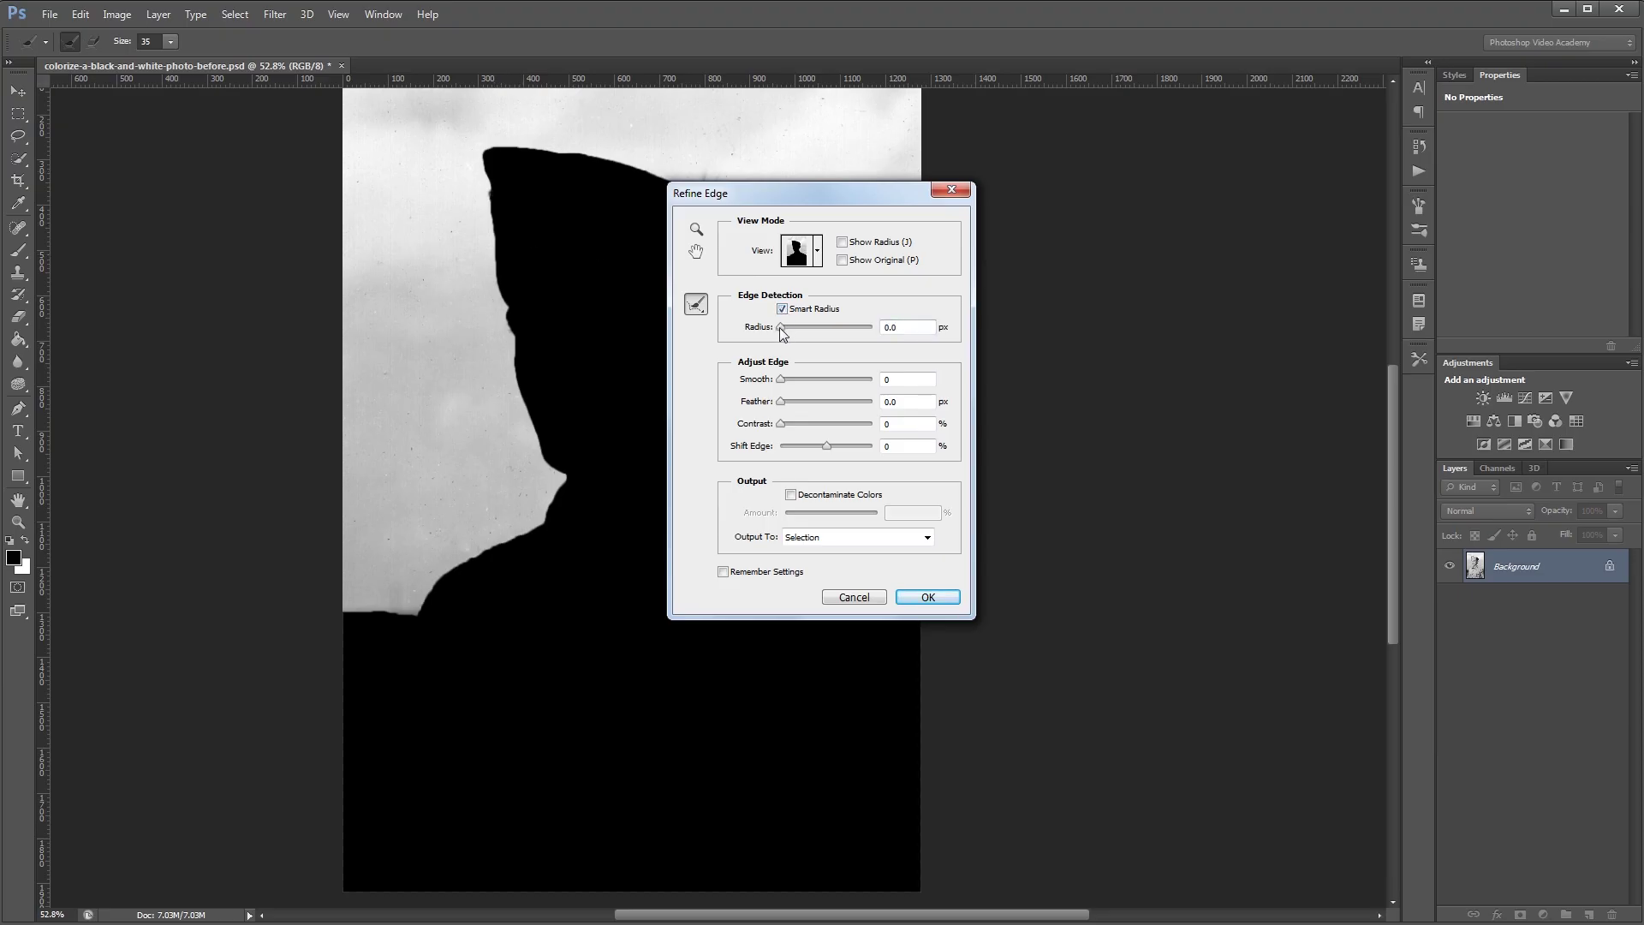
left_click(808, 333)
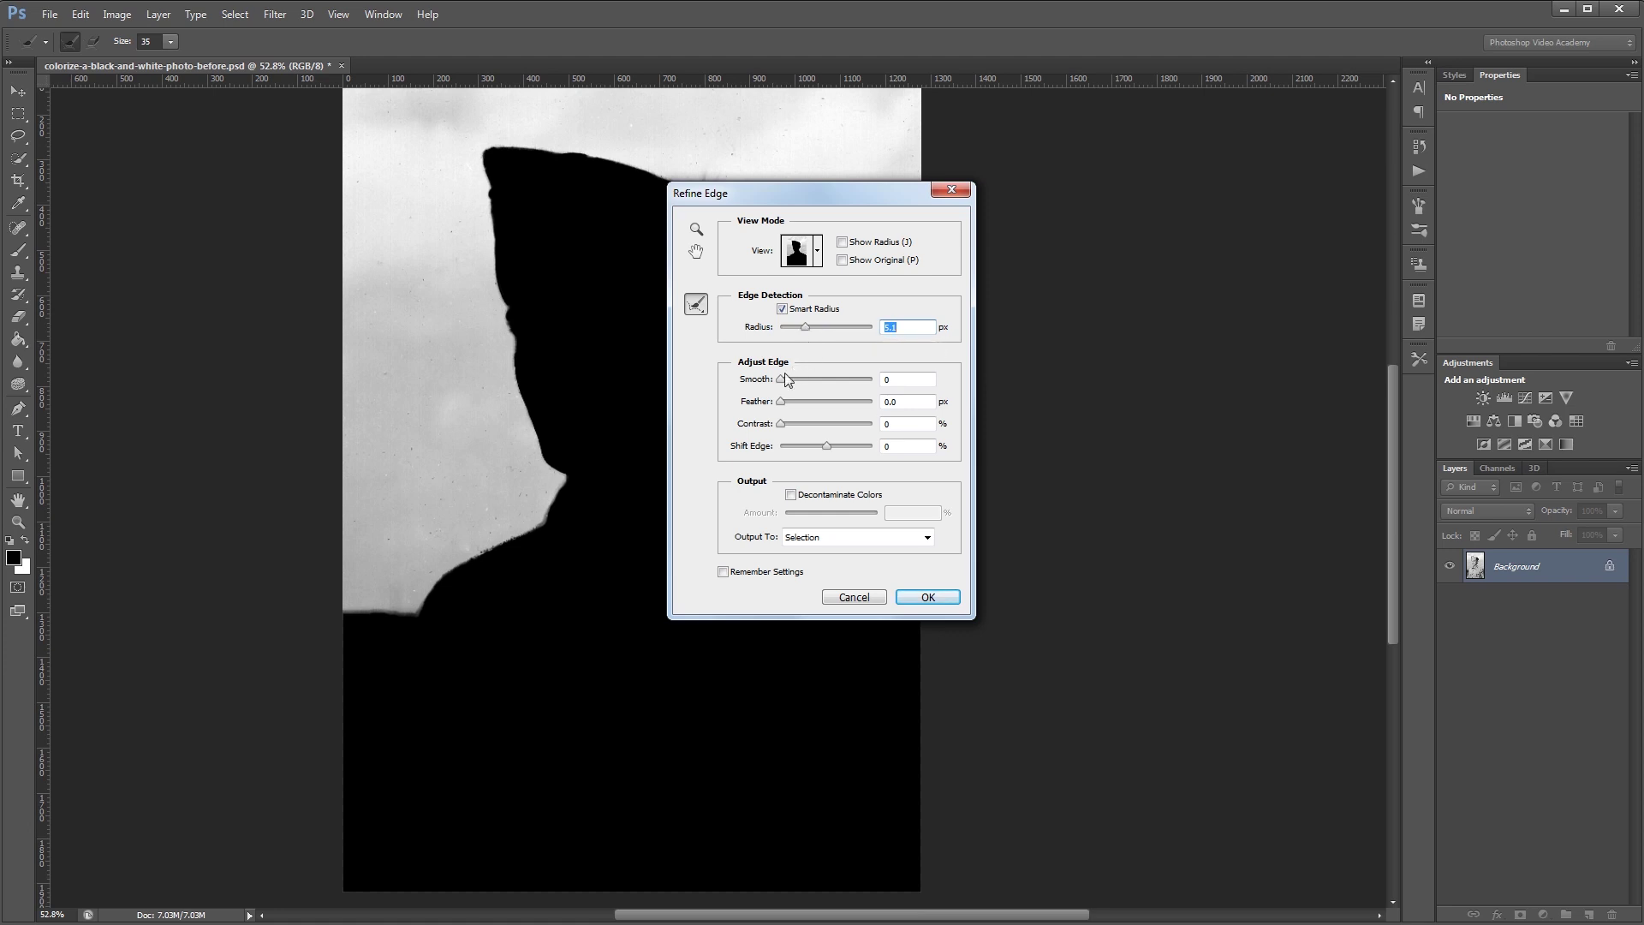
left_click_drag(782, 382, 785, 384)
left_click(929, 598)
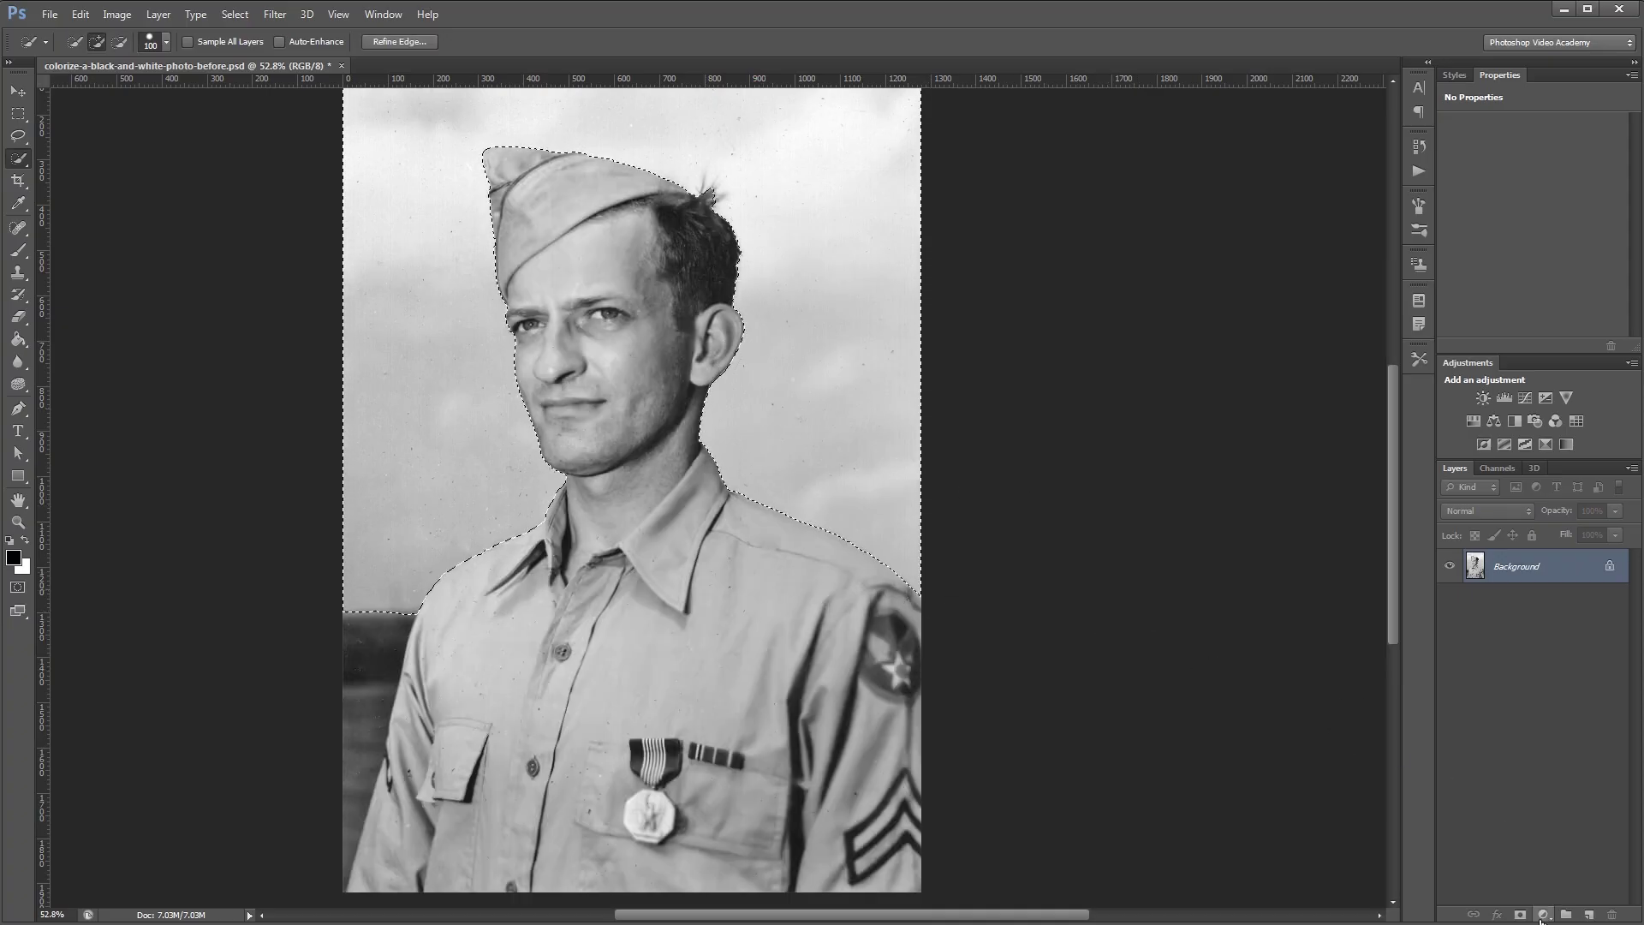
Add a bright blue Solid Color fill layer for the selected sky and set its blend mode to Overlay
left_click(1544, 915)
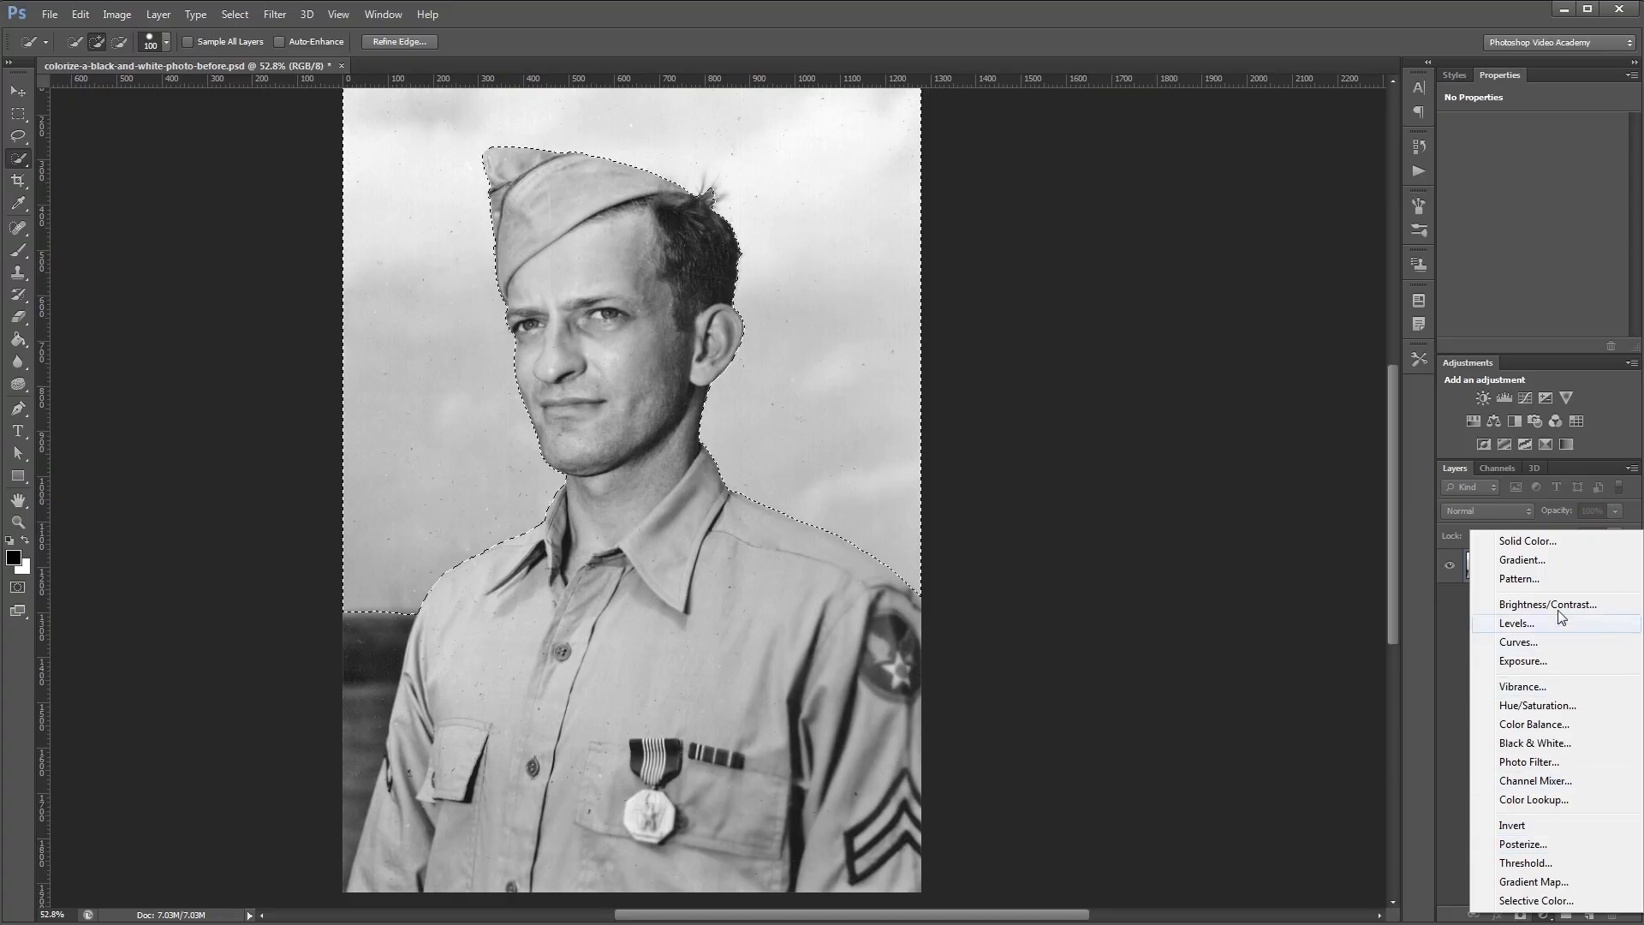
left_click(1529, 541)
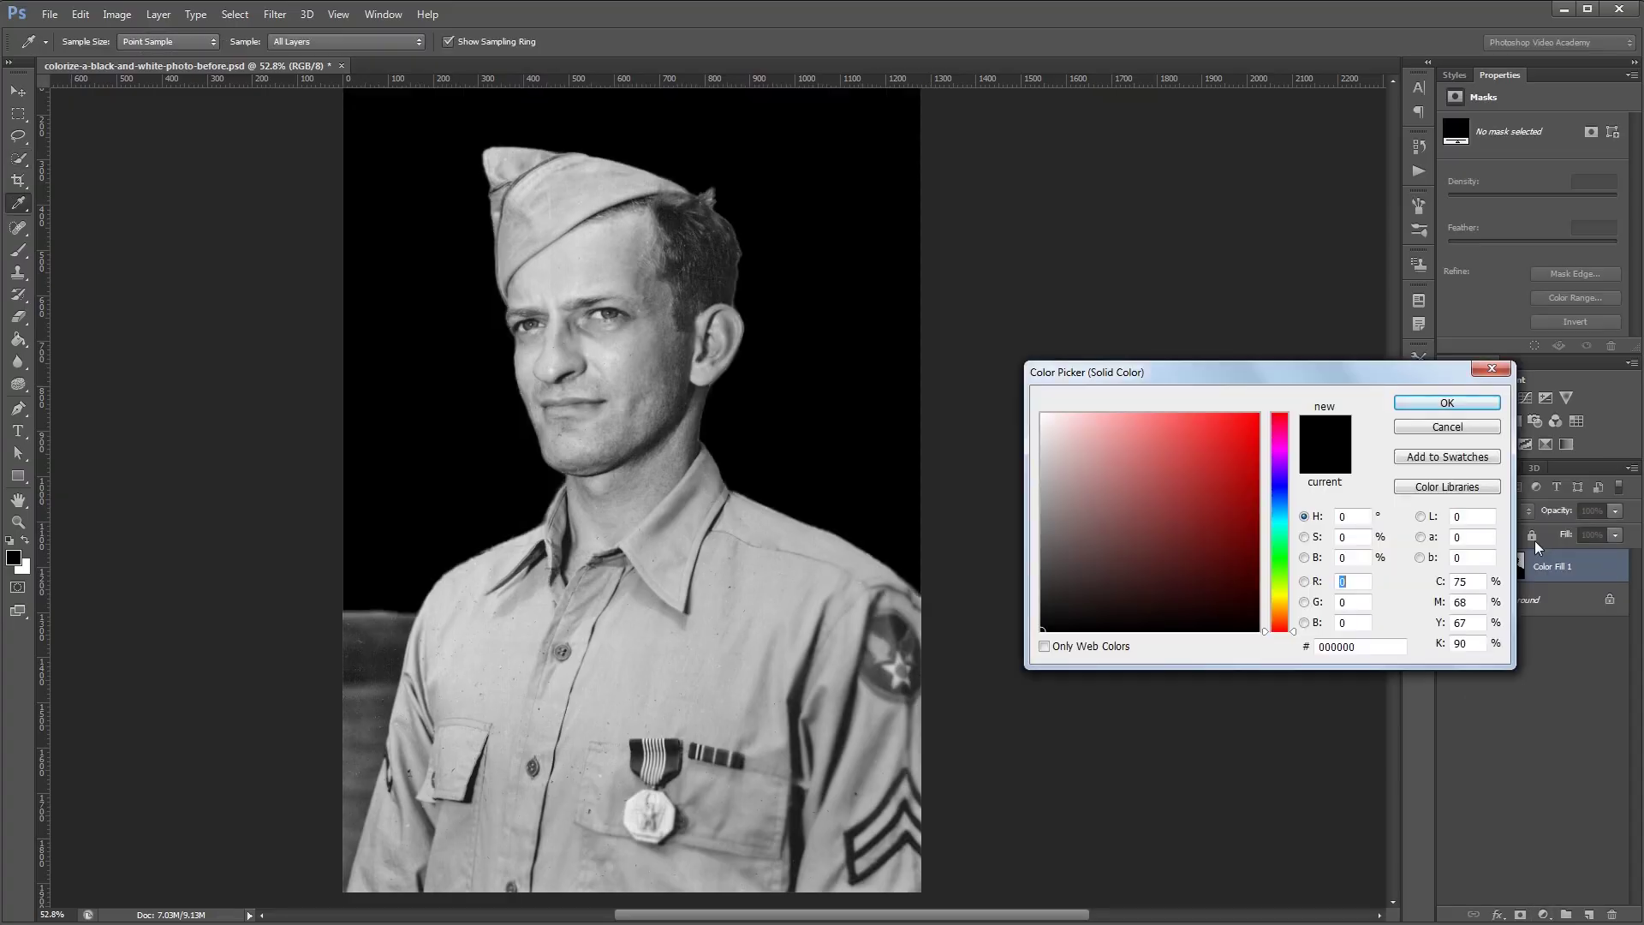
left_click(1362, 647)
type("0078ff")
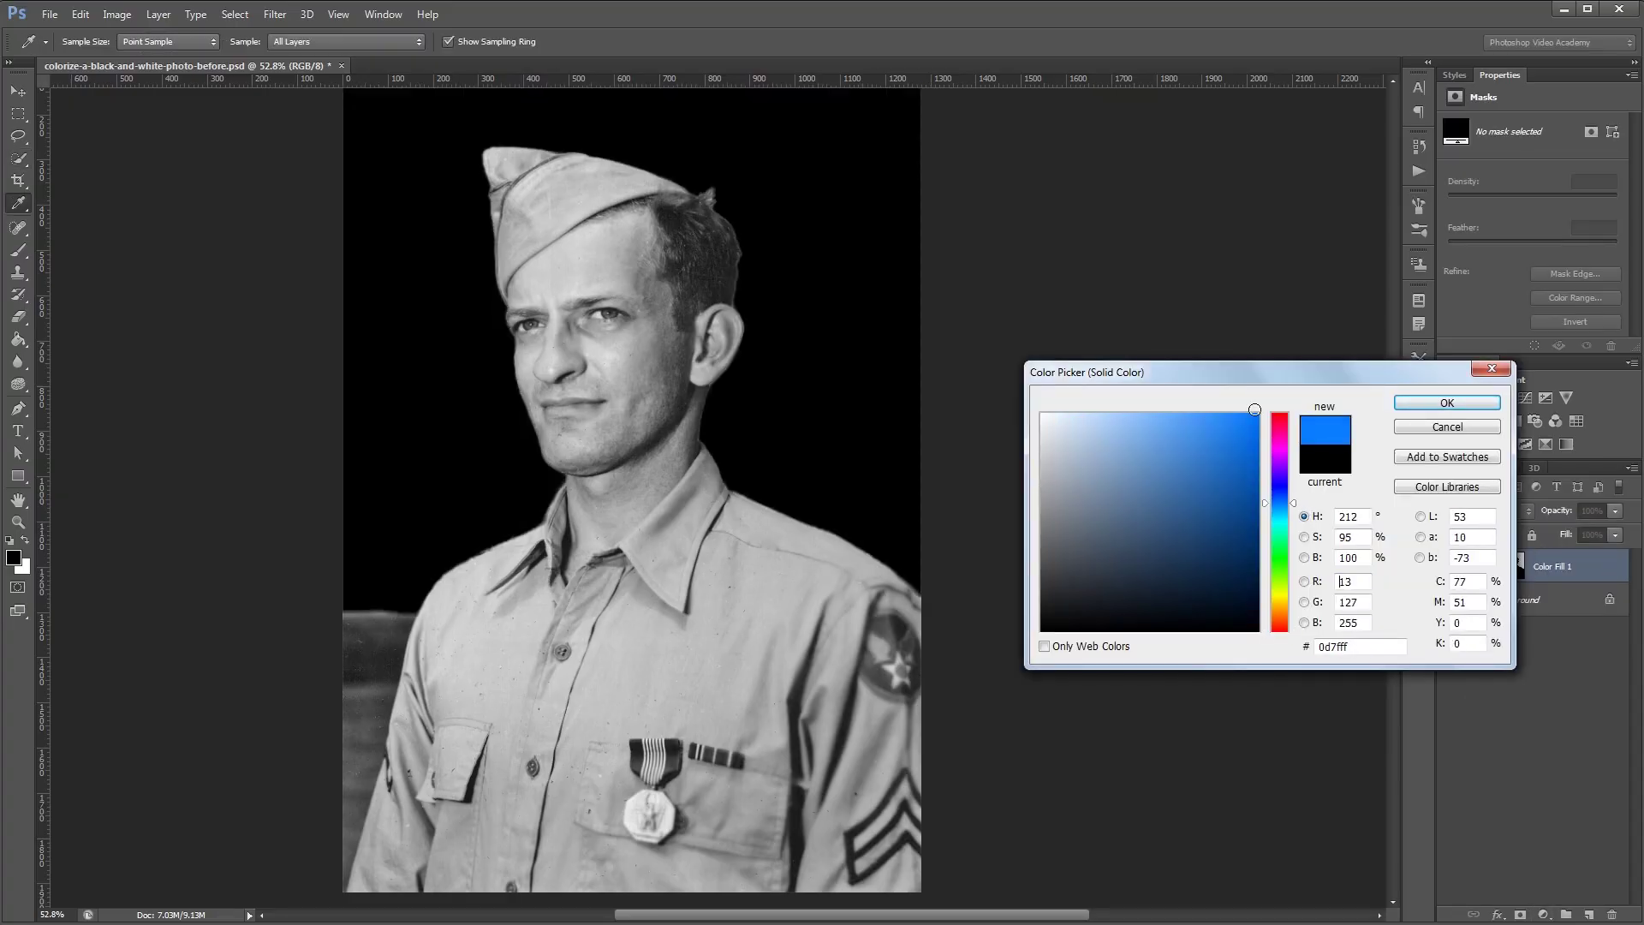
left_click(1446, 403)
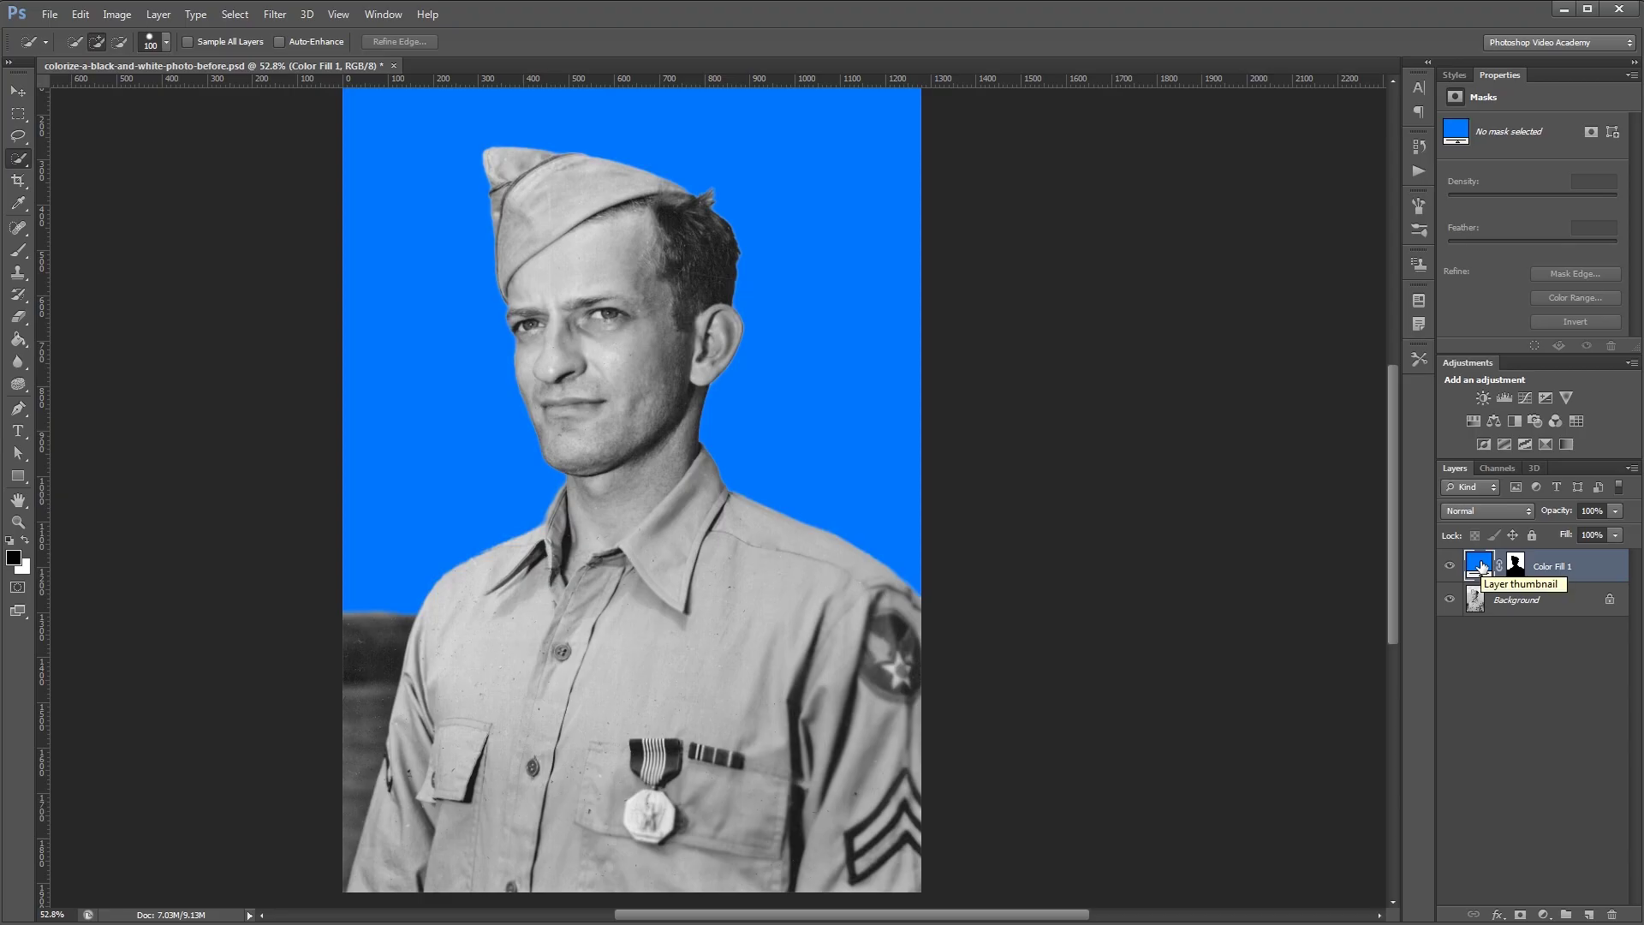
left_click(1473, 513)
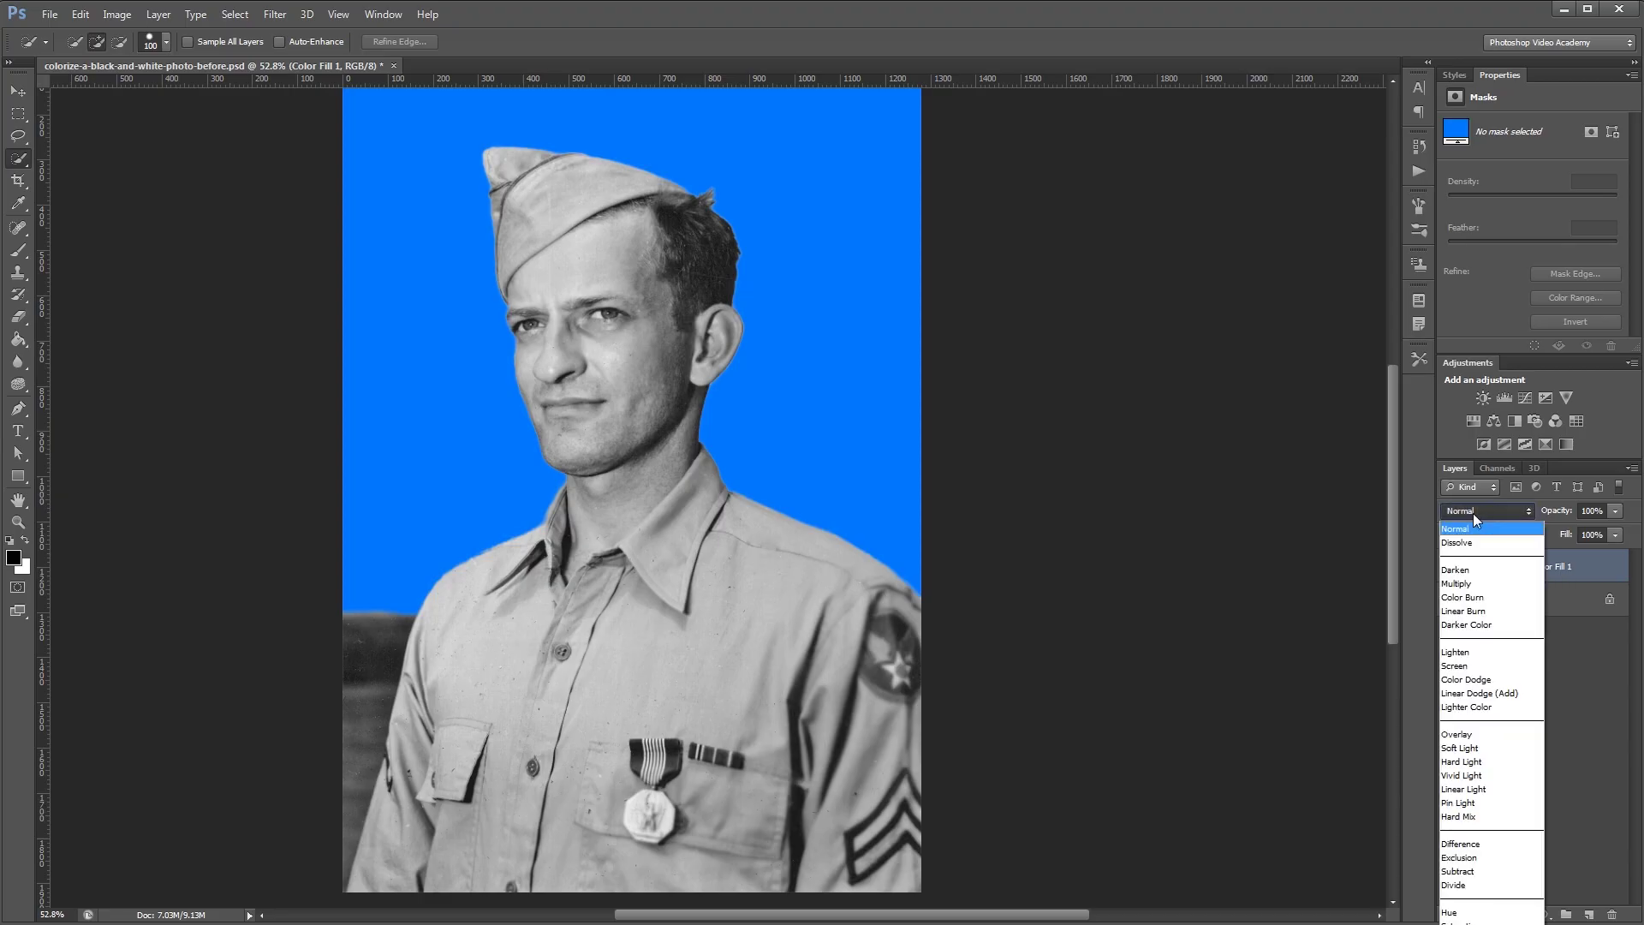
left_click(1476, 735)
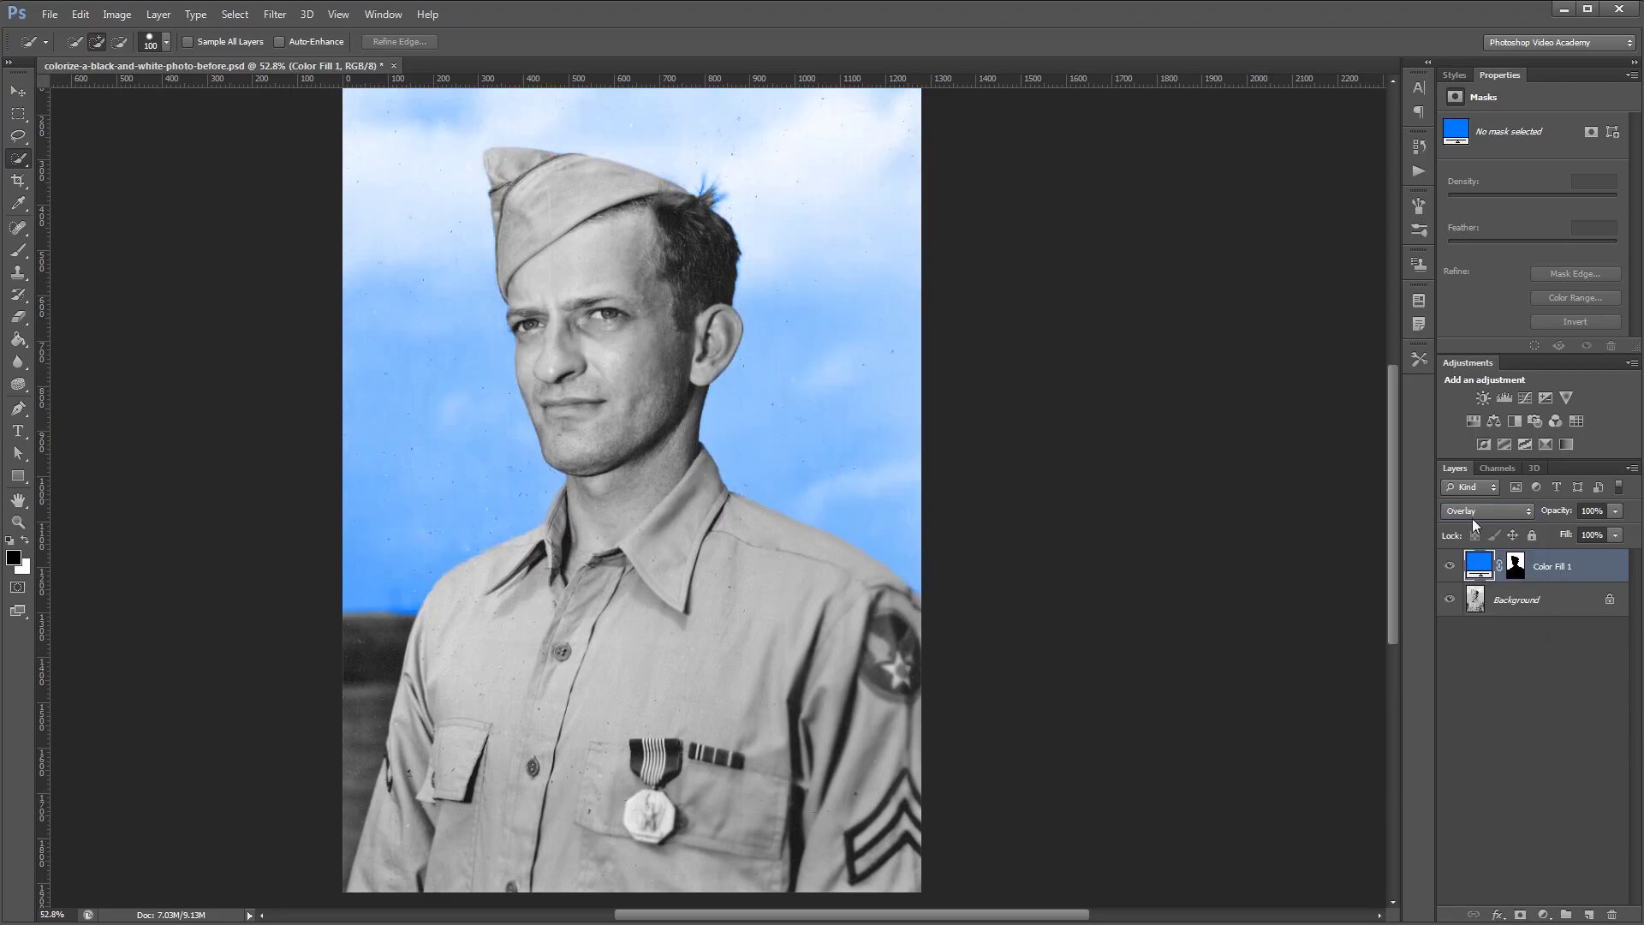
Change the sky fill to a darker, muted blue, about #1d4c81
double_click(1478, 567)
left_click(1197, 506)
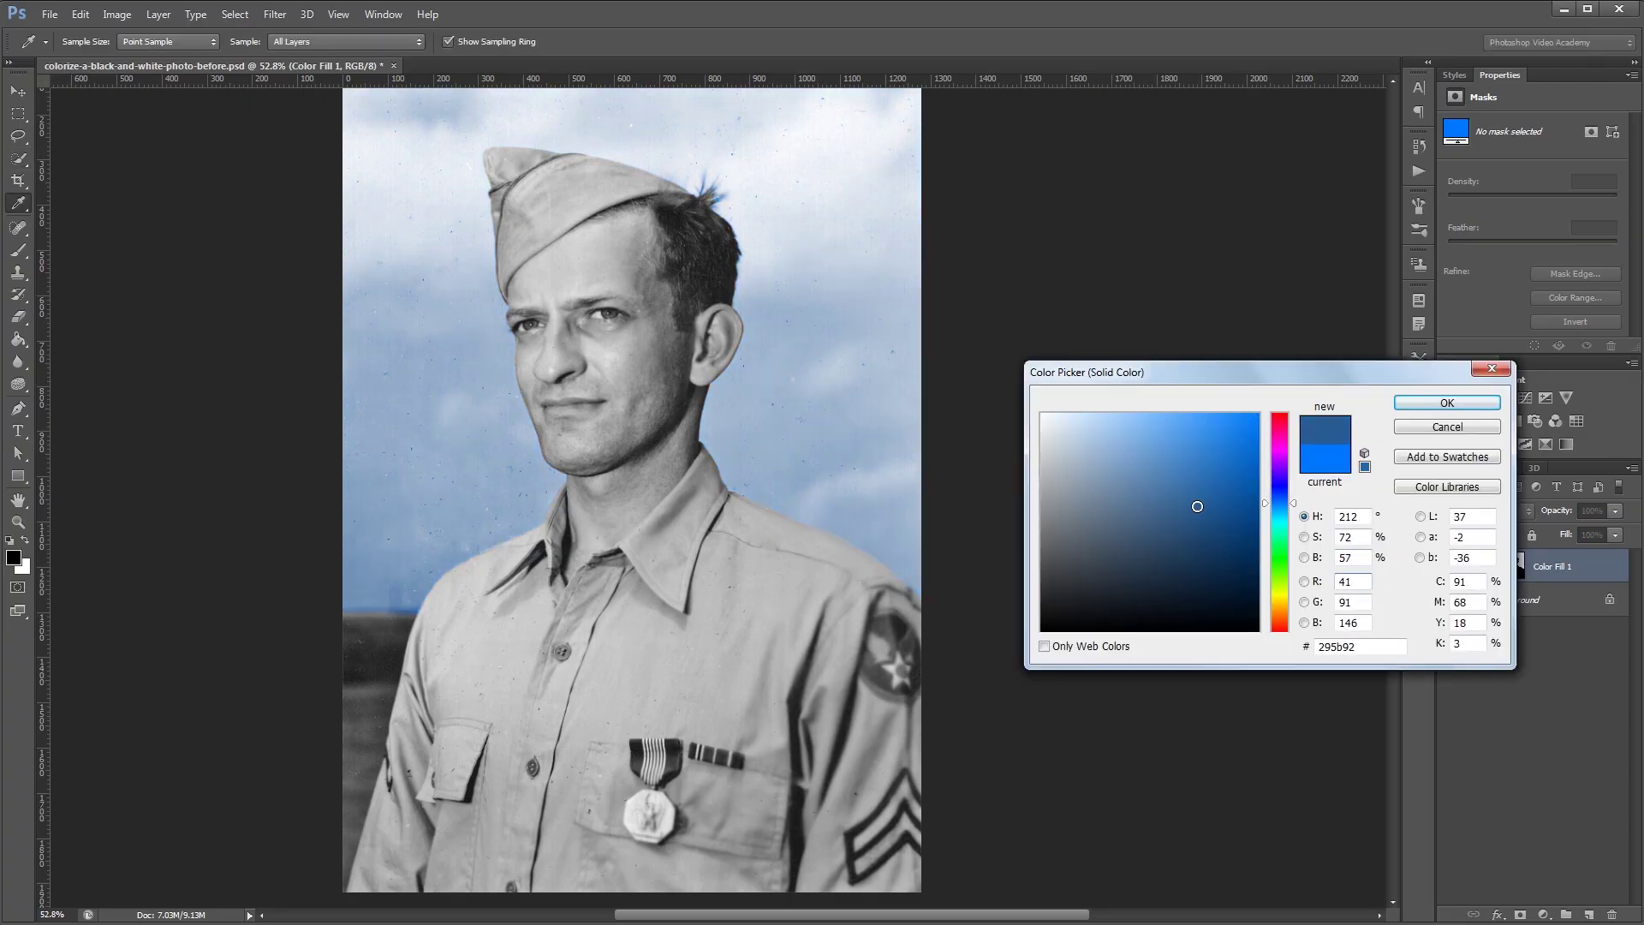
left_click_drag(1206, 505, 1209, 520)
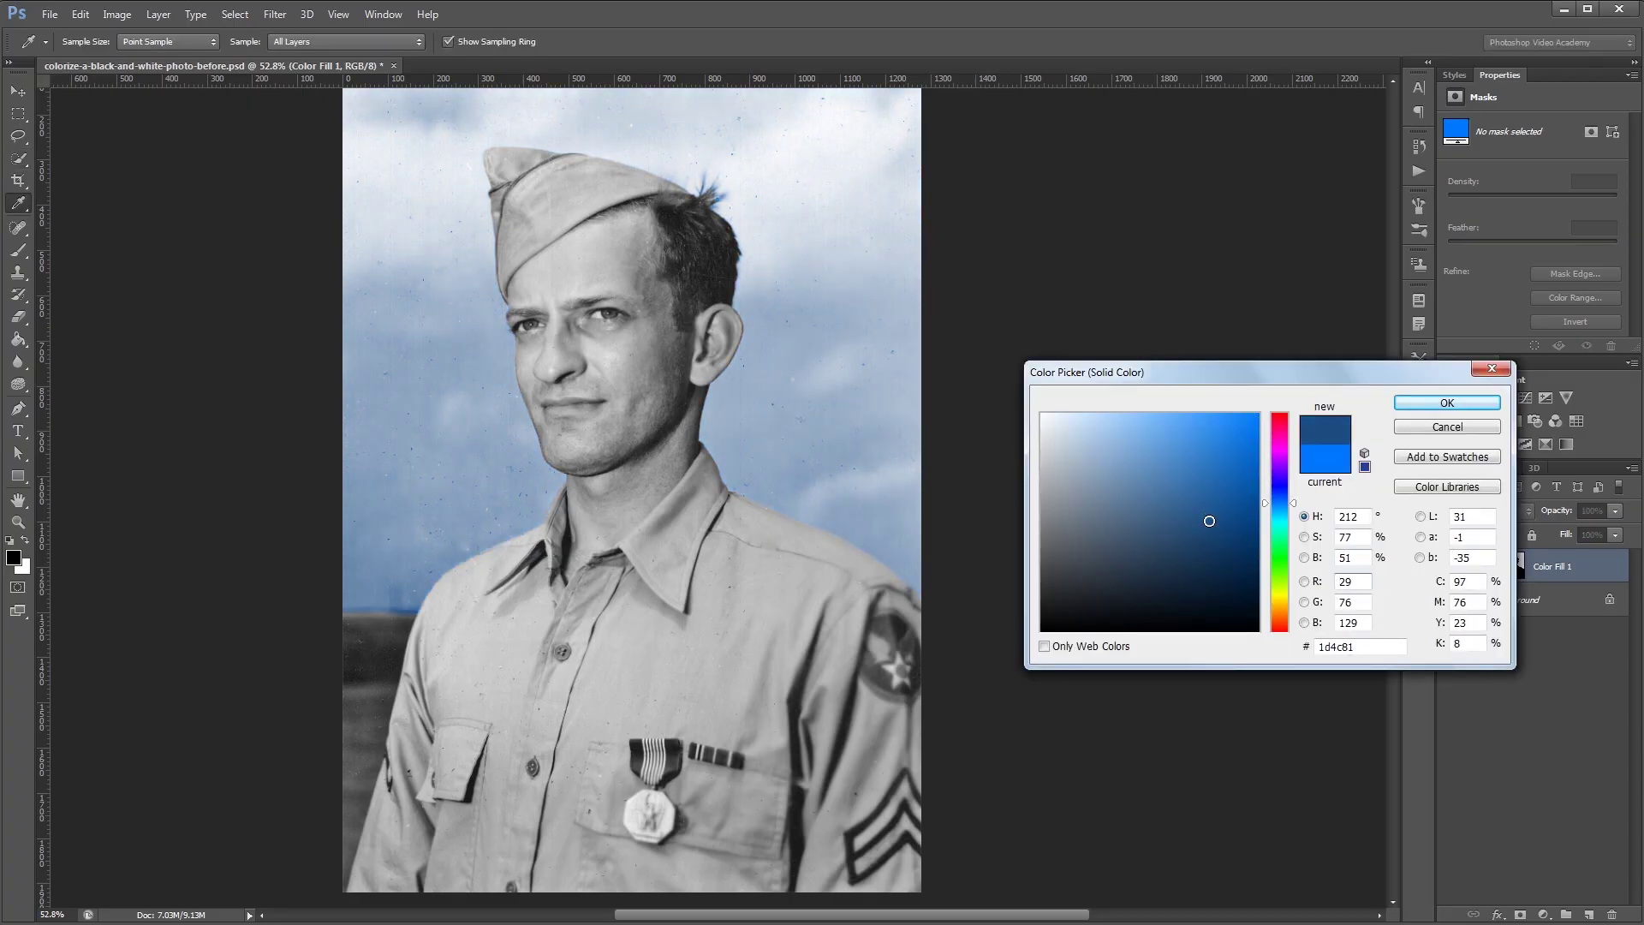
left_click(1473, 408)
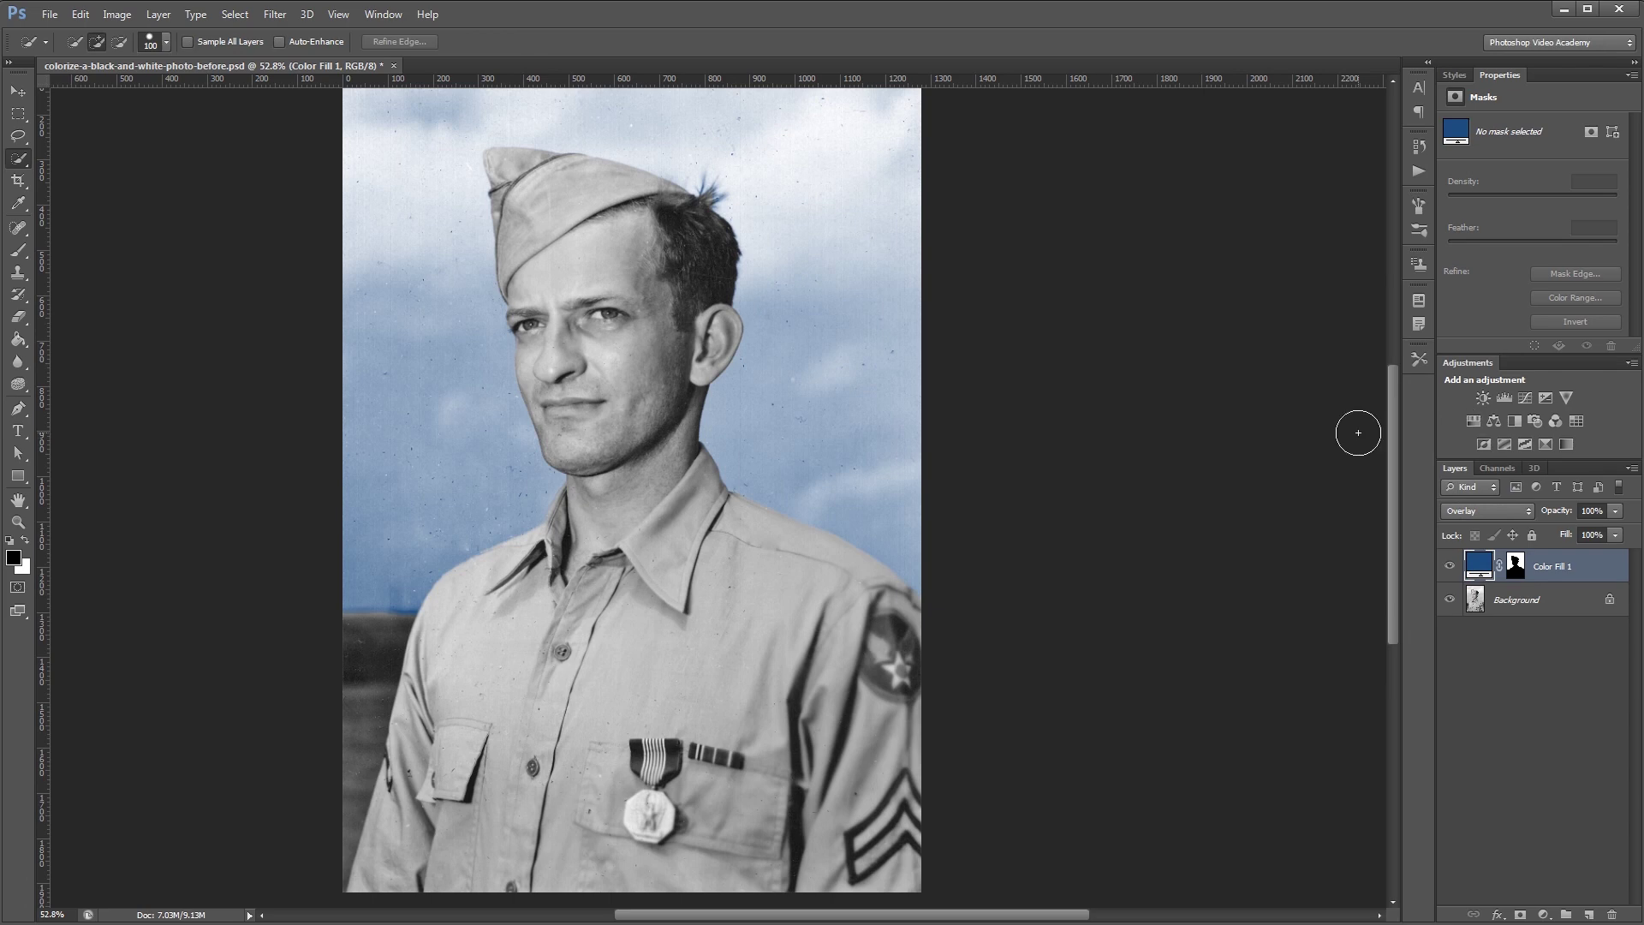
Brush black on the sky fill's layer mask along the horizon to remove the dark blue fringe
scroll(363, 609, "up", 5)
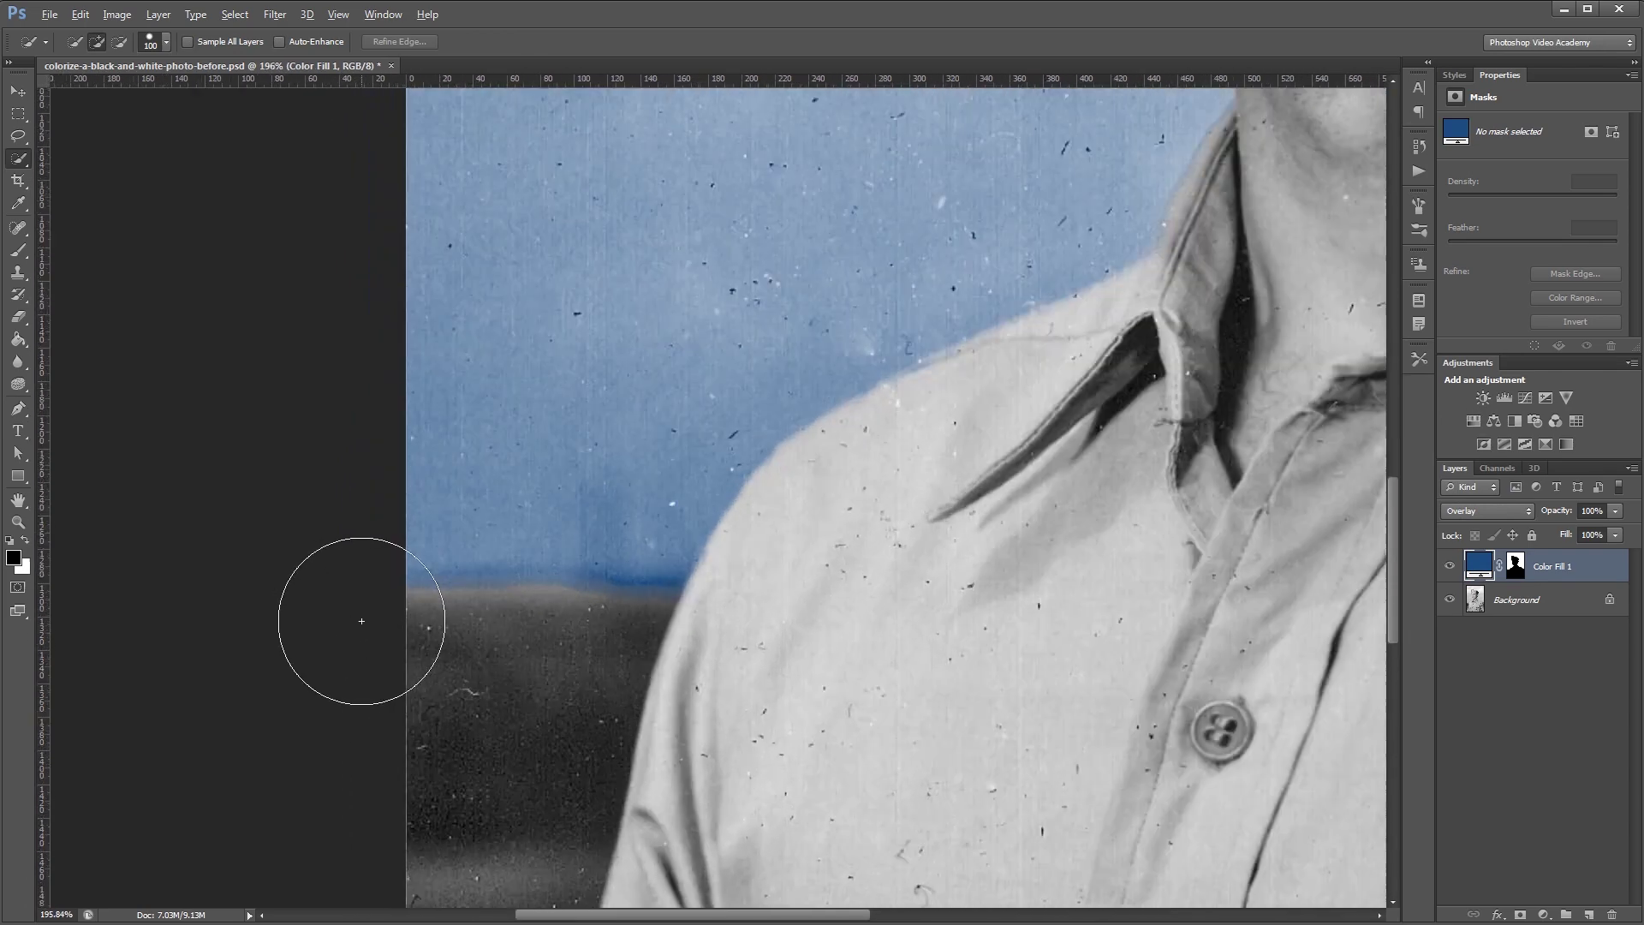
left_click(1518, 567)
key("b")
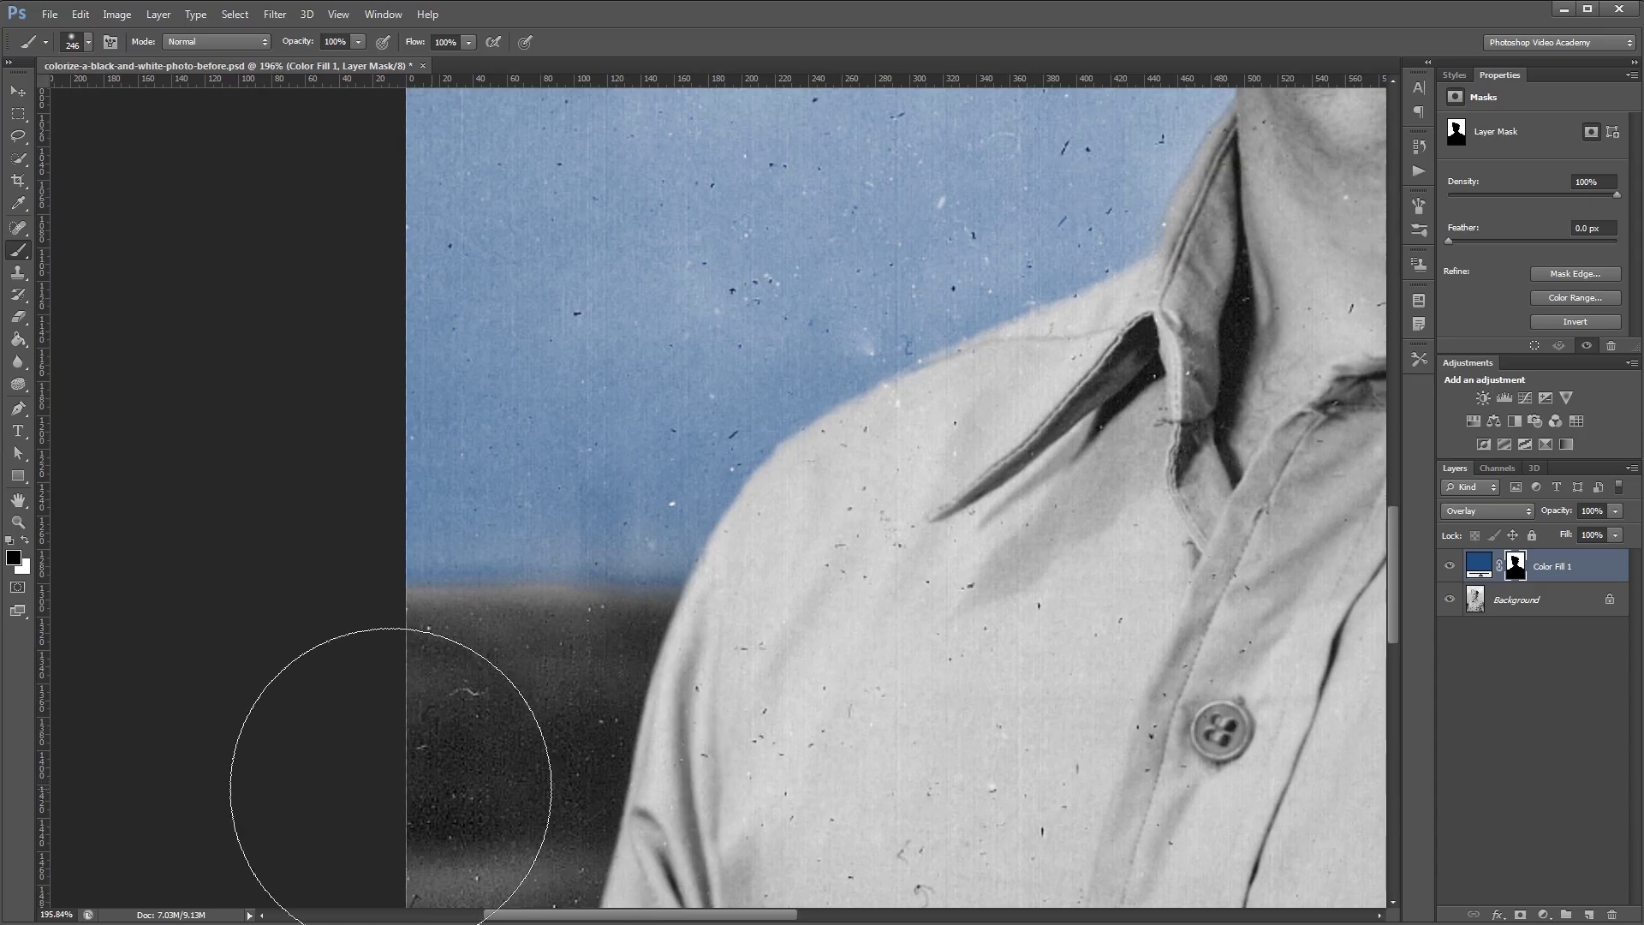
scroll(293, 734, "down", 5)
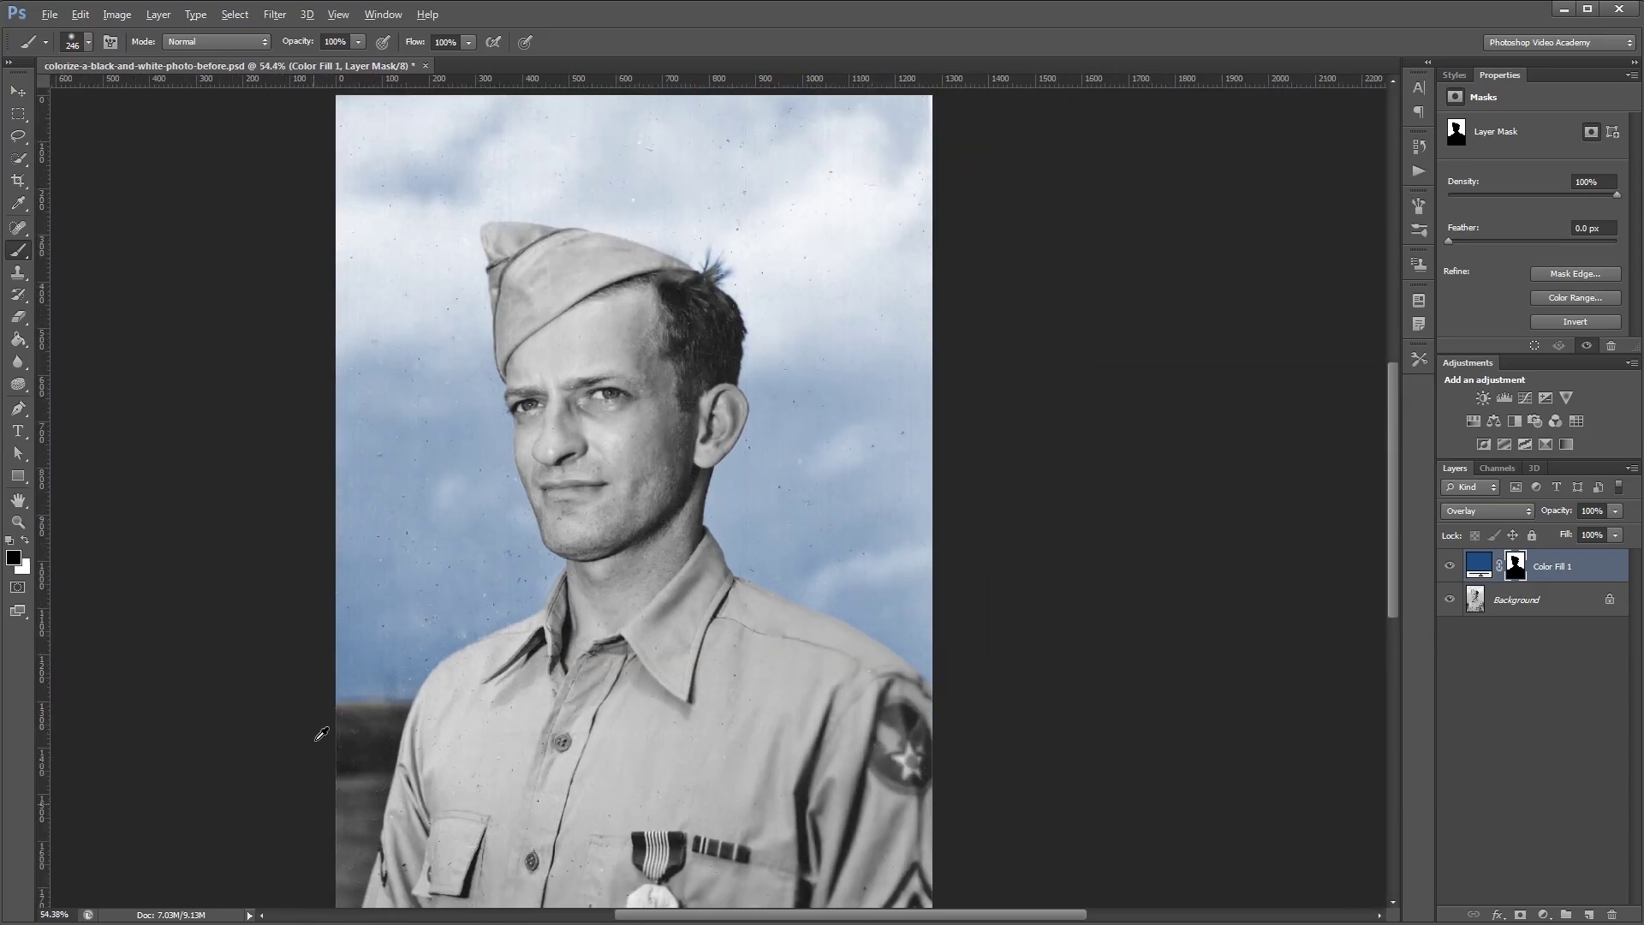
scroll(999, 398, "down", 1)
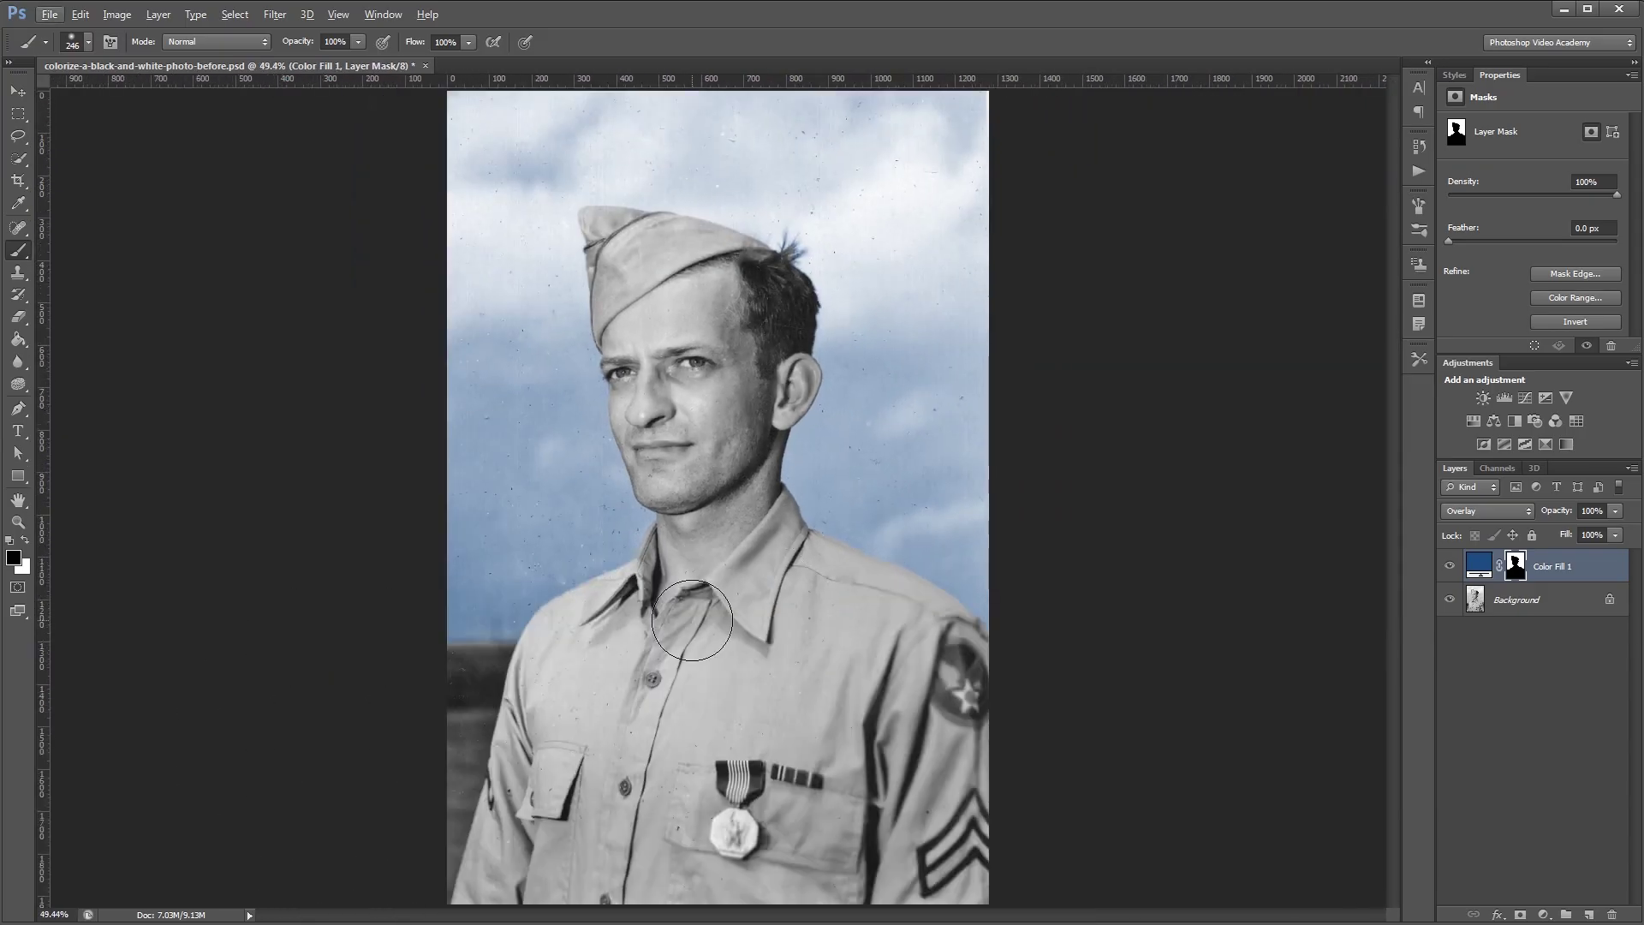
Select the dark ground beside the soldier's sleeve on the Background layer with the Quick Selection tool
left_click(1563, 605)
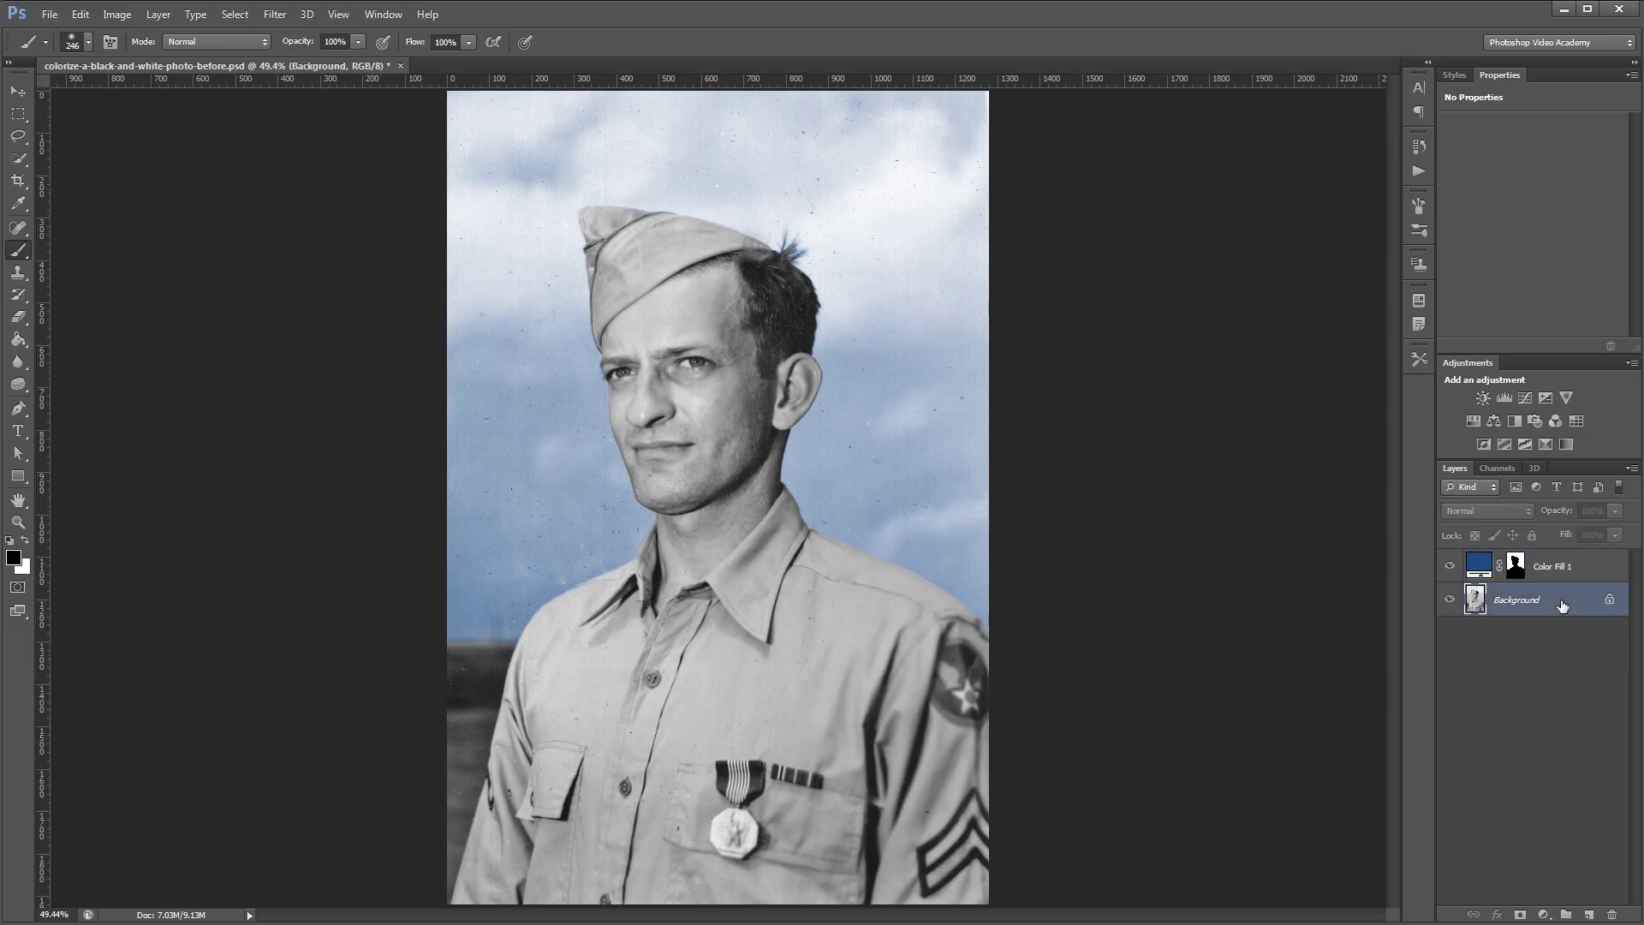
key("w")
left_click_drag(462, 690, 477, 660)
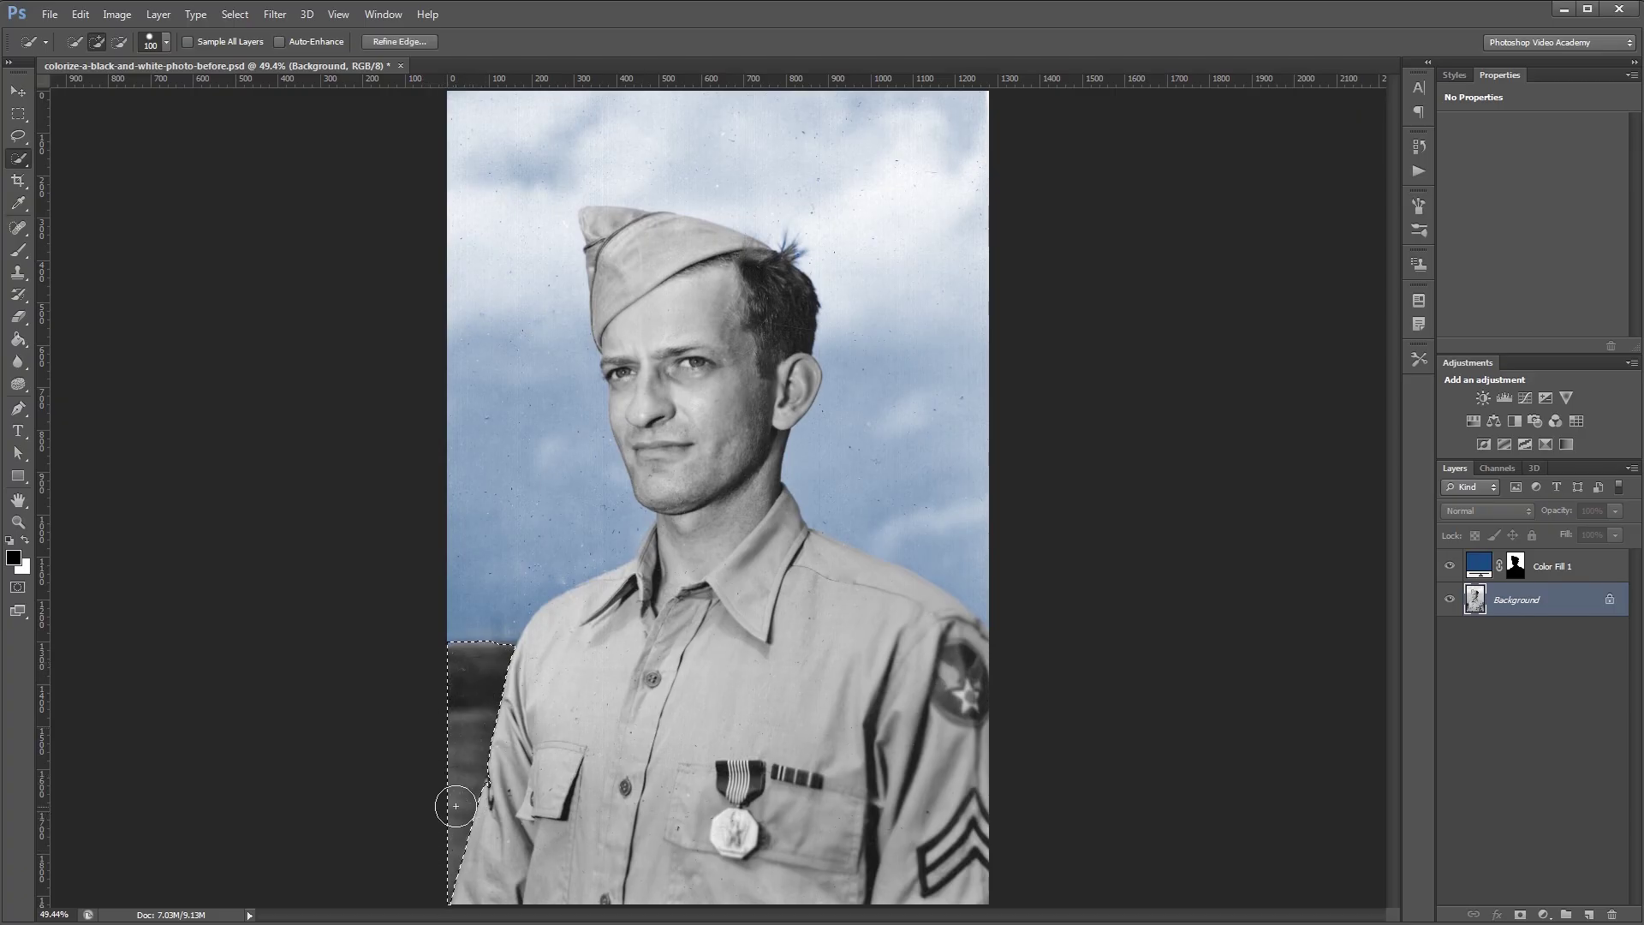
scroll(448, 800, "up", 5)
scroll(546, 811, "up", 2)
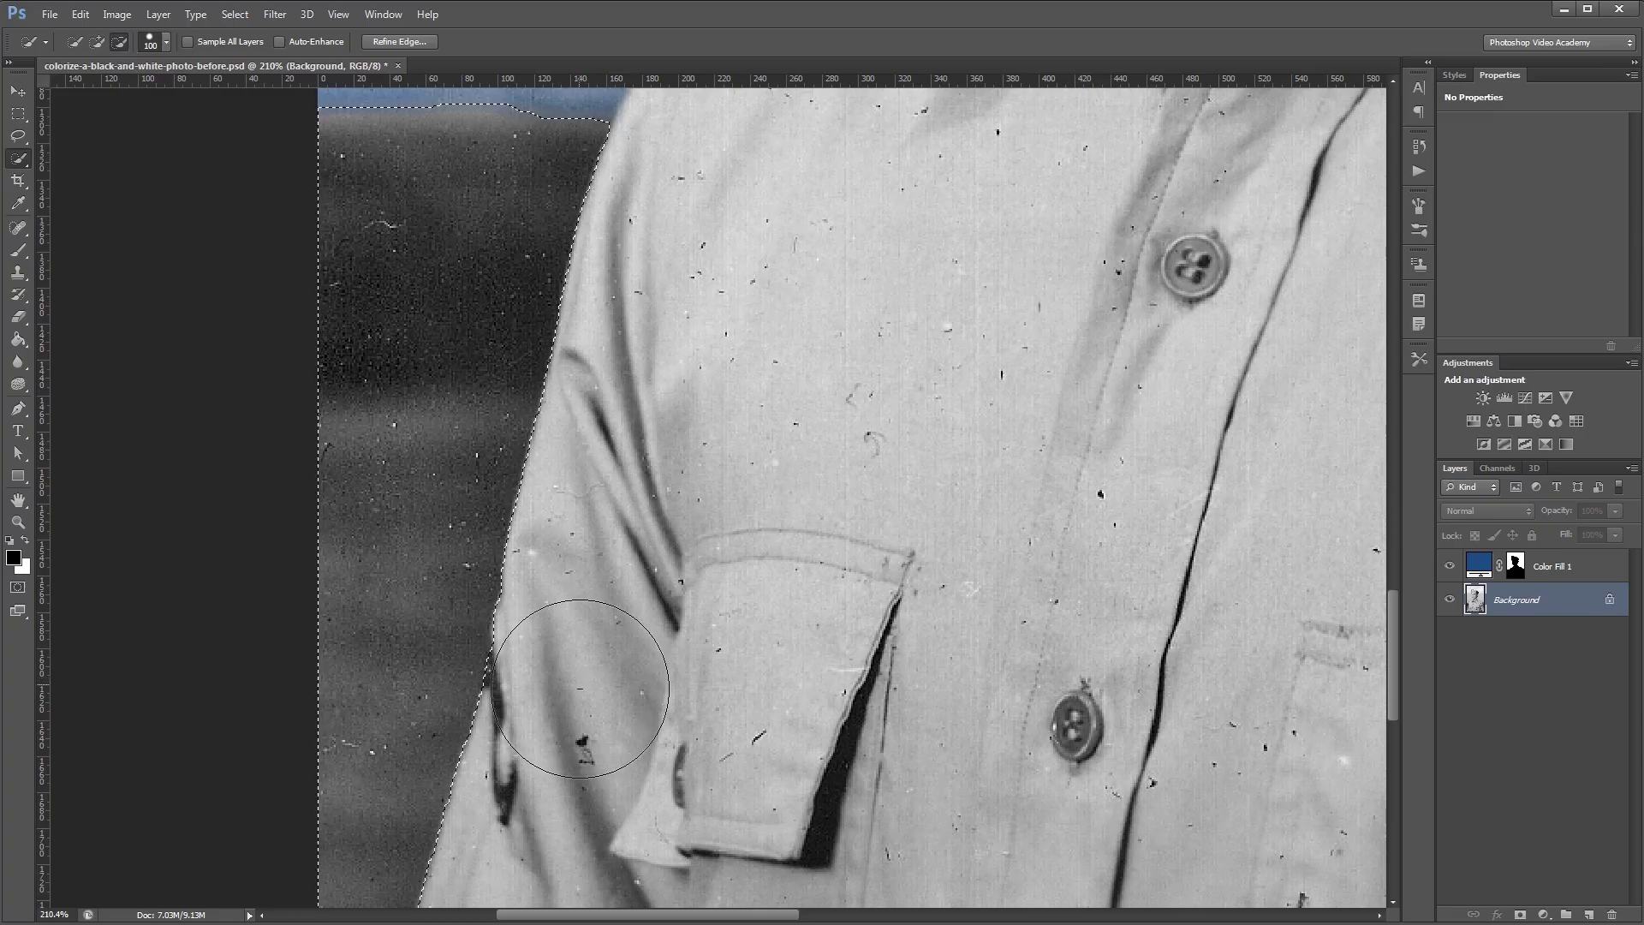
scroll(561, 681, "down", 2)
scroll(554, 678, "down", 2)
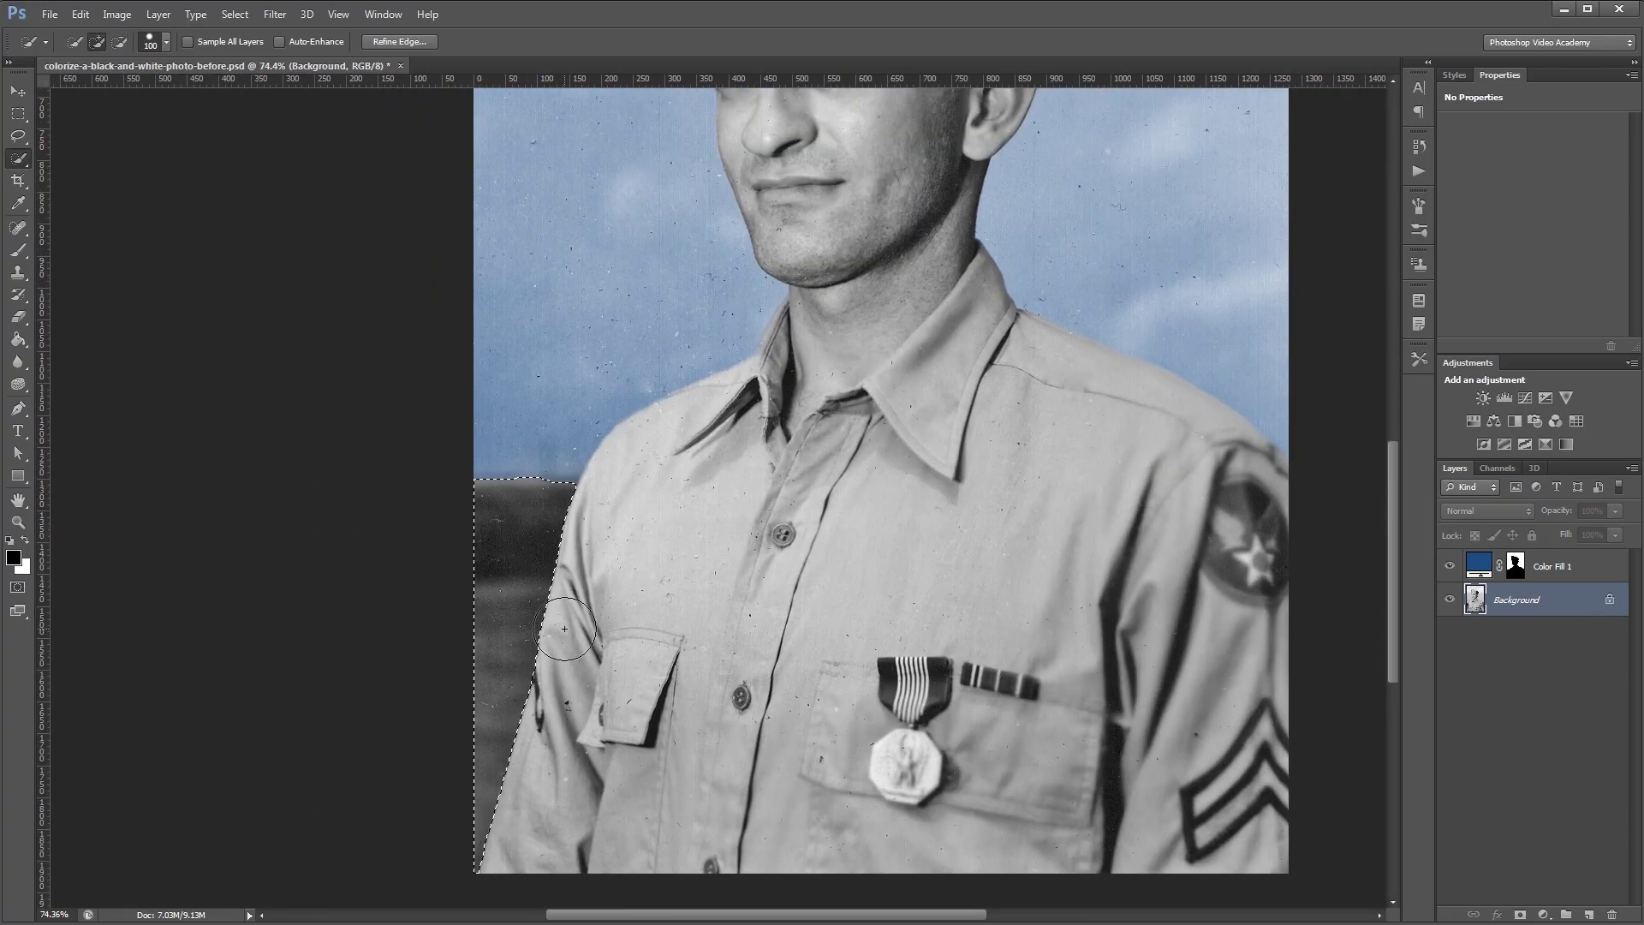
Refine the edge of the ground selection with Smart Radius, a 6.1 px radius and slight smoothing
left_click(407, 45)
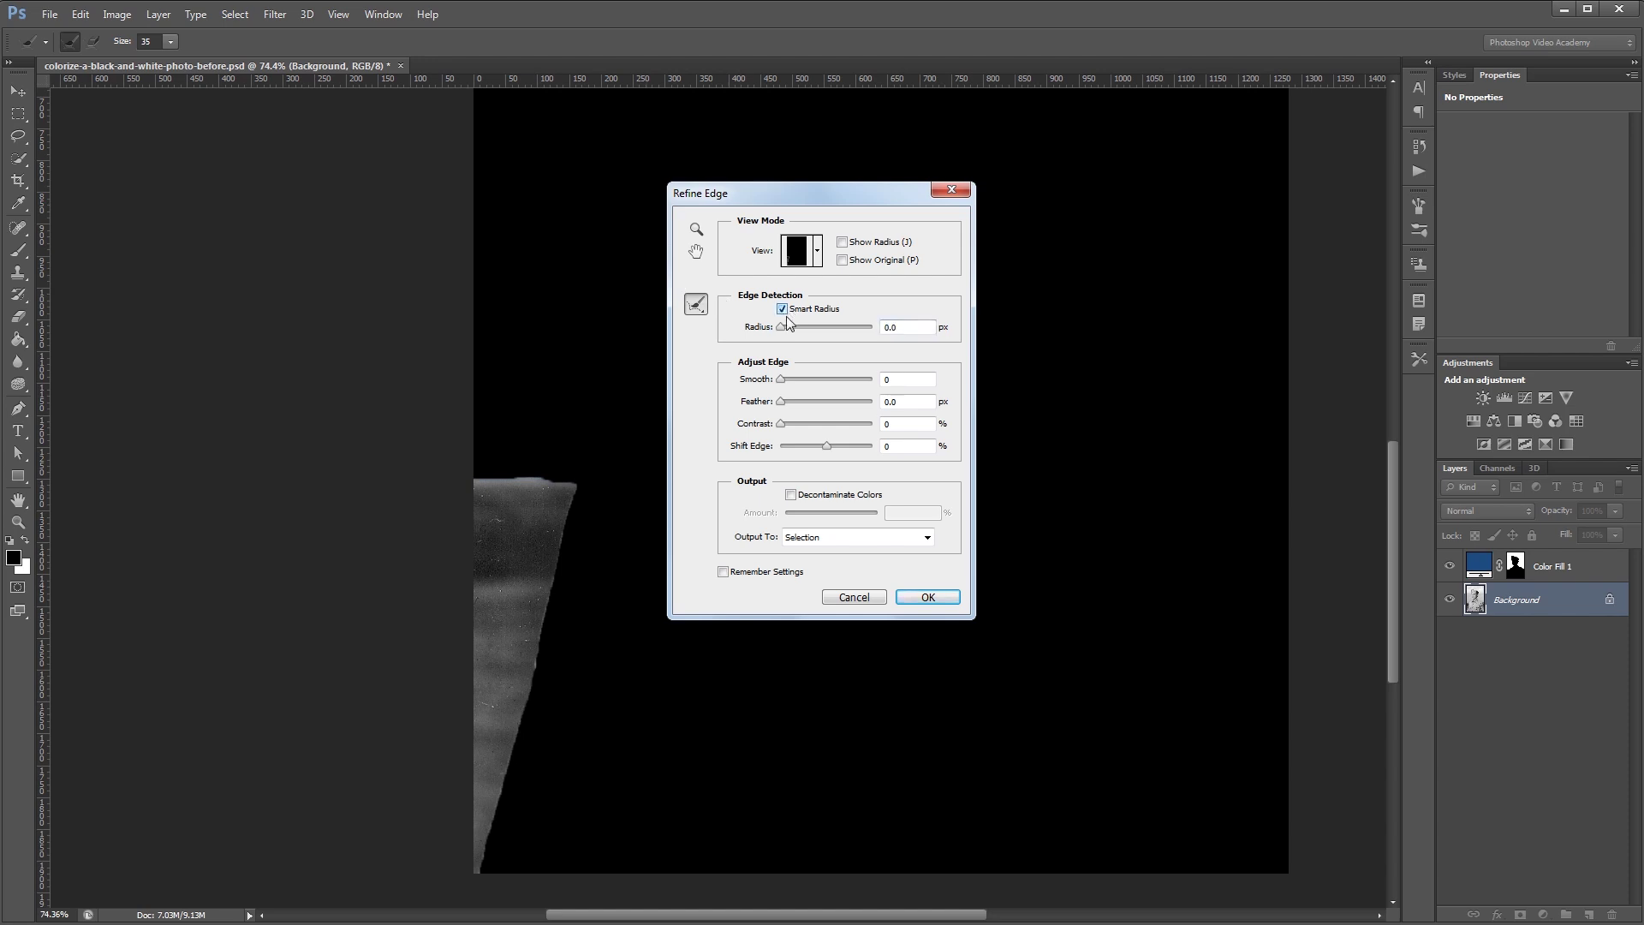
left_click_drag(781, 330, 785, 378)
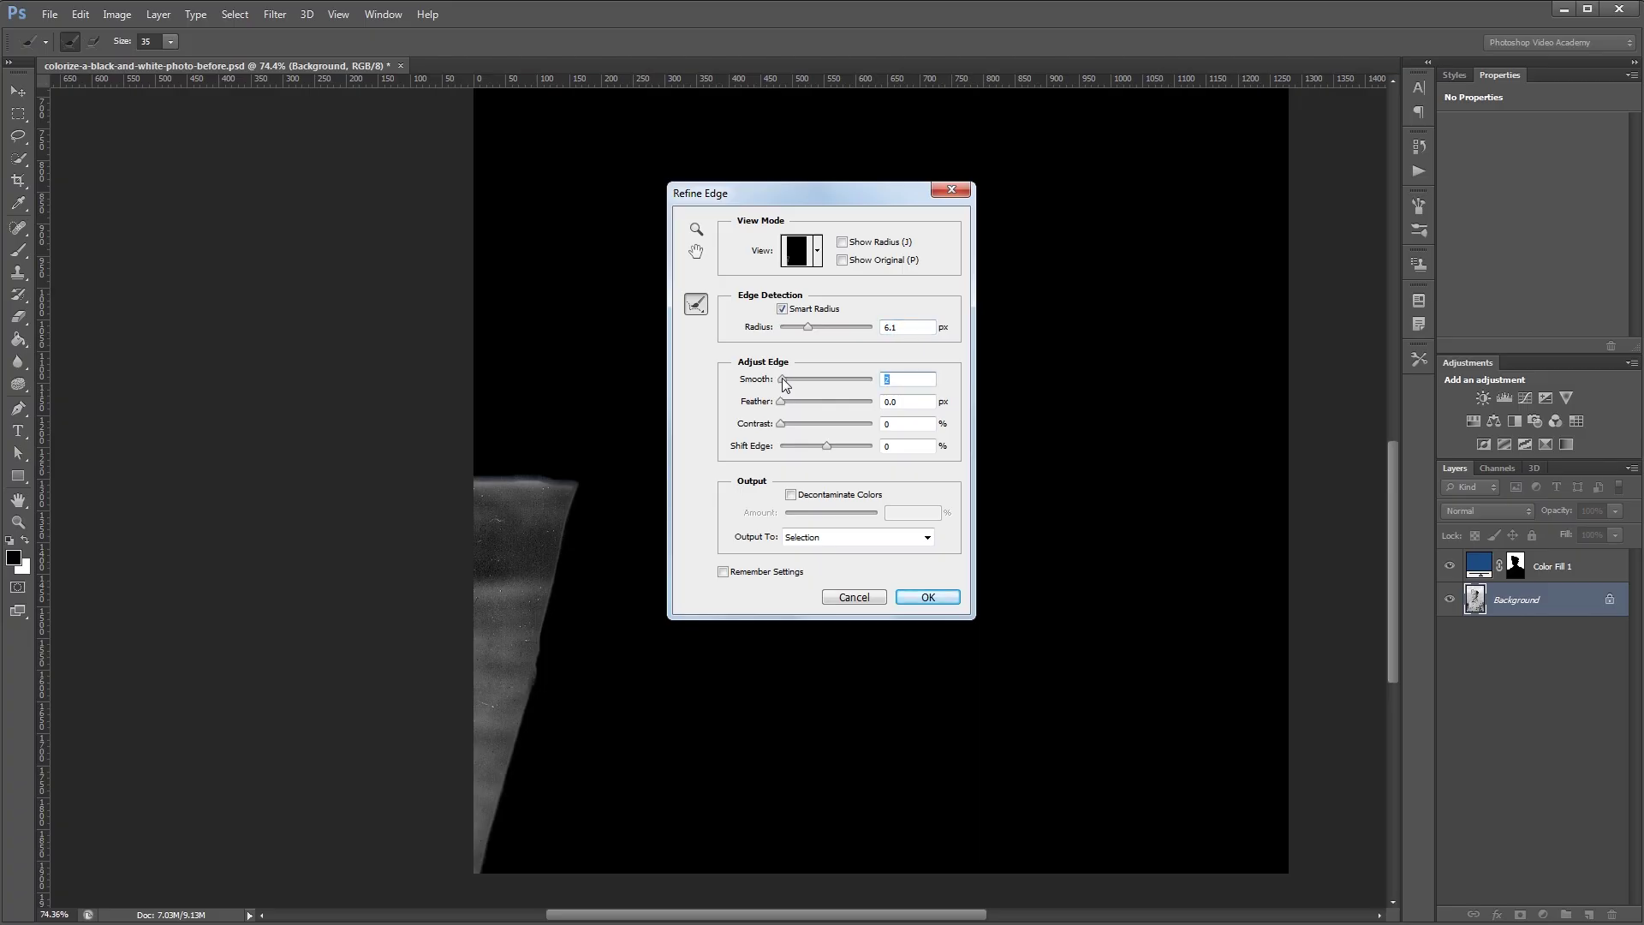
left_click(928, 597)
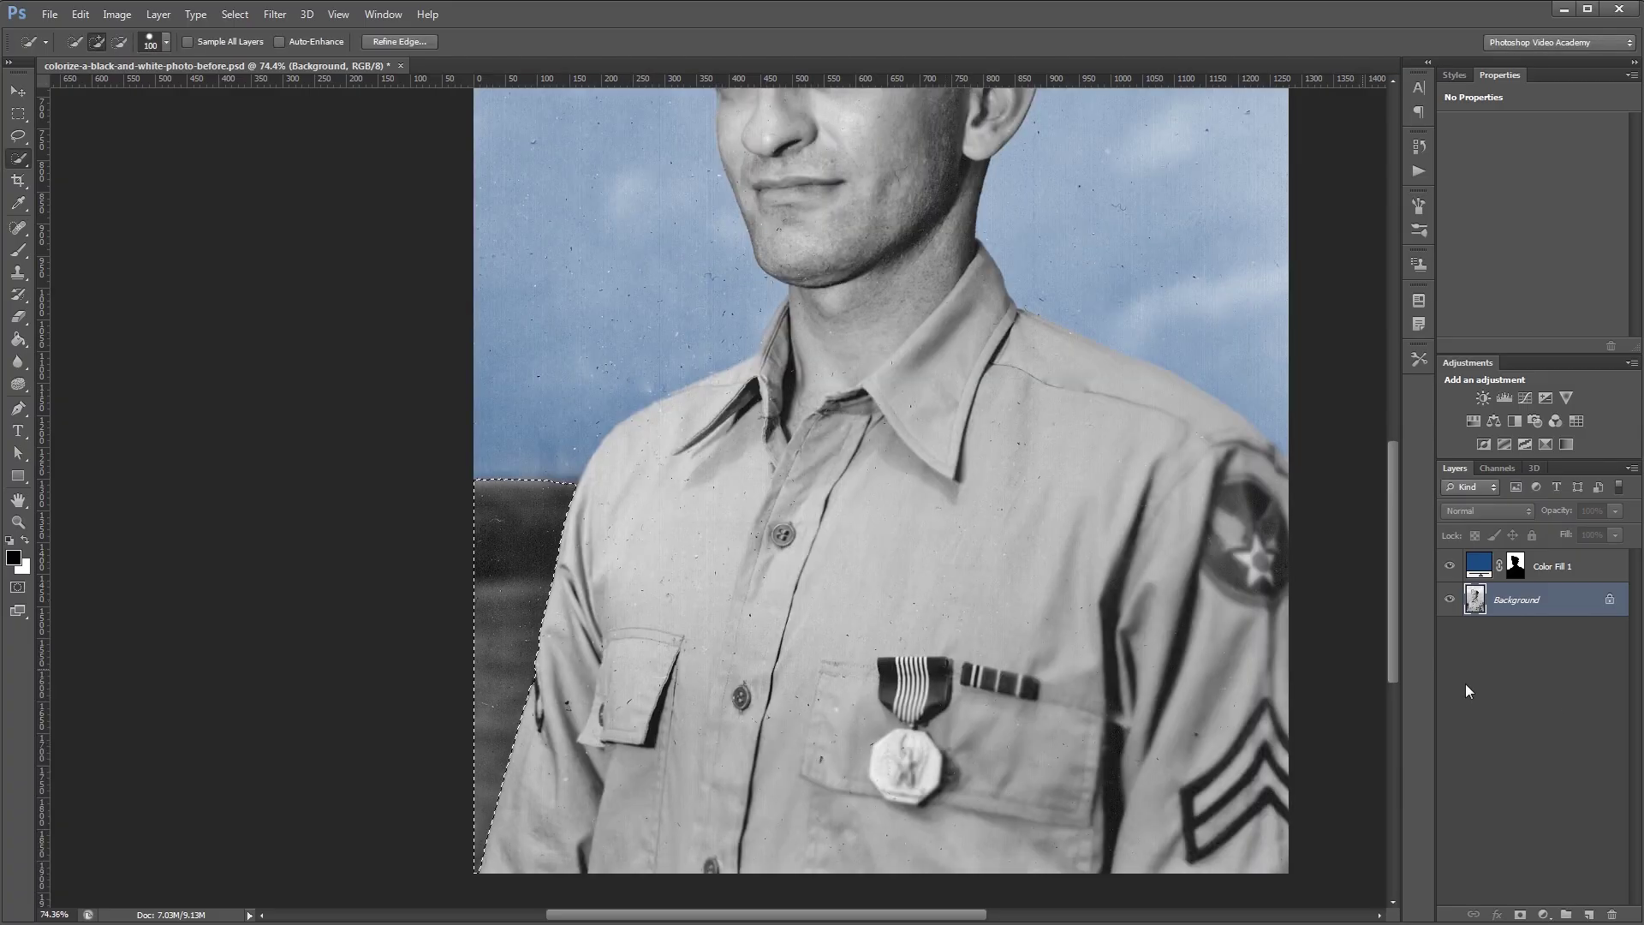
Add a green (#708644) Solid Color fill layer for the selected ground and set its blend mode to Overlay
left_click(1545, 915)
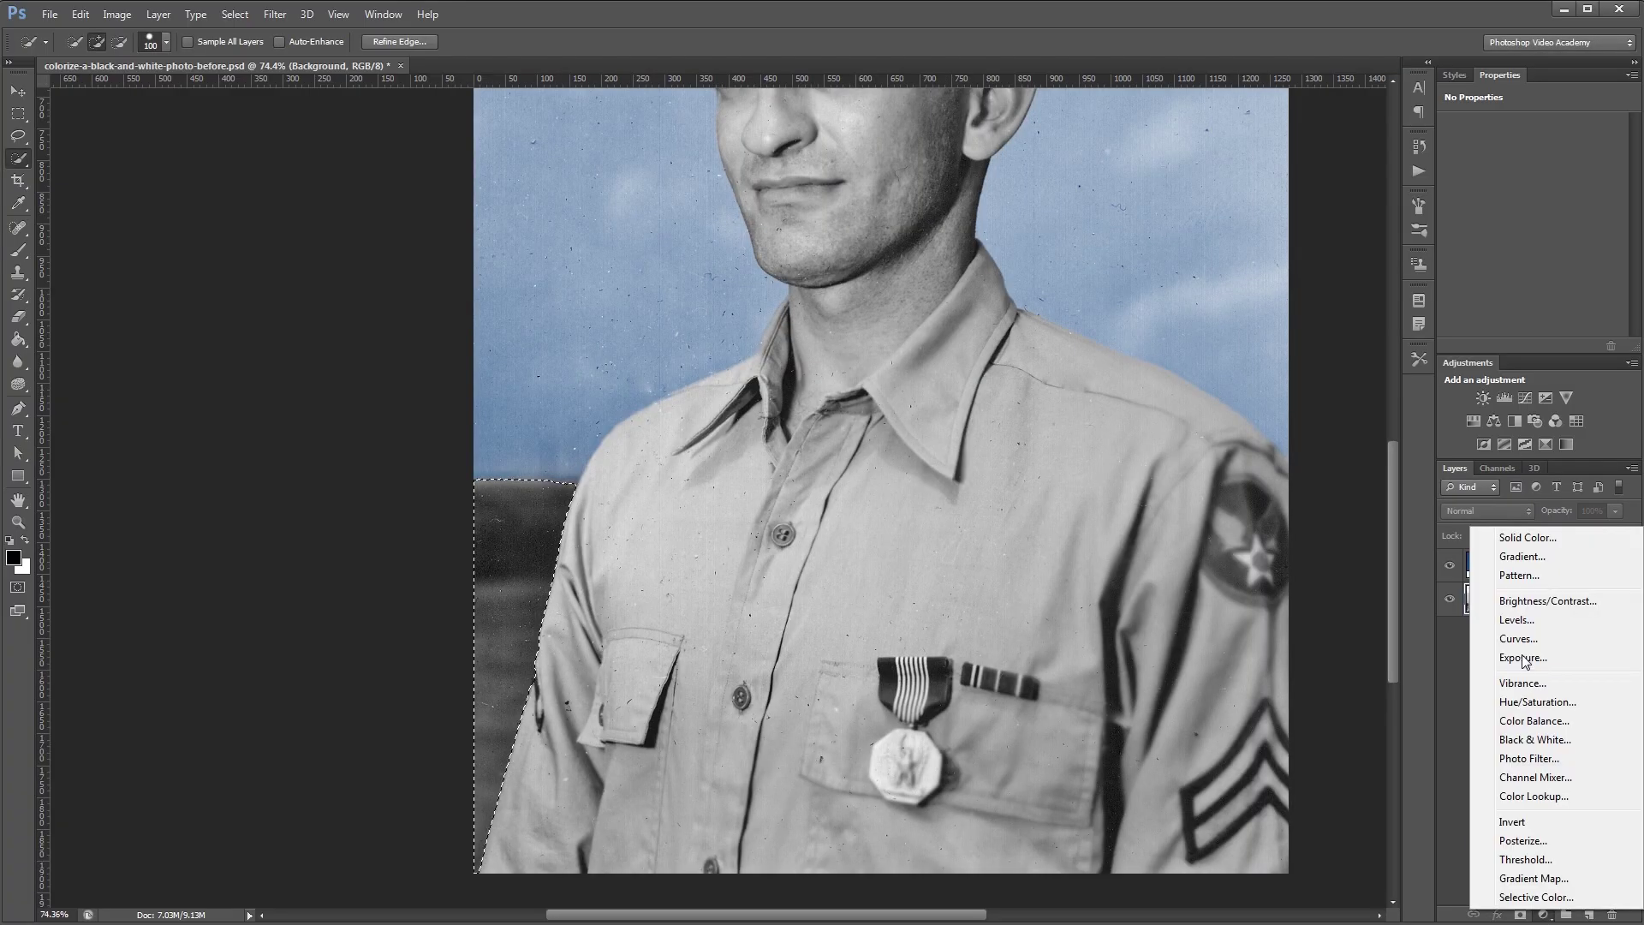
left_click(1533, 544)
left_click(1292, 584)
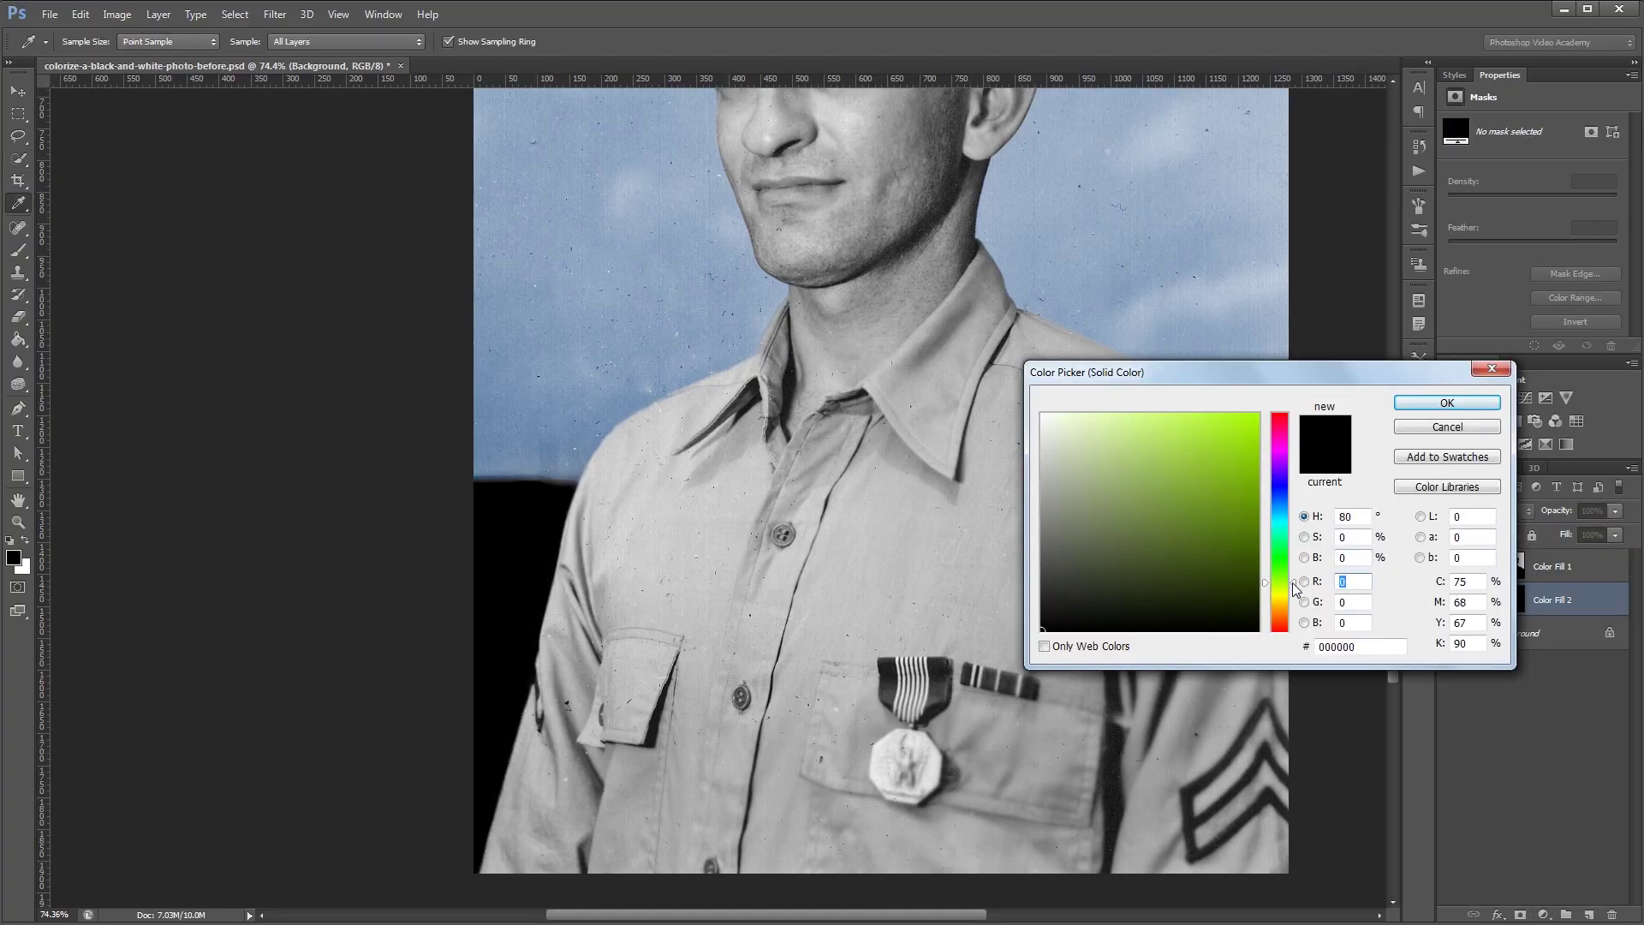
left_click(1148, 517)
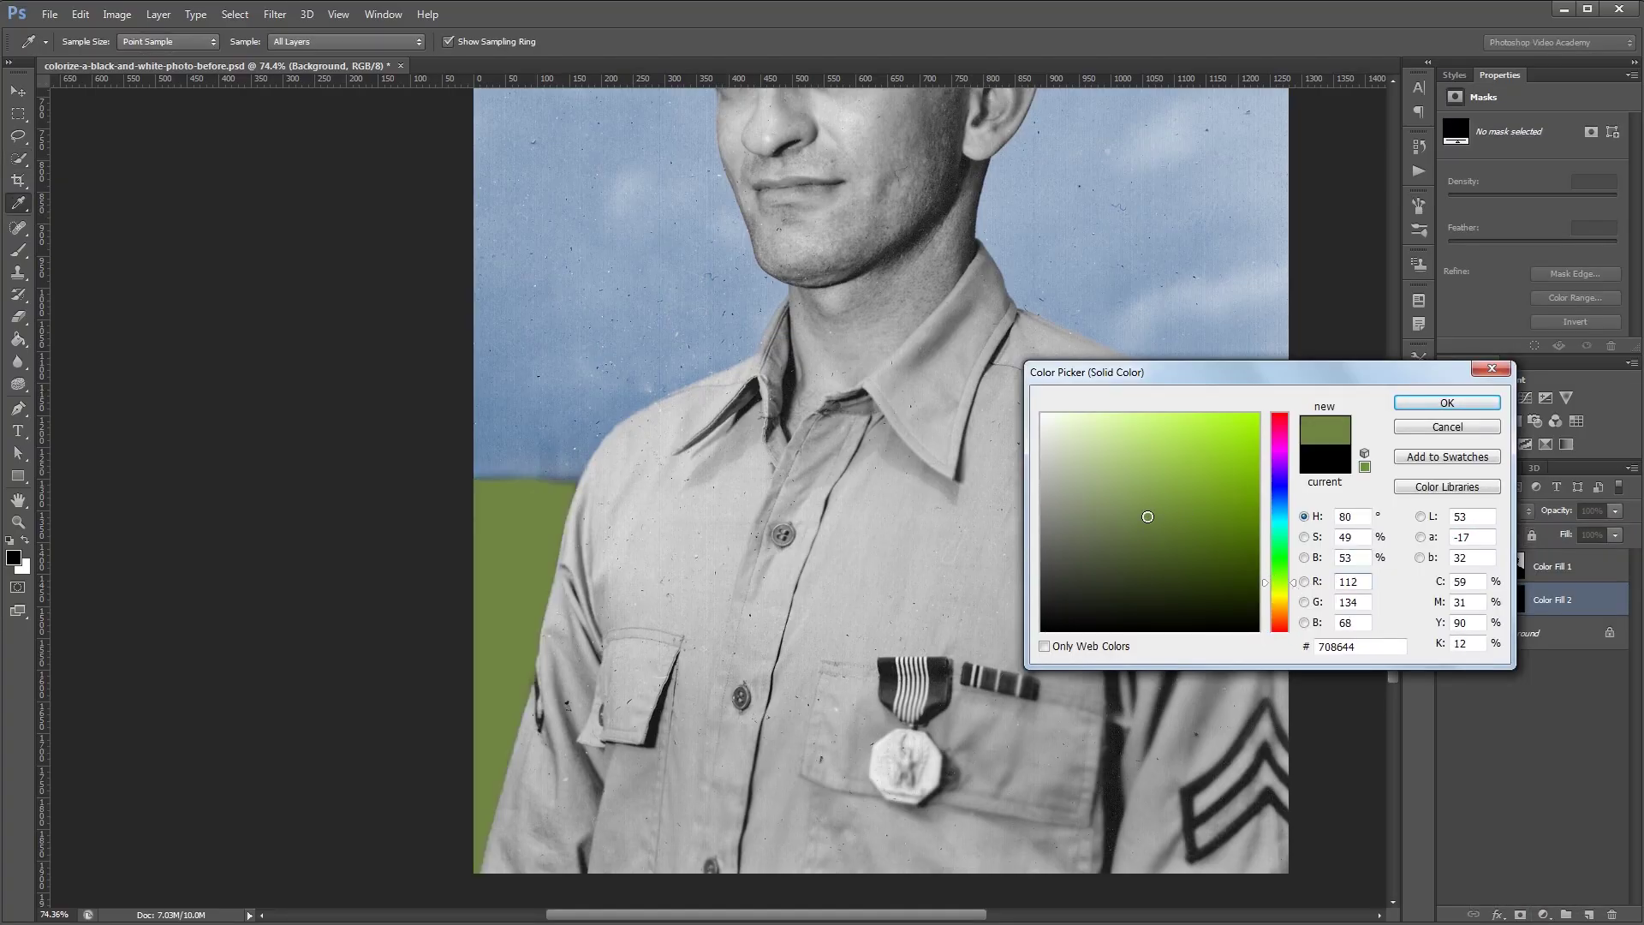
left_click(1440, 404)
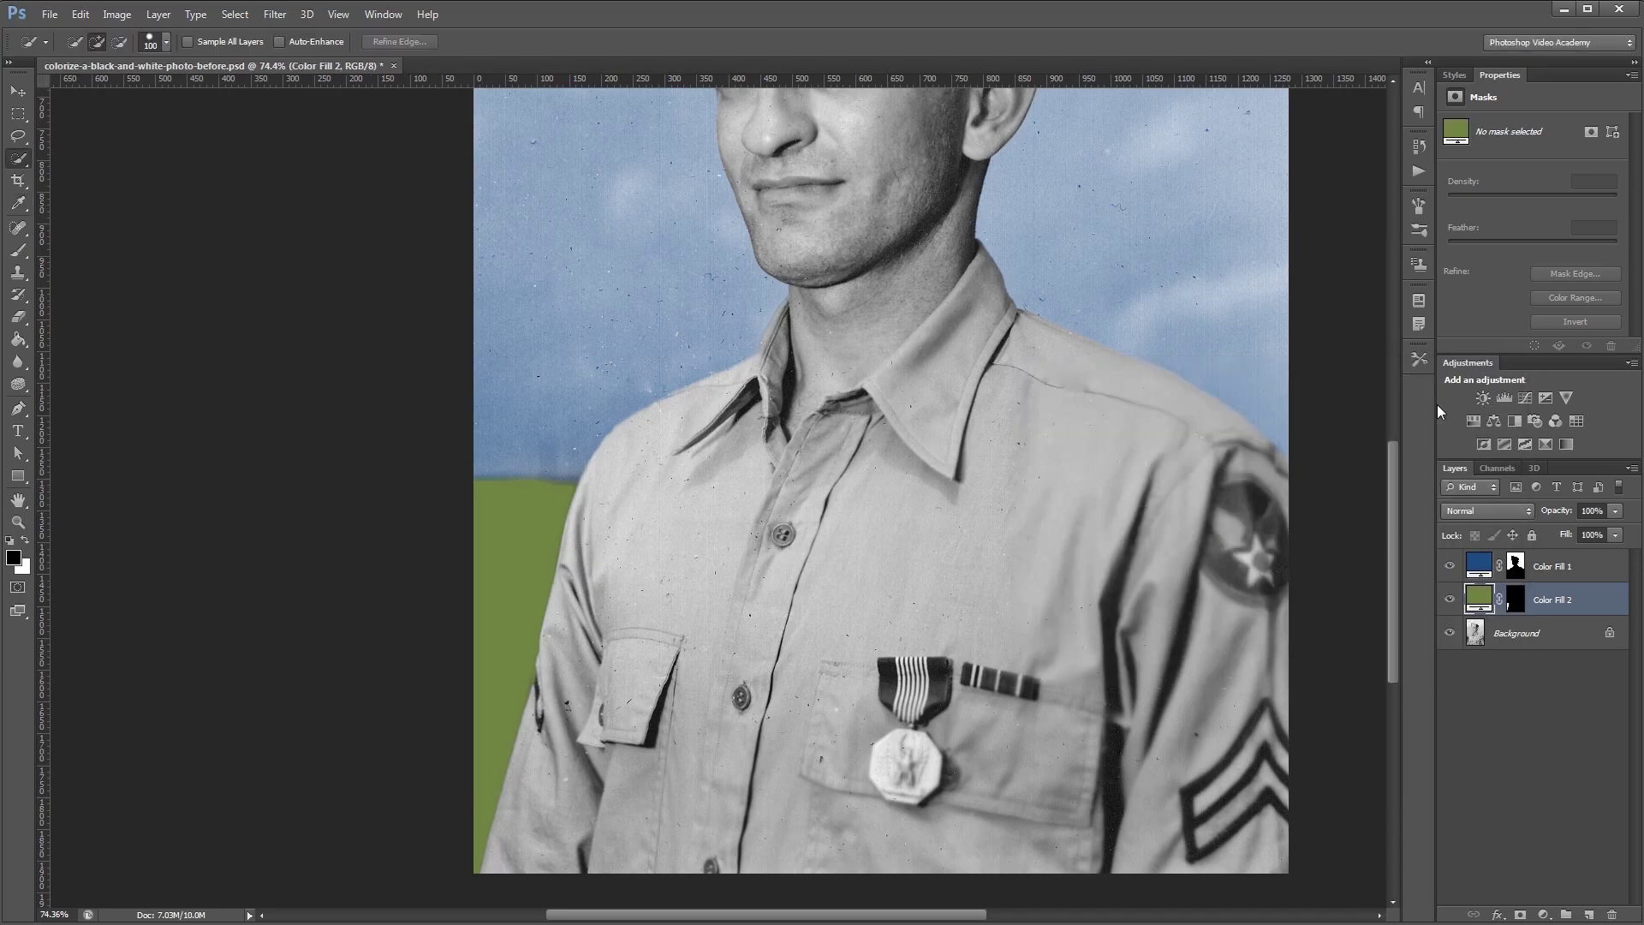
left_click(1493, 512)
left_click(1467, 735)
Change the ground fill to a duller grey-green, #656e52
double_click(1483, 603)
left_click(1113, 533)
left_click_drag(1113, 535, 1096, 537)
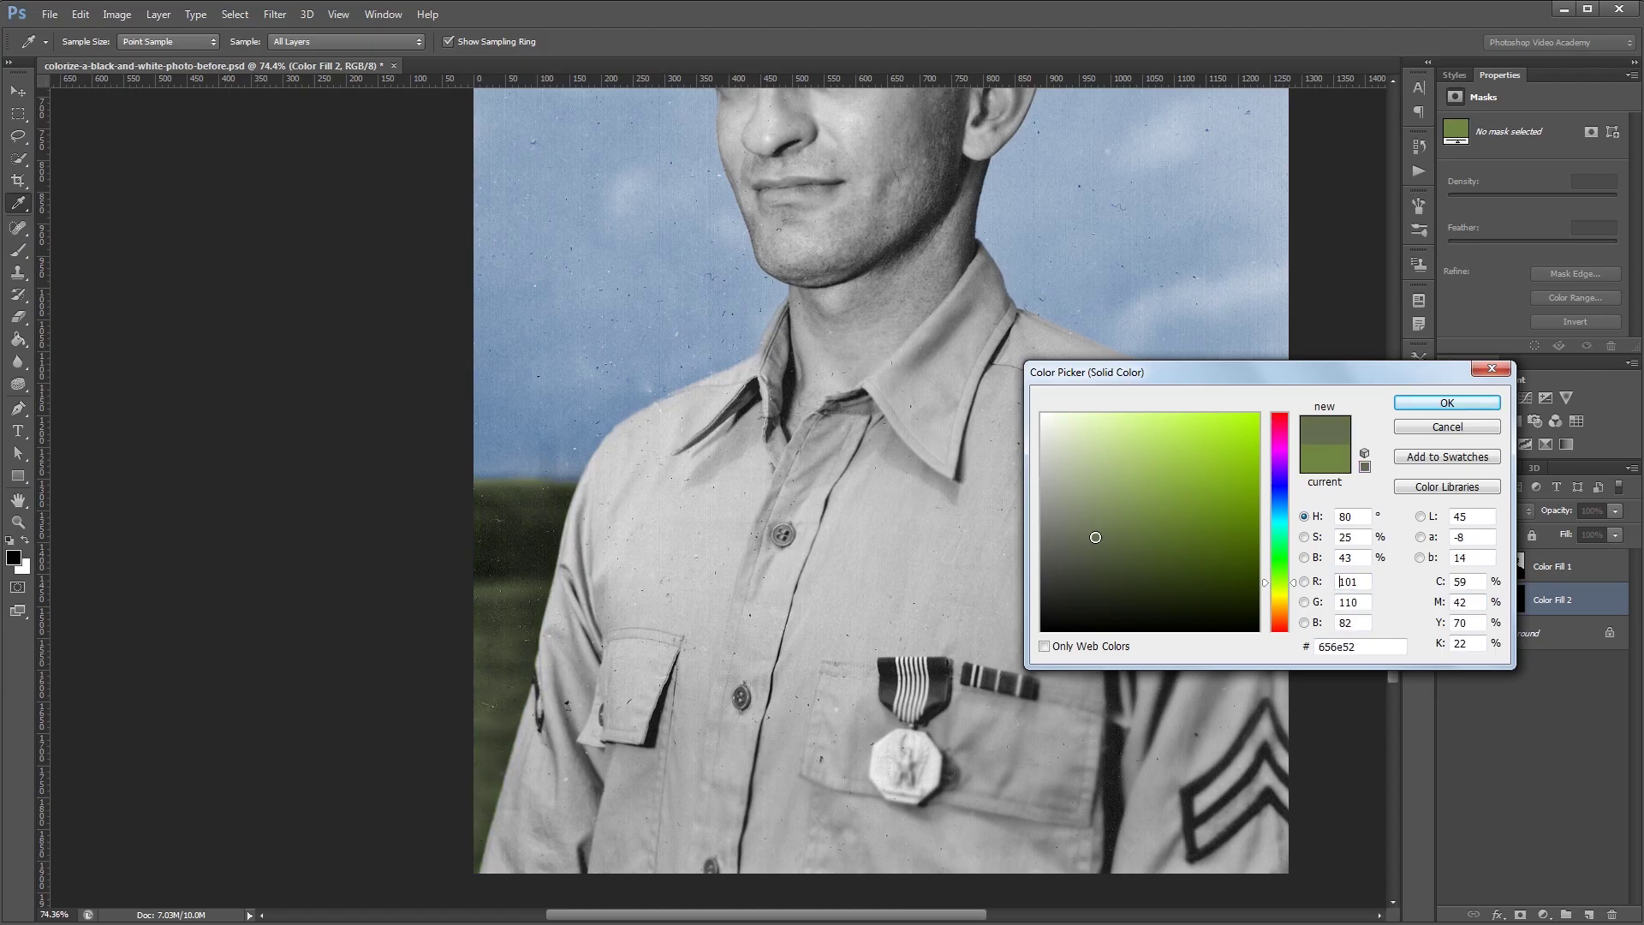
left_click(1446, 403)
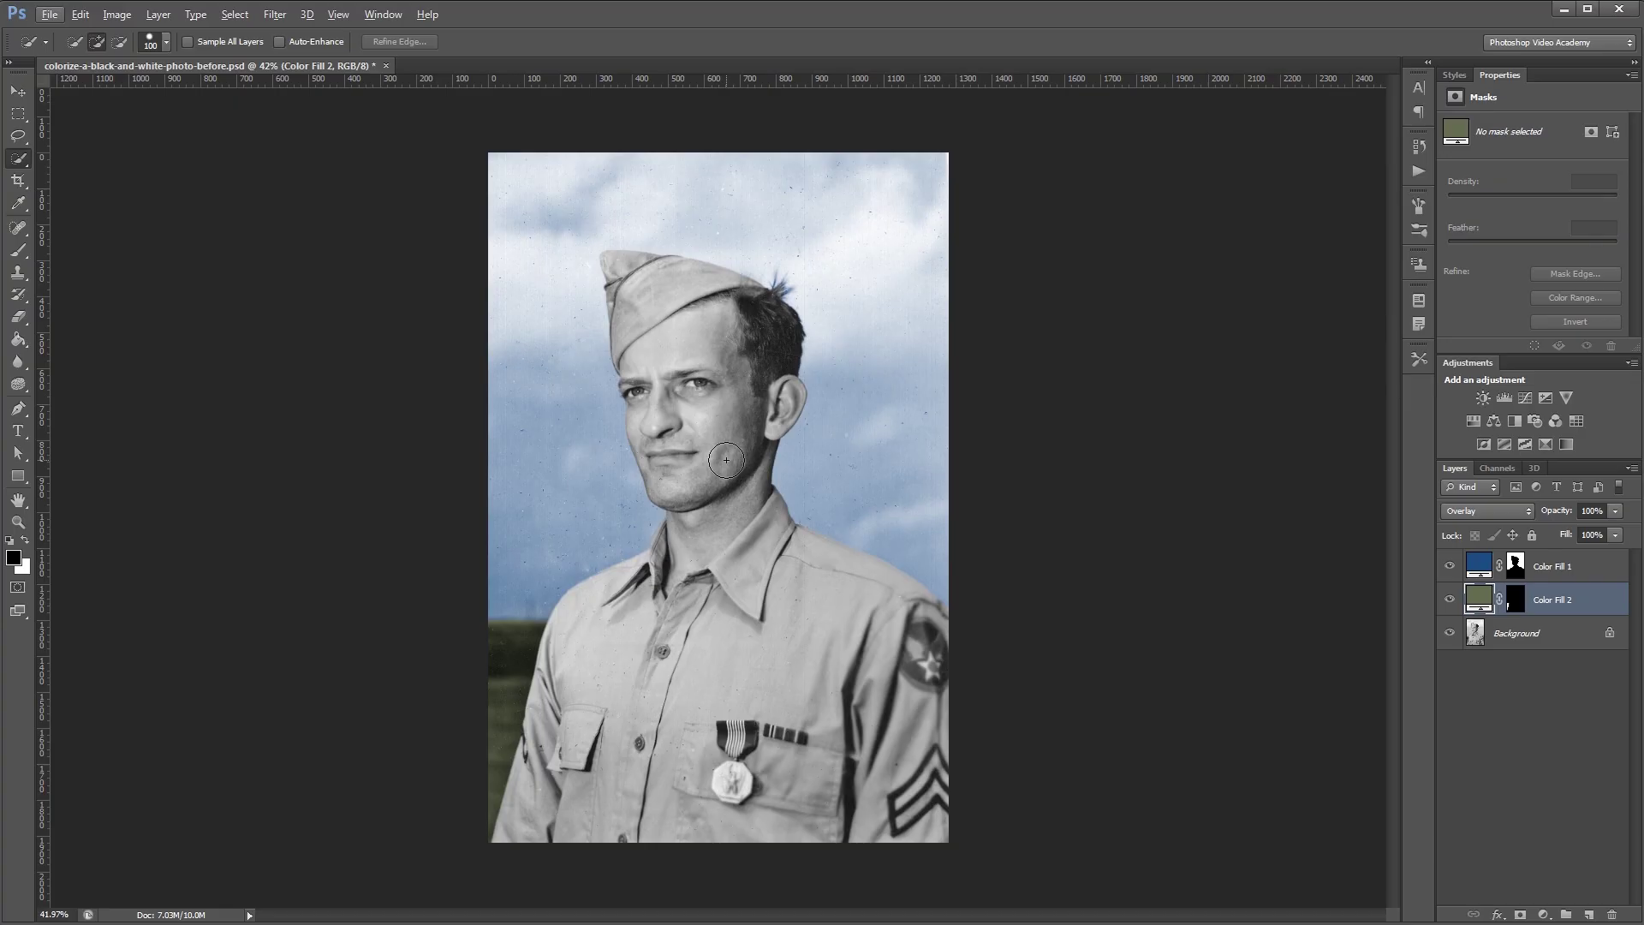
Select the soldier's shirt and cap on the Background layer with the Quick Selection tool
left_click(1530, 641)
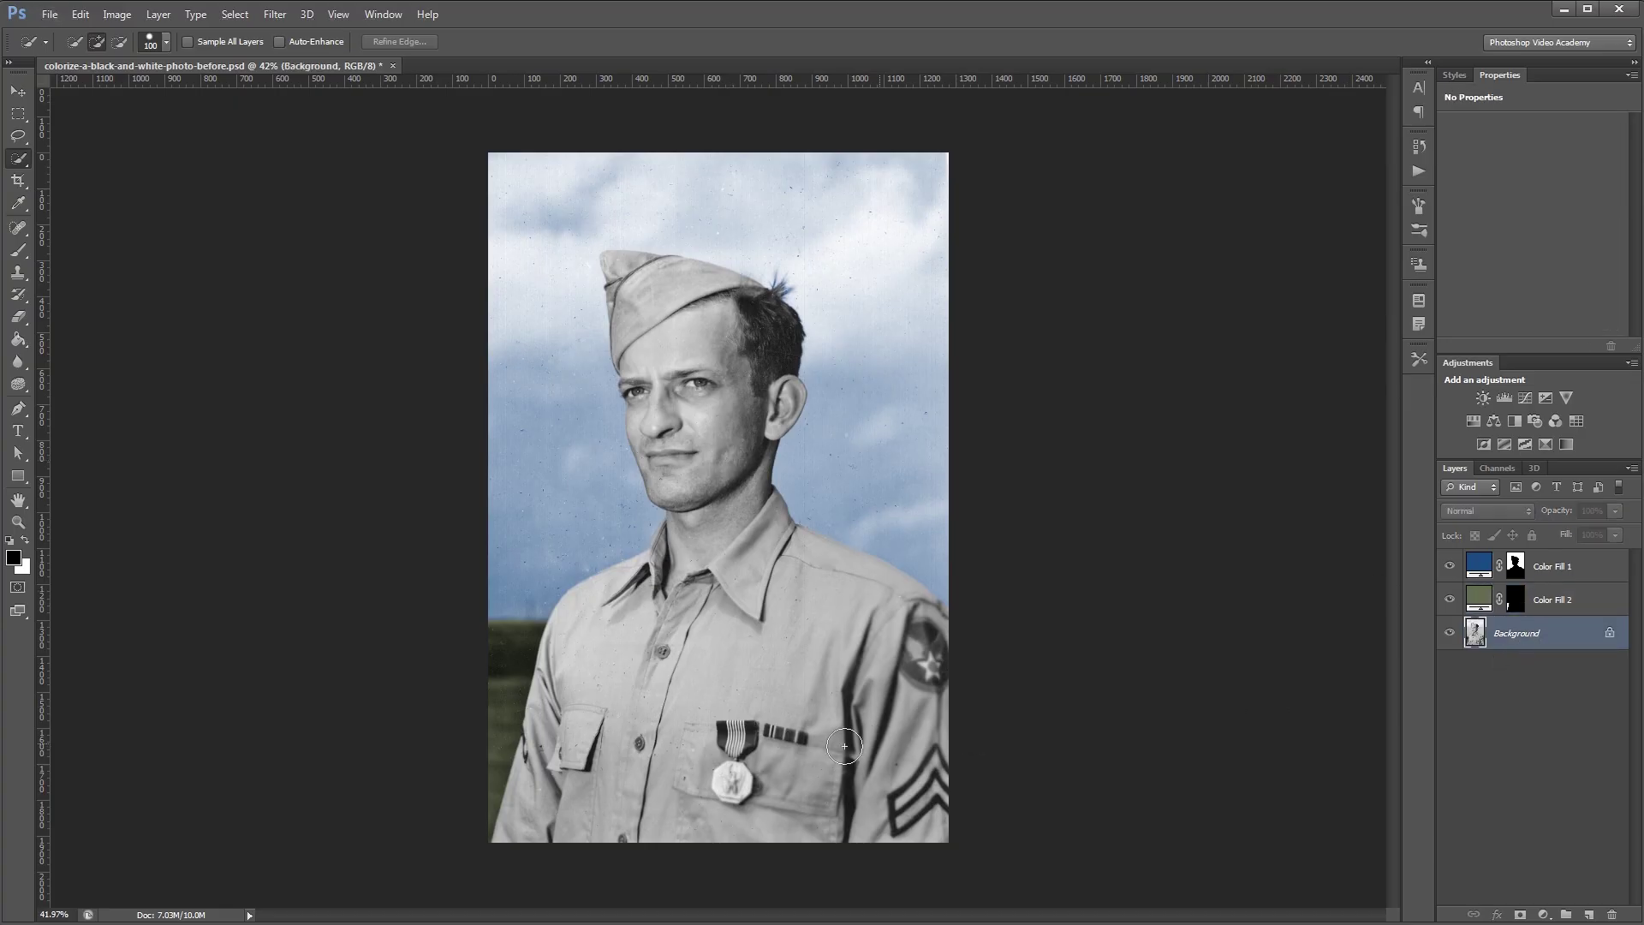
mouse_move(541, 831)
left_mouse_down()
mouse_move(635, 586)
mouse_move(647, 746)
mouse_move(747, 822)
mouse_move(764, 698)
mouse_move(740, 609)
mouse_move(781, 558)
mouse_move(883, 640)
mouse_move(926, 795)
left_mouse_up()
left_click_drag(634, 274, 651, 292)
left_click_drag(651, 552, 620, 583)
scroll(620, 583, "up", 7)
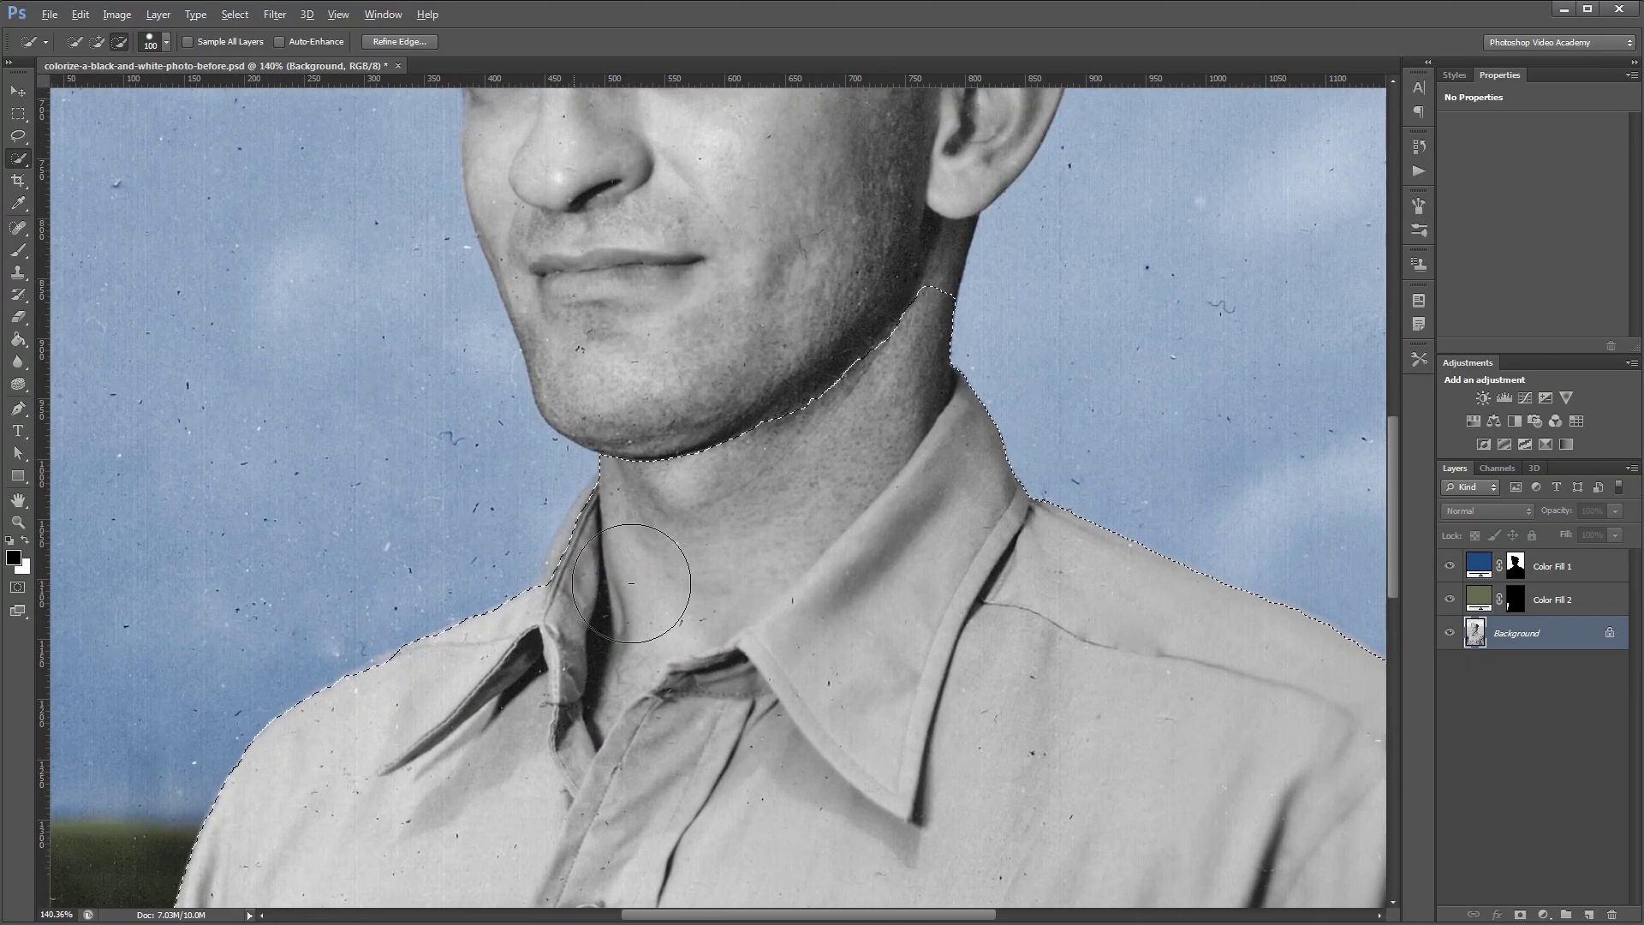
Subtract the neck from the uniform selection, using a smaller brush to follow the inside of the collar
mouse_move(631, 584)
left_mouse_down()
mouse_move(673, 481)
mouse_move(734, 474)
mouse_move(835, 360)
left_mouse_up()
key("bracketleft")
key("bracketleft")
key("bracketleft")
key("bracketleft")
key("bracketleft")
key("bracketleft")
left_click_drag(630, 655, 598, 741)
key("bracketleft")
key("bracketleft")
key("bracketleft")
scroll(572, 526, "down", 6)
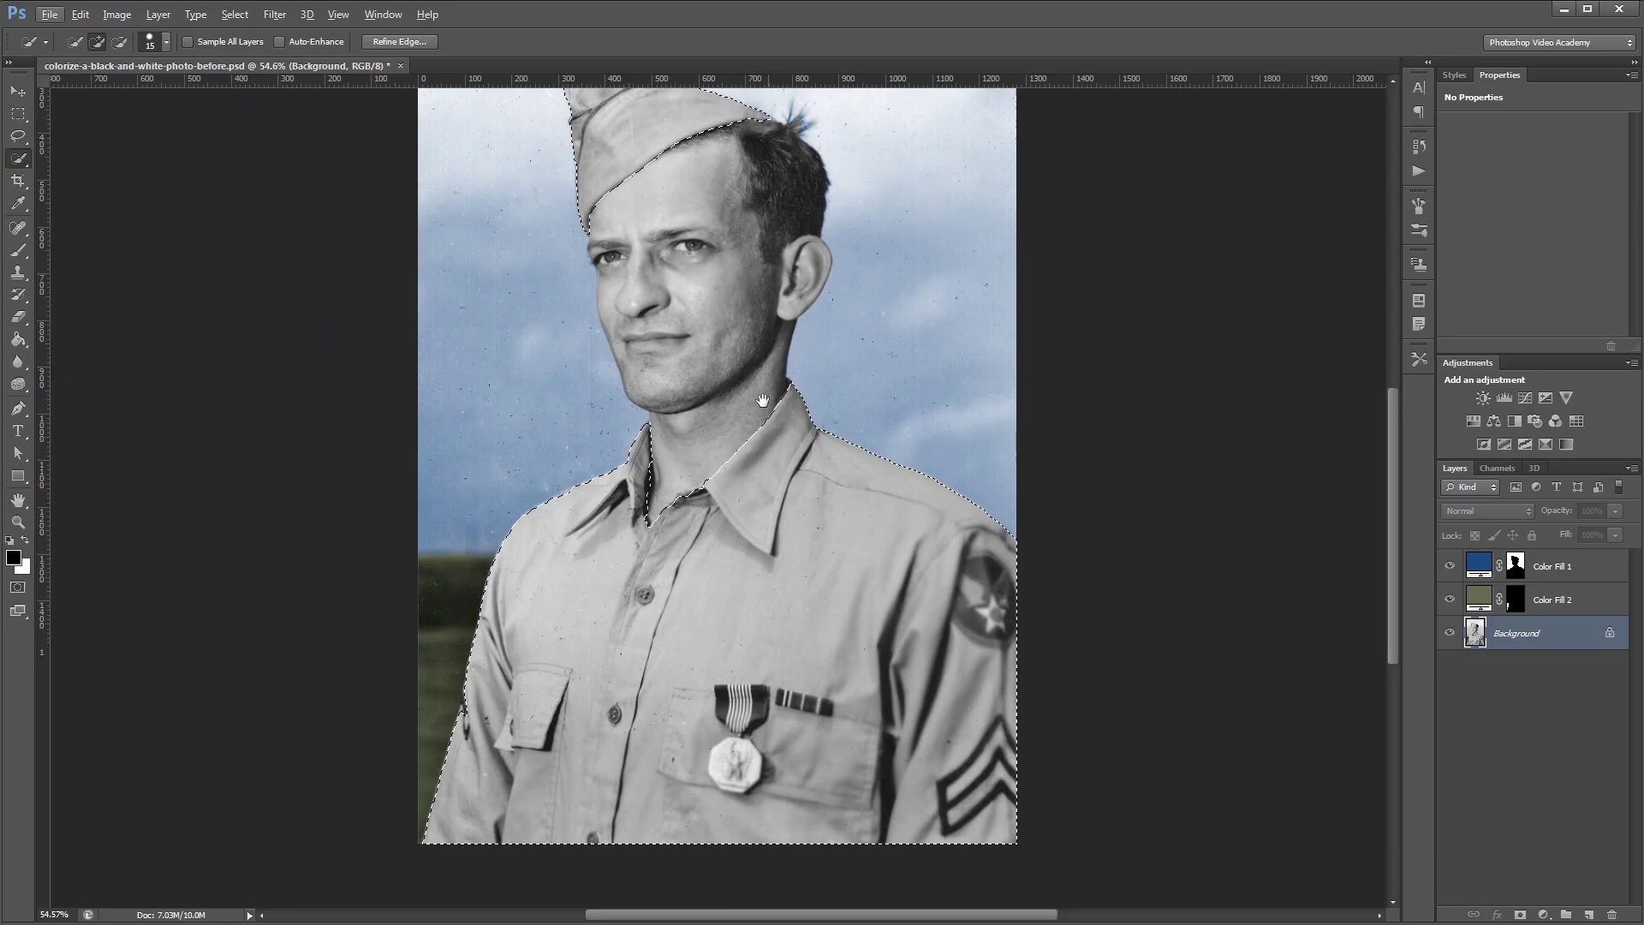
left_click_drag(762, 400, 739, 467)
Refine the edge of the uniform selection with Smart Radius, a 5.5 px radius and slight smoothing
left_click(381, 42)
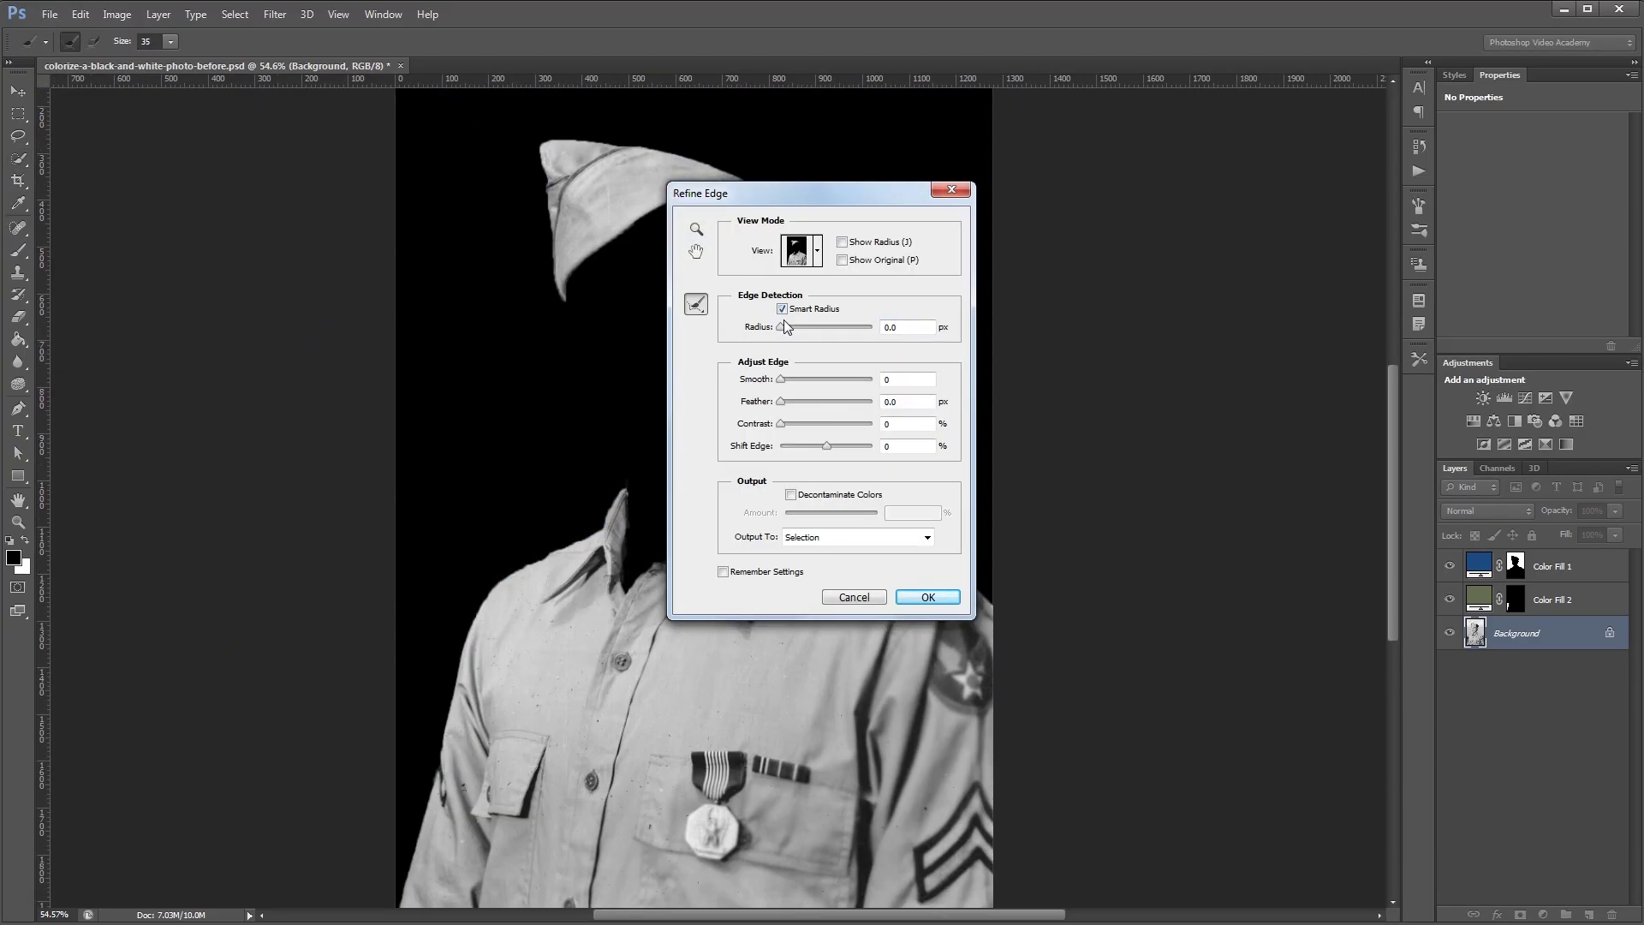
left_click_drag(806, 326, 806, 327)
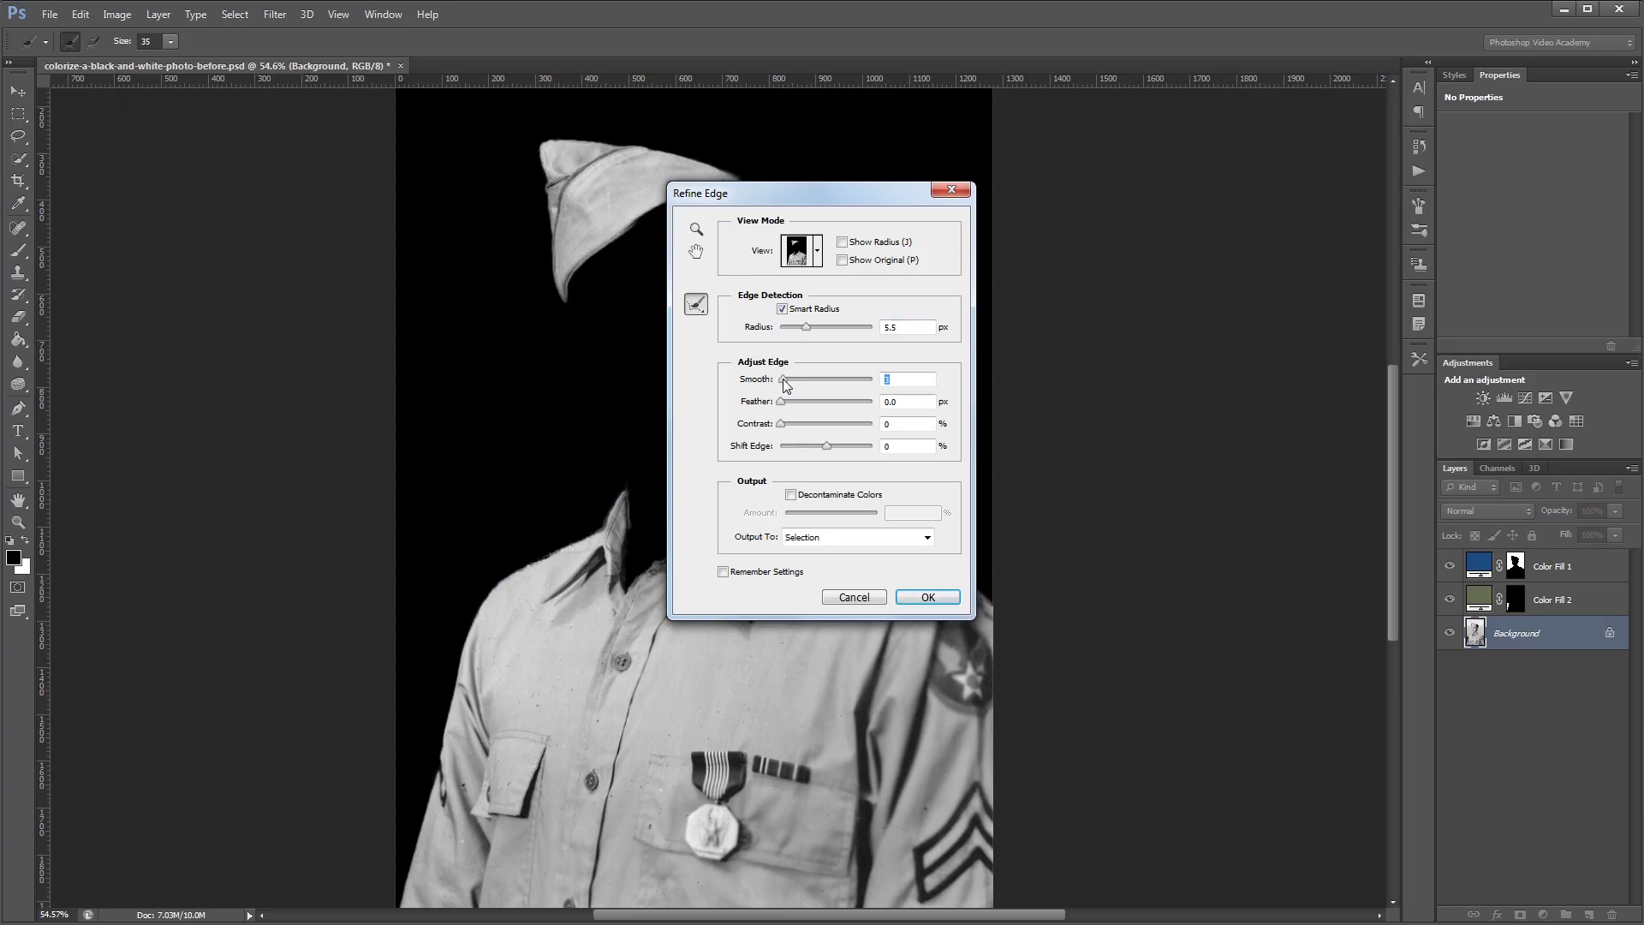
left_click(928, 597)
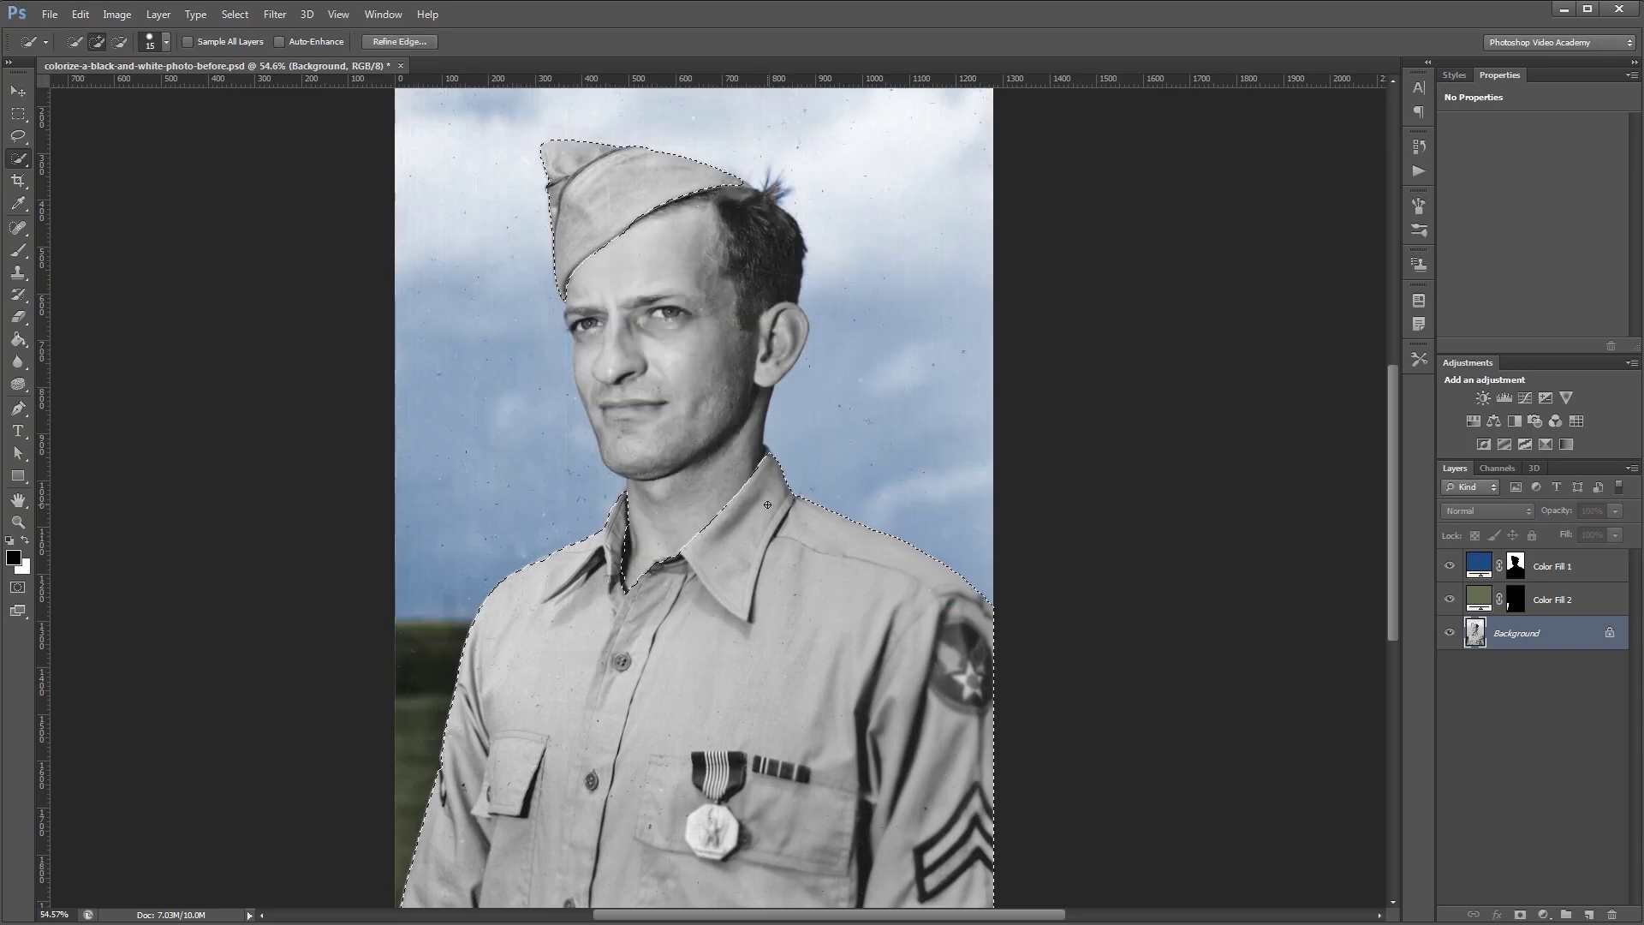
Add a dark olive (#514d38) Solid Color fill layer for the selected shirt and cap
left_click(1545, 915)
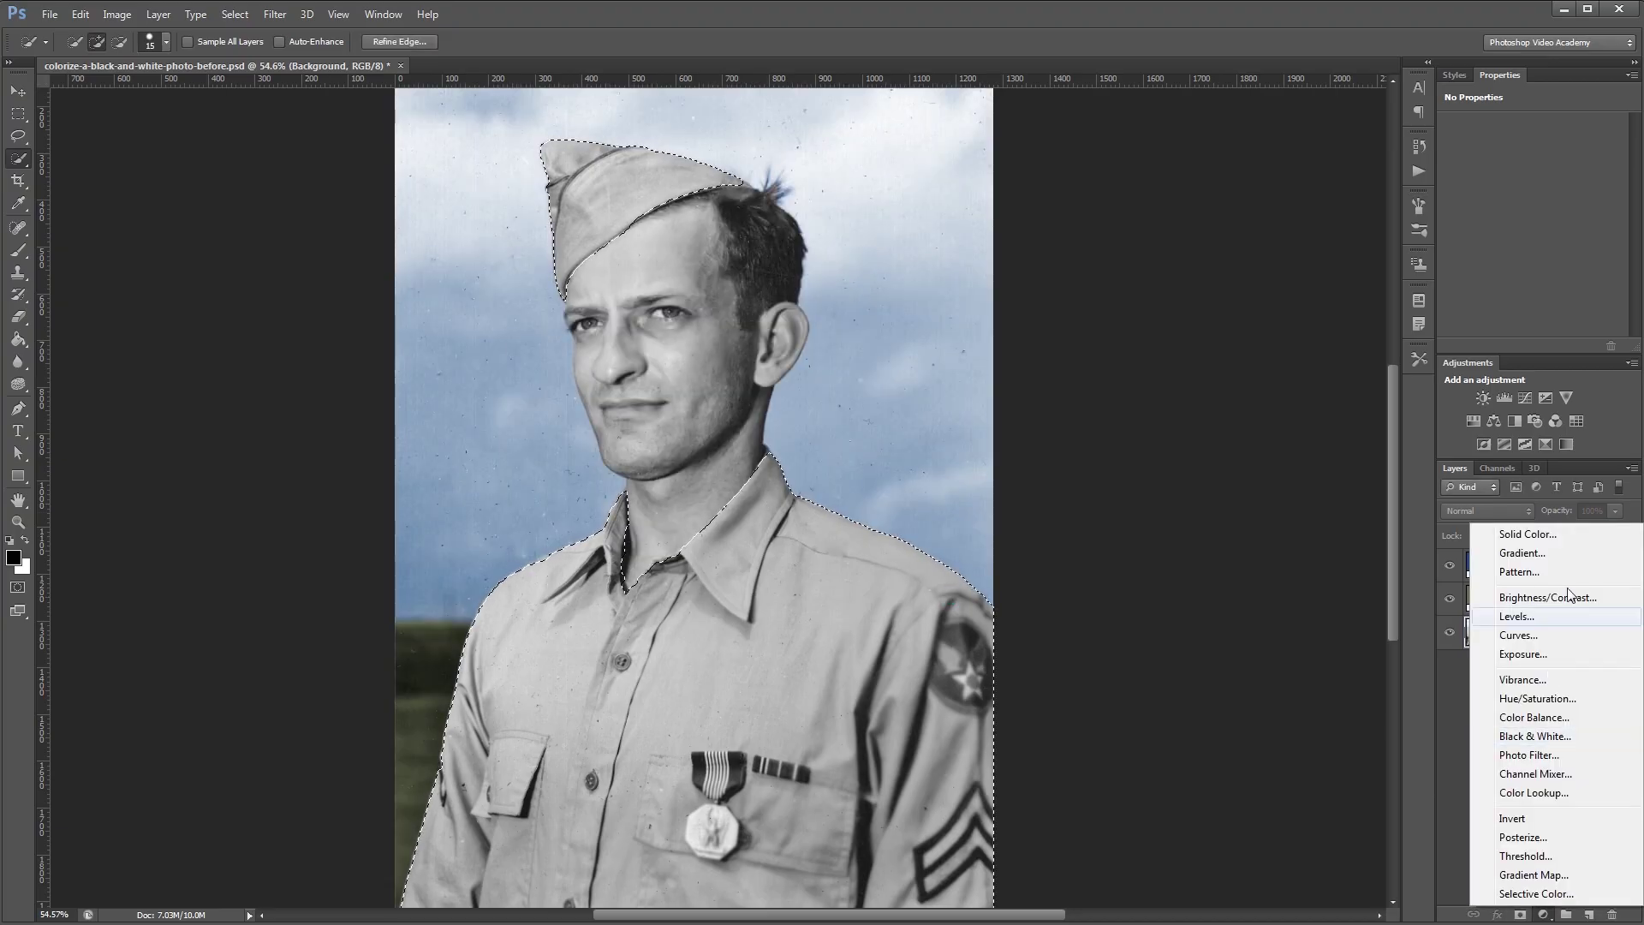
left_click(1552, 538)
left_click(1296, 609)
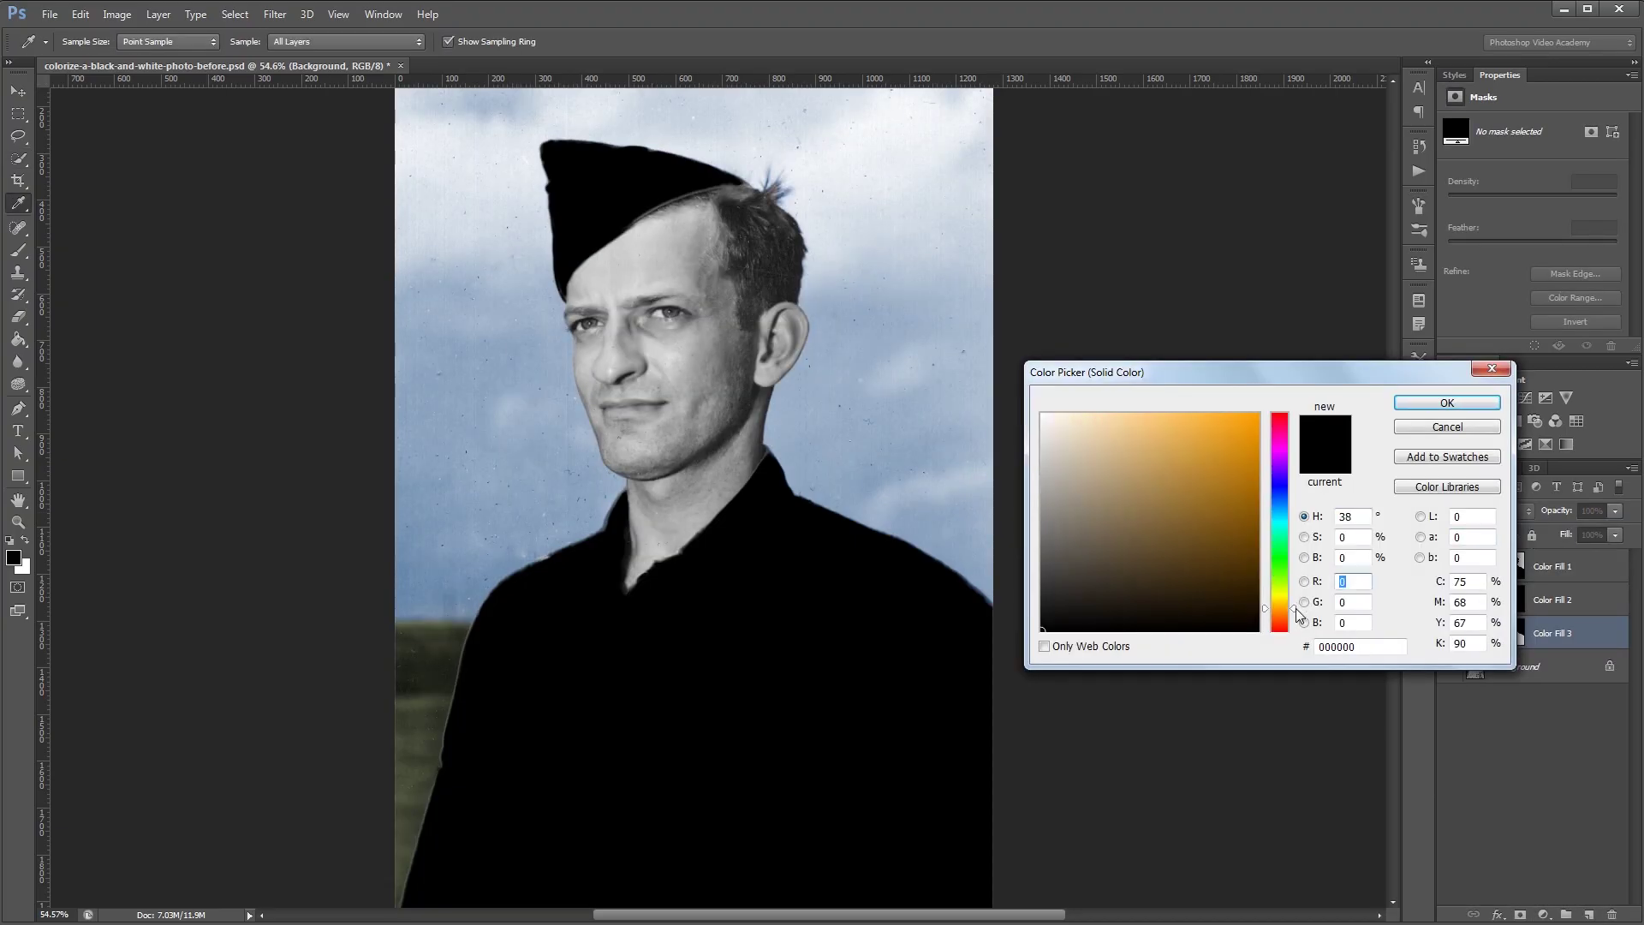
left_click_drag(1296, 609, 1297, 602)
left_click(1109, 562)
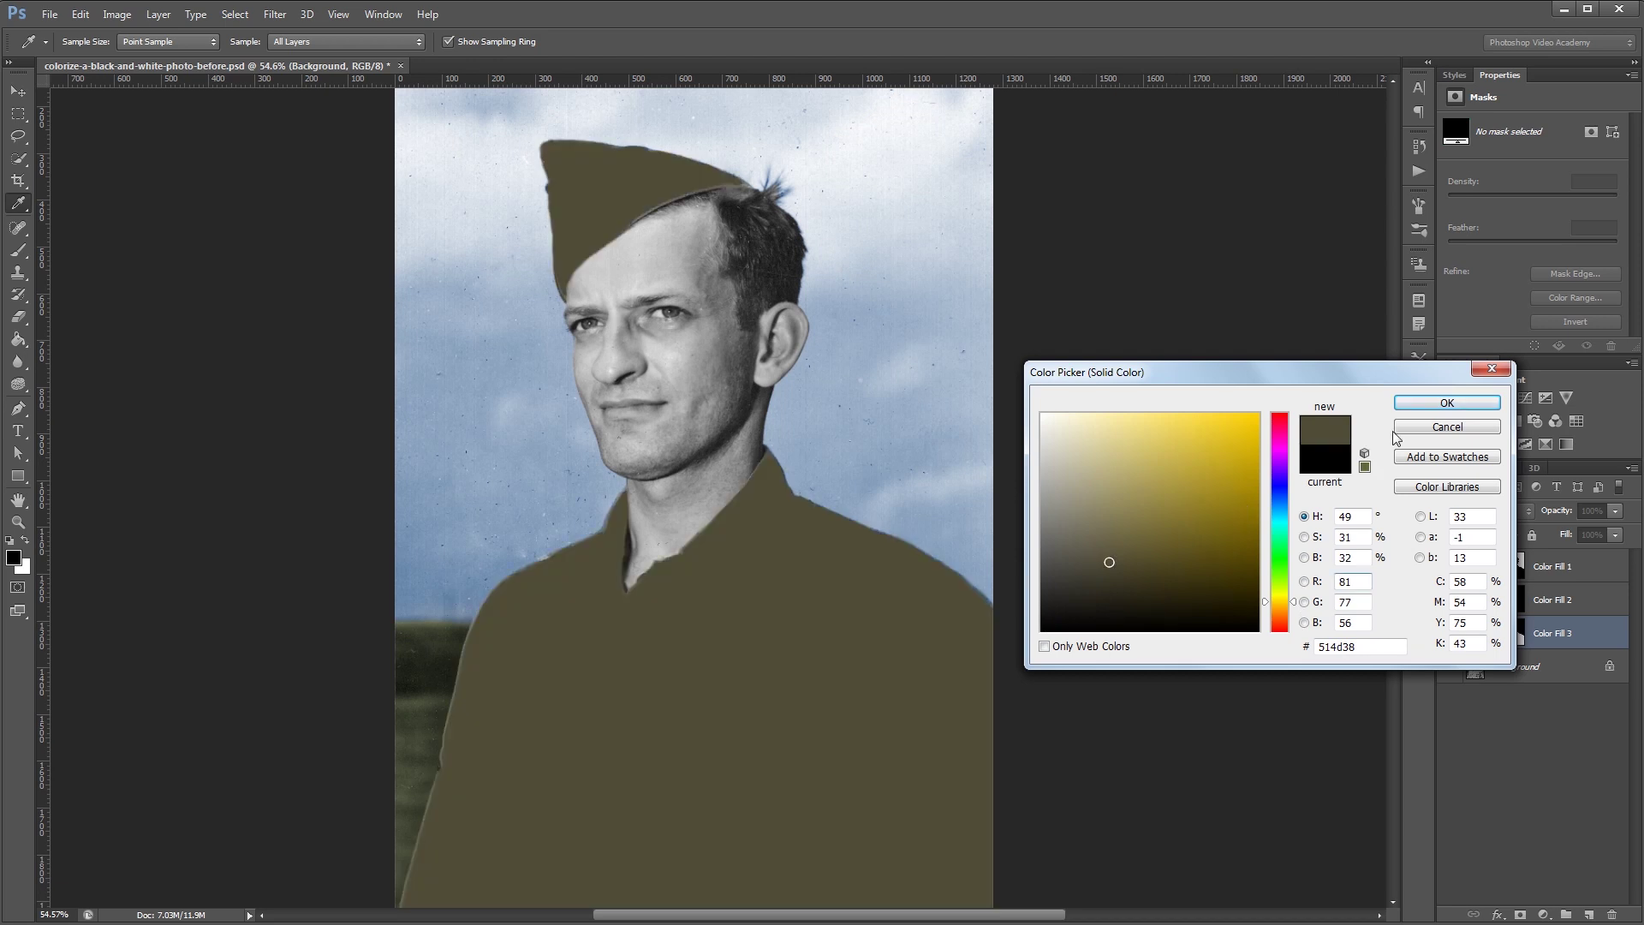
left_click(1429, 404)
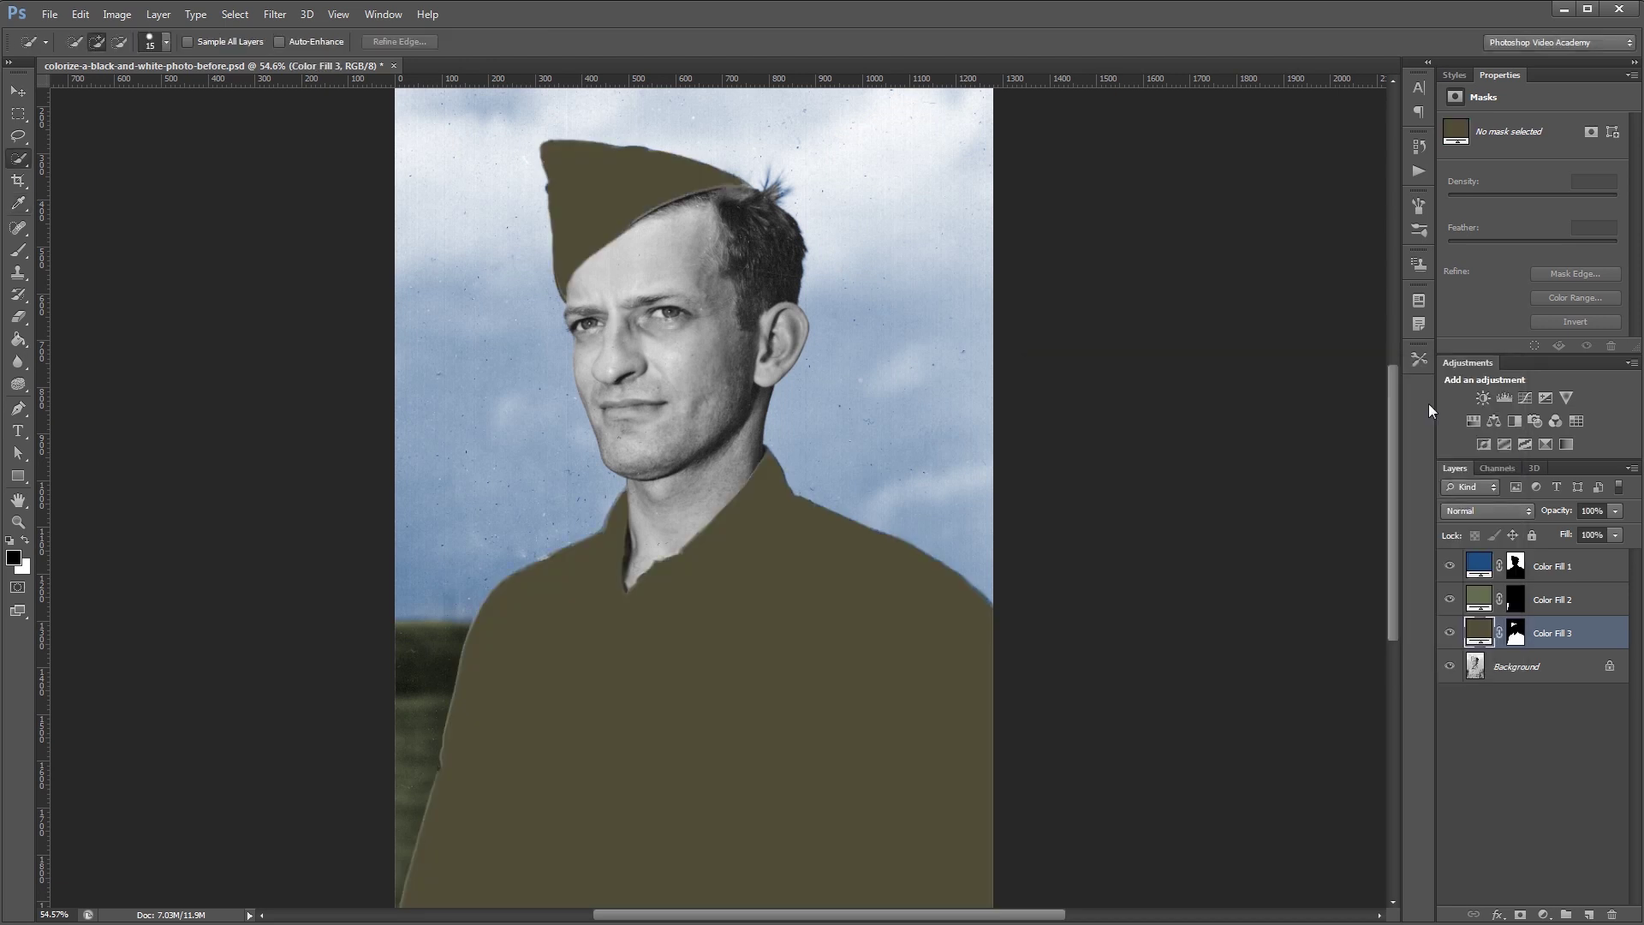
Set the uniform fill's blend mode to Color and shift its color to a more saturated olive brown
left_click(1478, 509)
left_click(1473, 899)
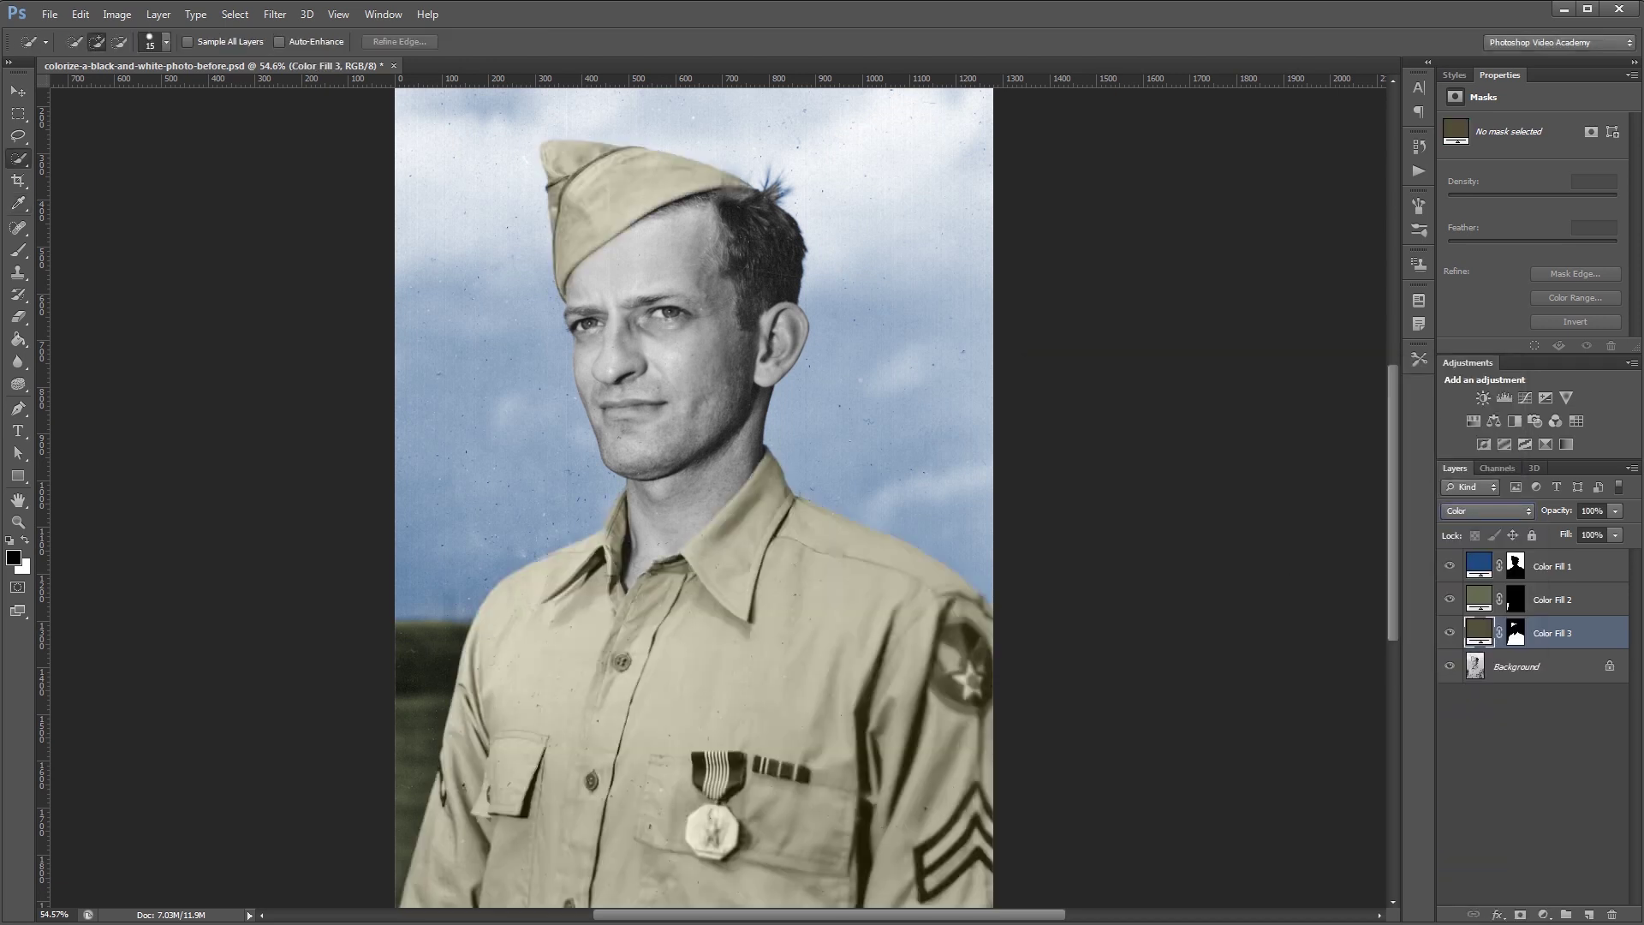
double_click(1480, 634)
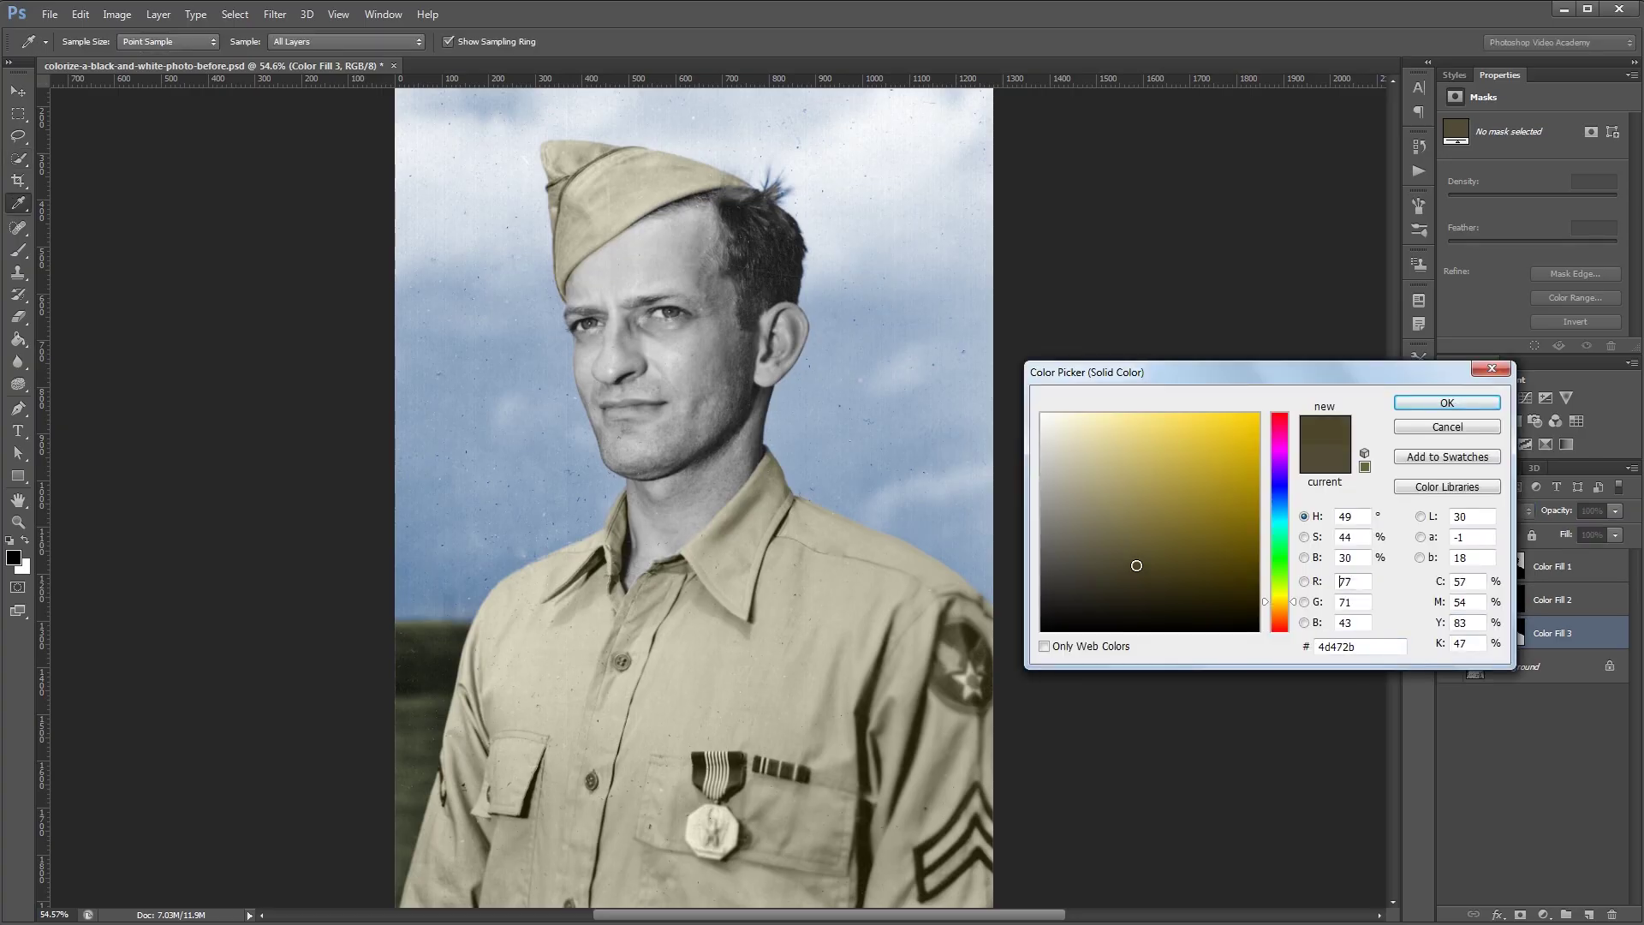
left_click(1405, 402)
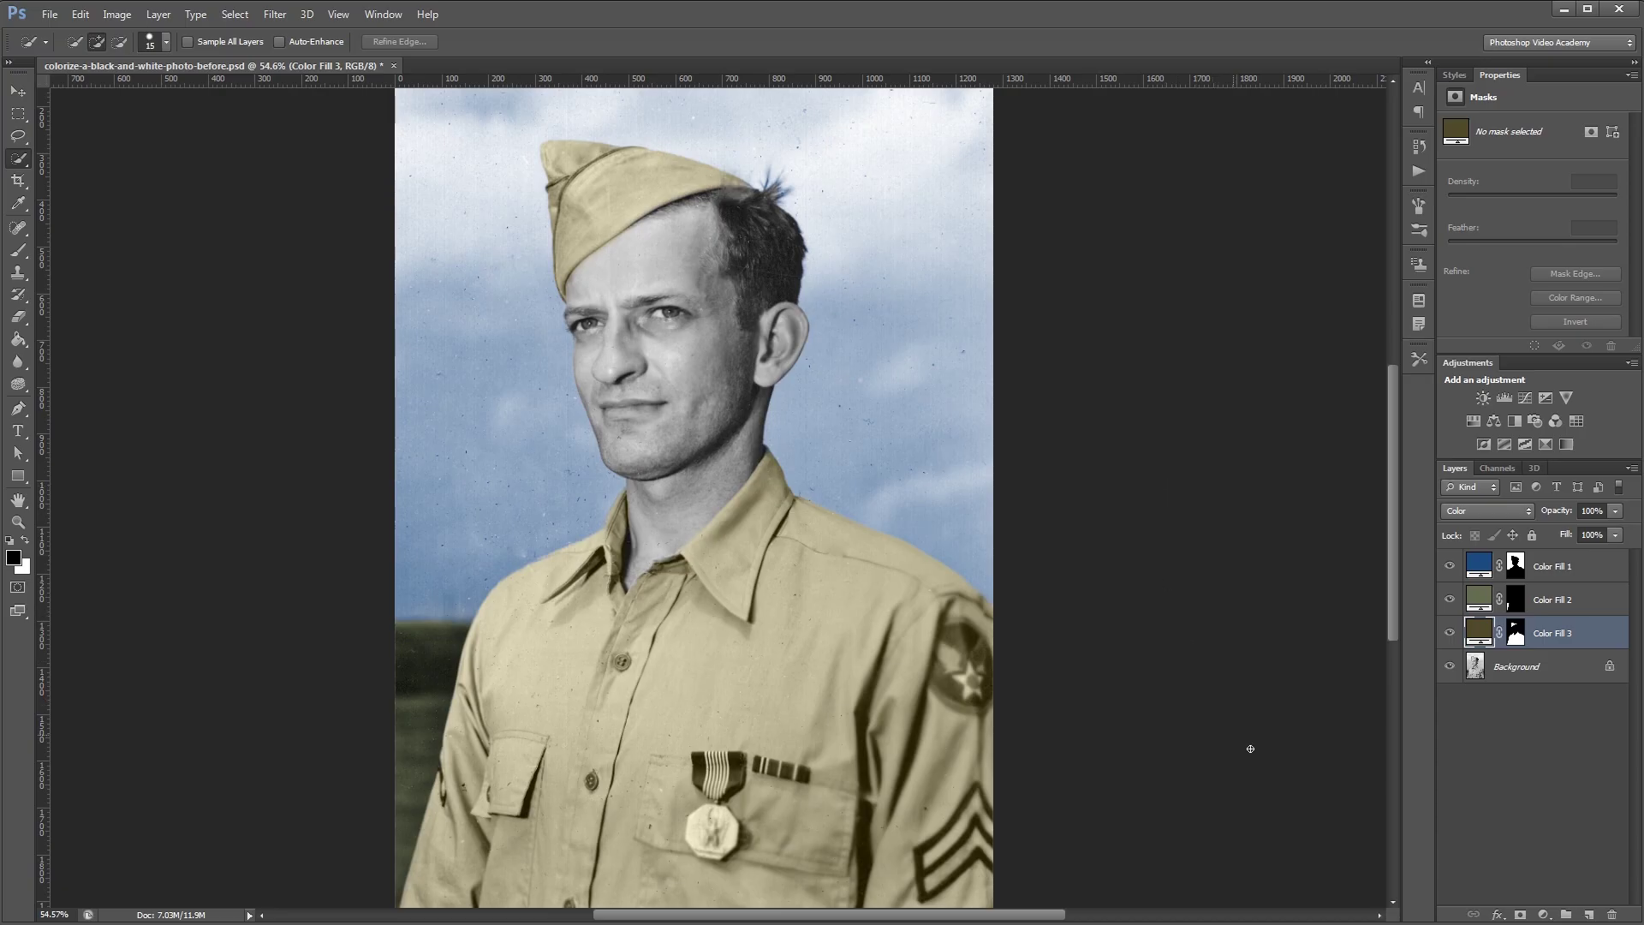
Select the soldier's face and neck on the Background layer with an enlarged Quick Selection brush
scroll(768, 288, "up", 5)
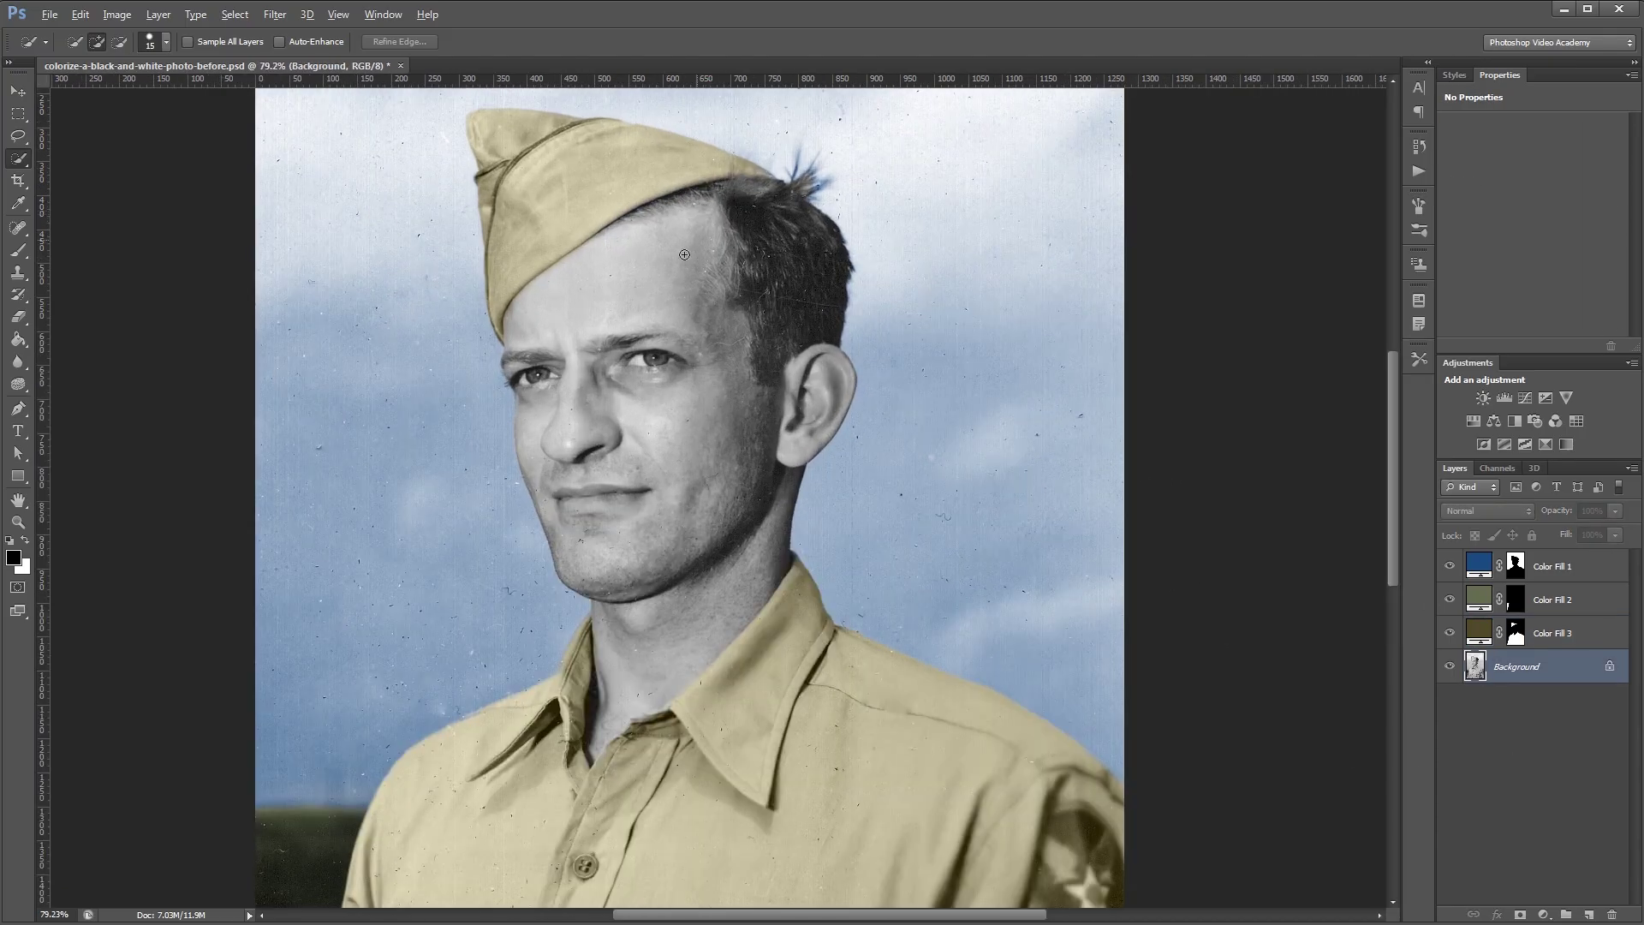
left_click_drag(659, 341, 710, 367)
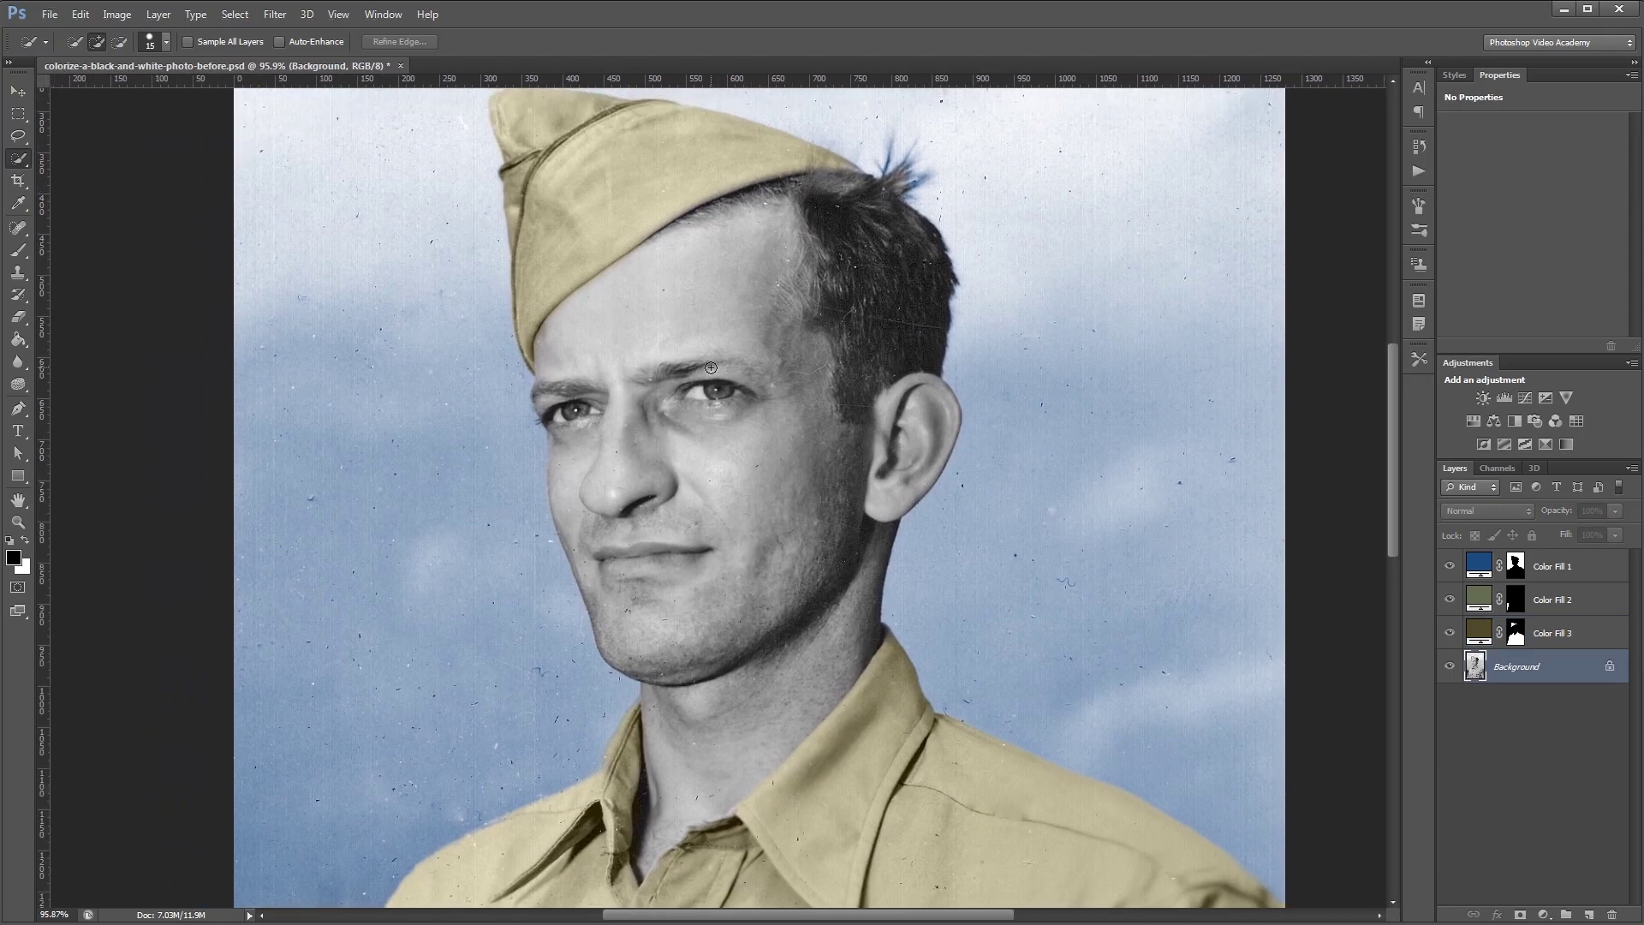
key("bracketright")
key("bracketright")
key("bracketright")
key("bracketright")
key("bracketright")
mouse_move(723, 268)
left_mouse_down()
mouse_move(654, 337)
mouse_move(635, 545)
mouse_move(711, 754)
mouse_move(745, 629)
mouse_move(728, 783)
mouse_move(709, 705)
left_mouse_up()
Clean up the skin selection along the collar with a smaller brush and subtract the hair from it
key("bracketleft")
key("bracketleft")
key("bracketleft")
key("bracketleft")
key("bracketleft")
mouse_move(734, 769)
left_mouse_down()
mouse_move(891, 664)
mouse_move(880, 751)
mouse_move(747, 777)
left_mouse_up()
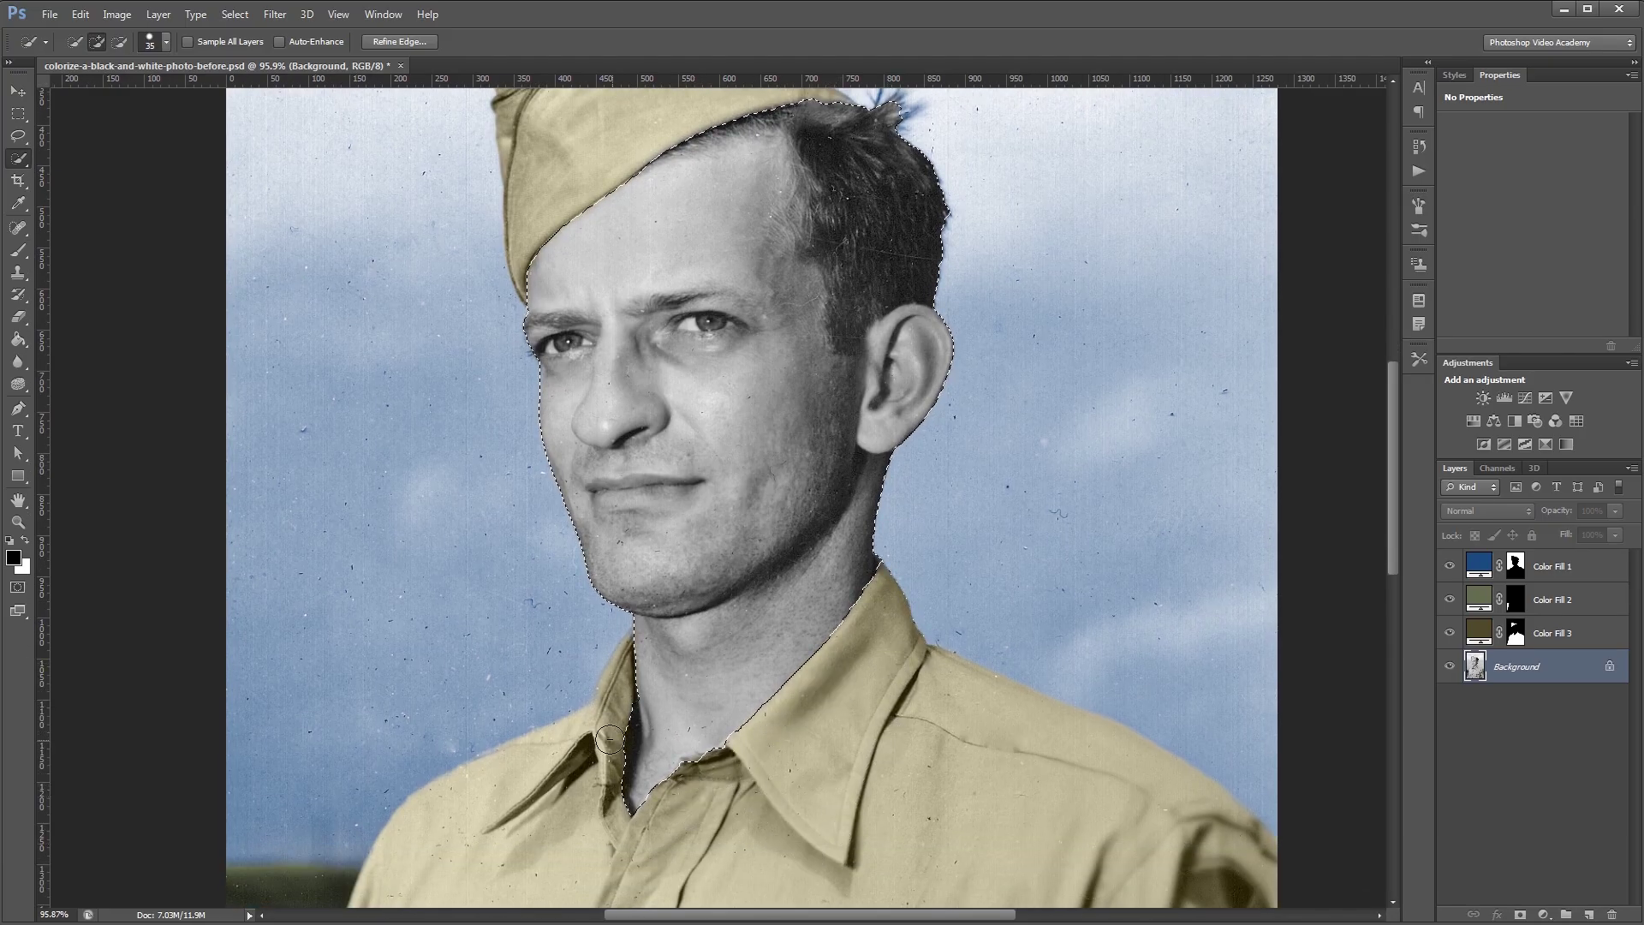
left_click_drag(752, 385, 601, 433)
mouse_move(673, 175)
left_mouse_down()
mouse_move(733, 177)
mouse_move(702, 157)
mouse_move(592, 148)
mouse_move(543, 167)
mouse_move(683, 250)
left_mouse_up()
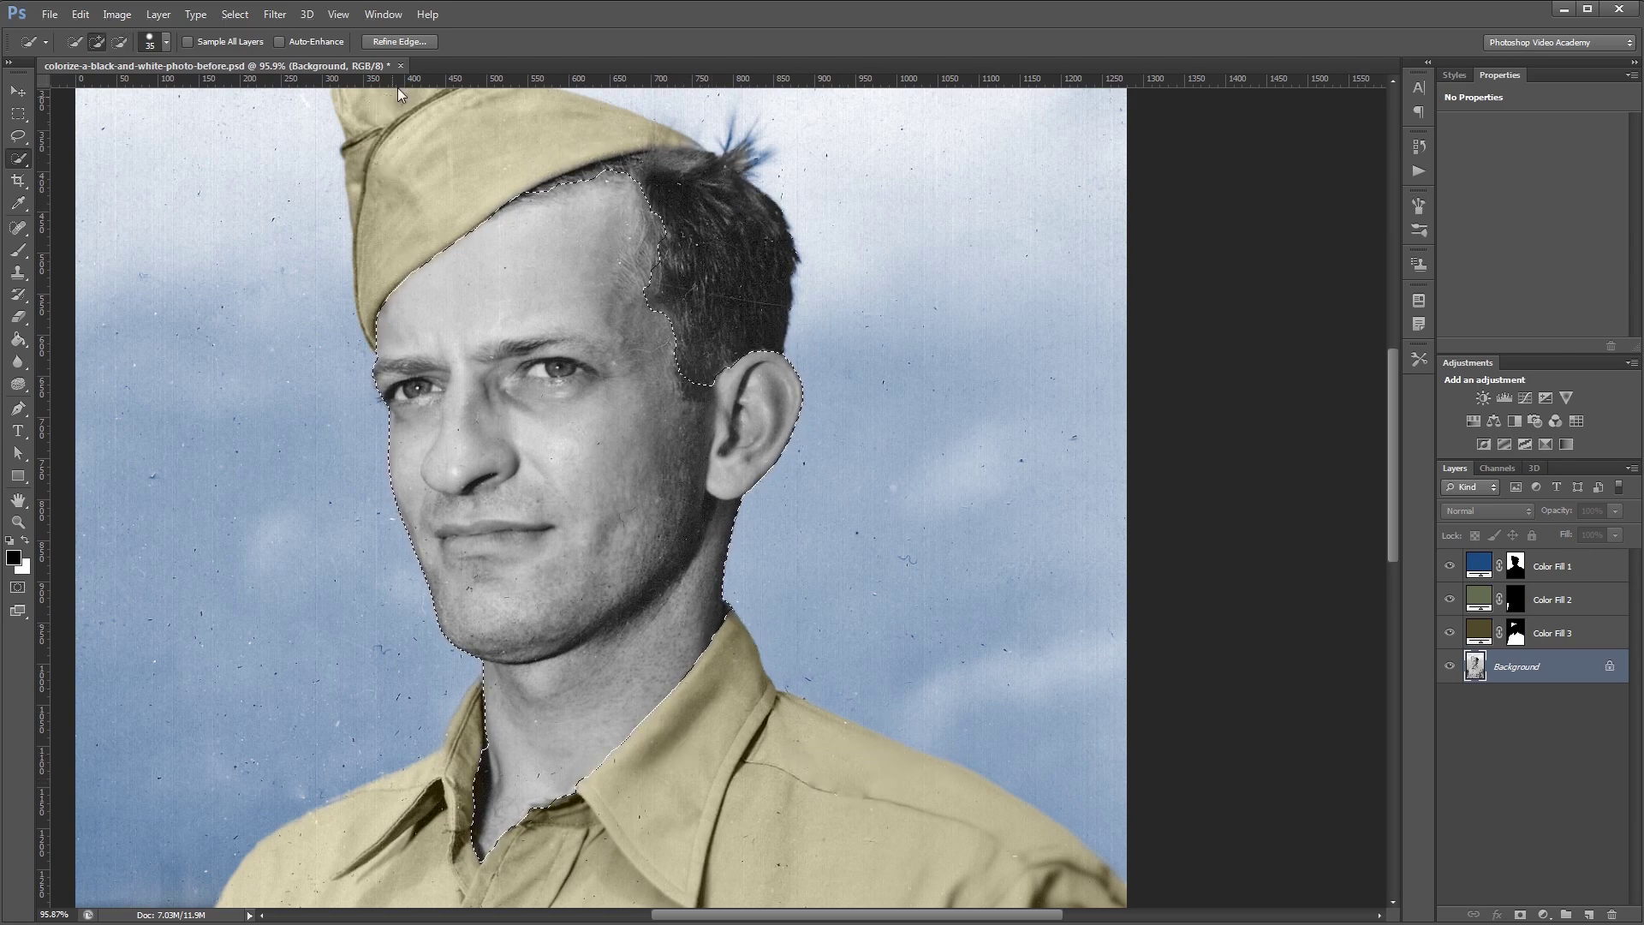
Refine the edge of the face and neck selection using Smart Radius with an increased radius
left_click(404, 43)
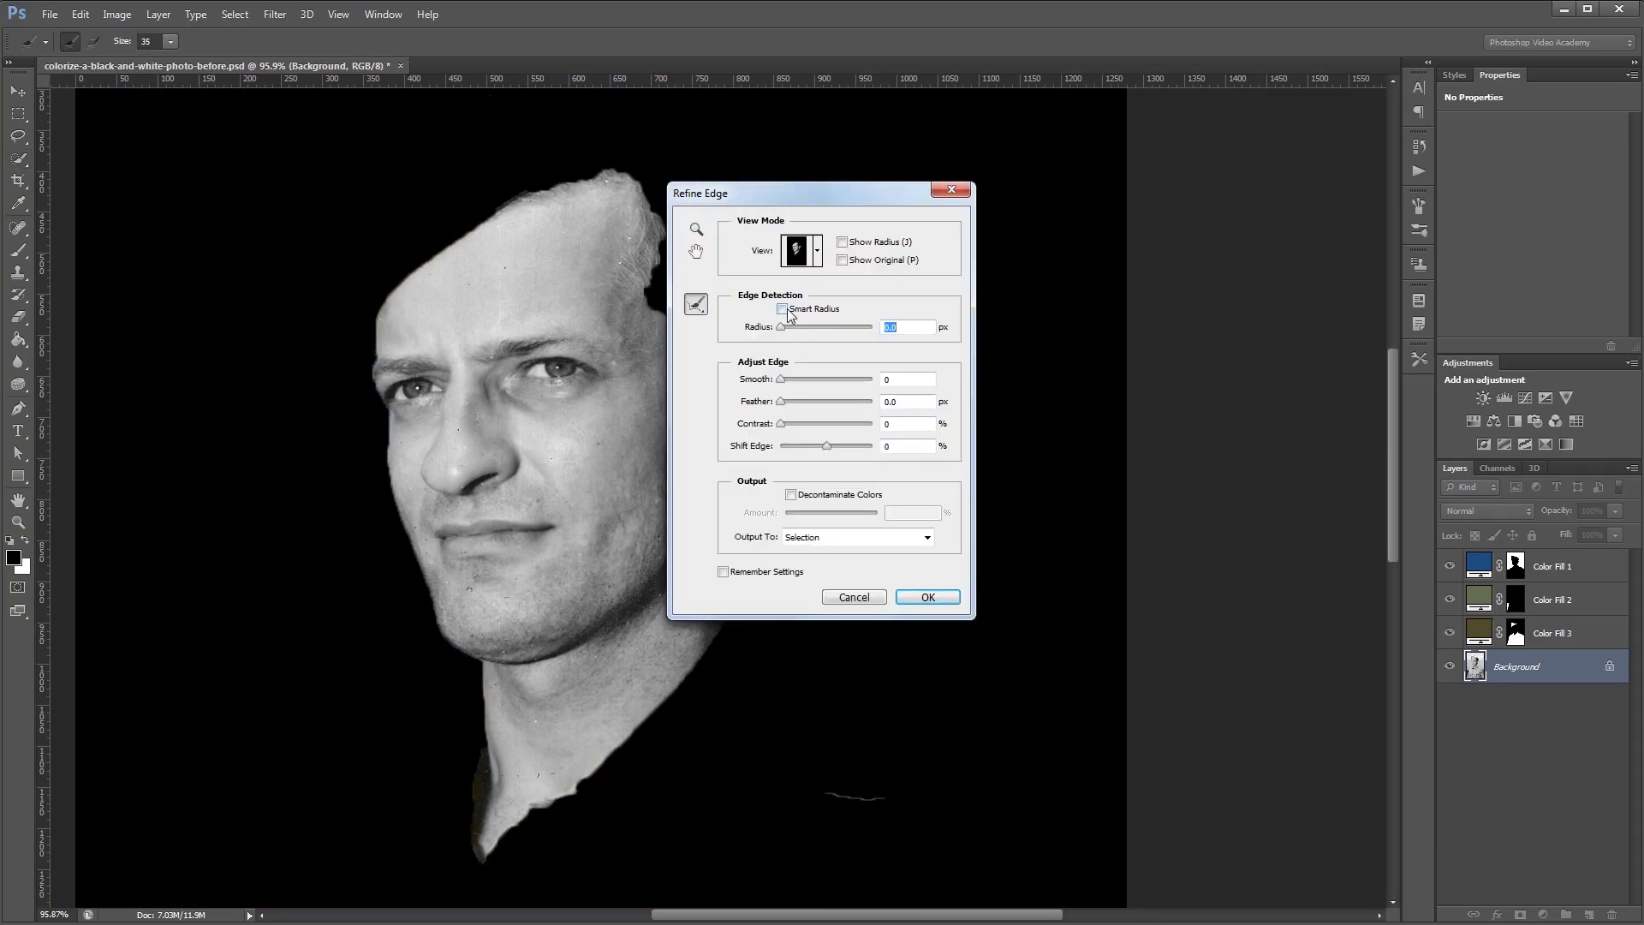
left_click_drag(797, 333, 817, 327)
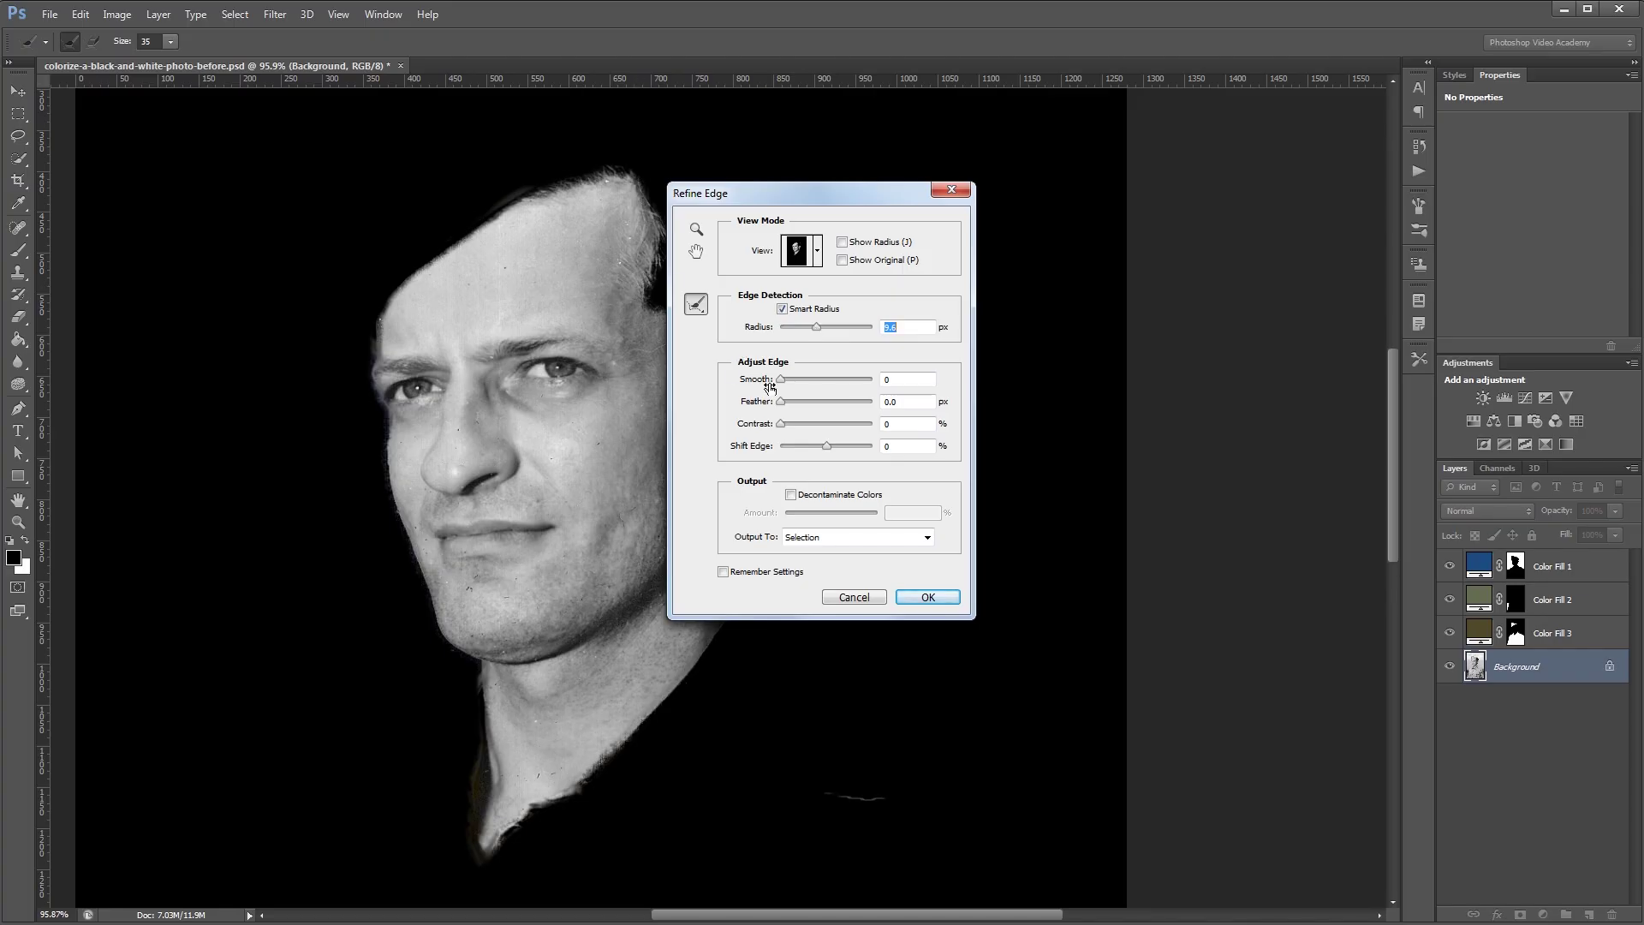
key("Tab")
left_click(928, 597)
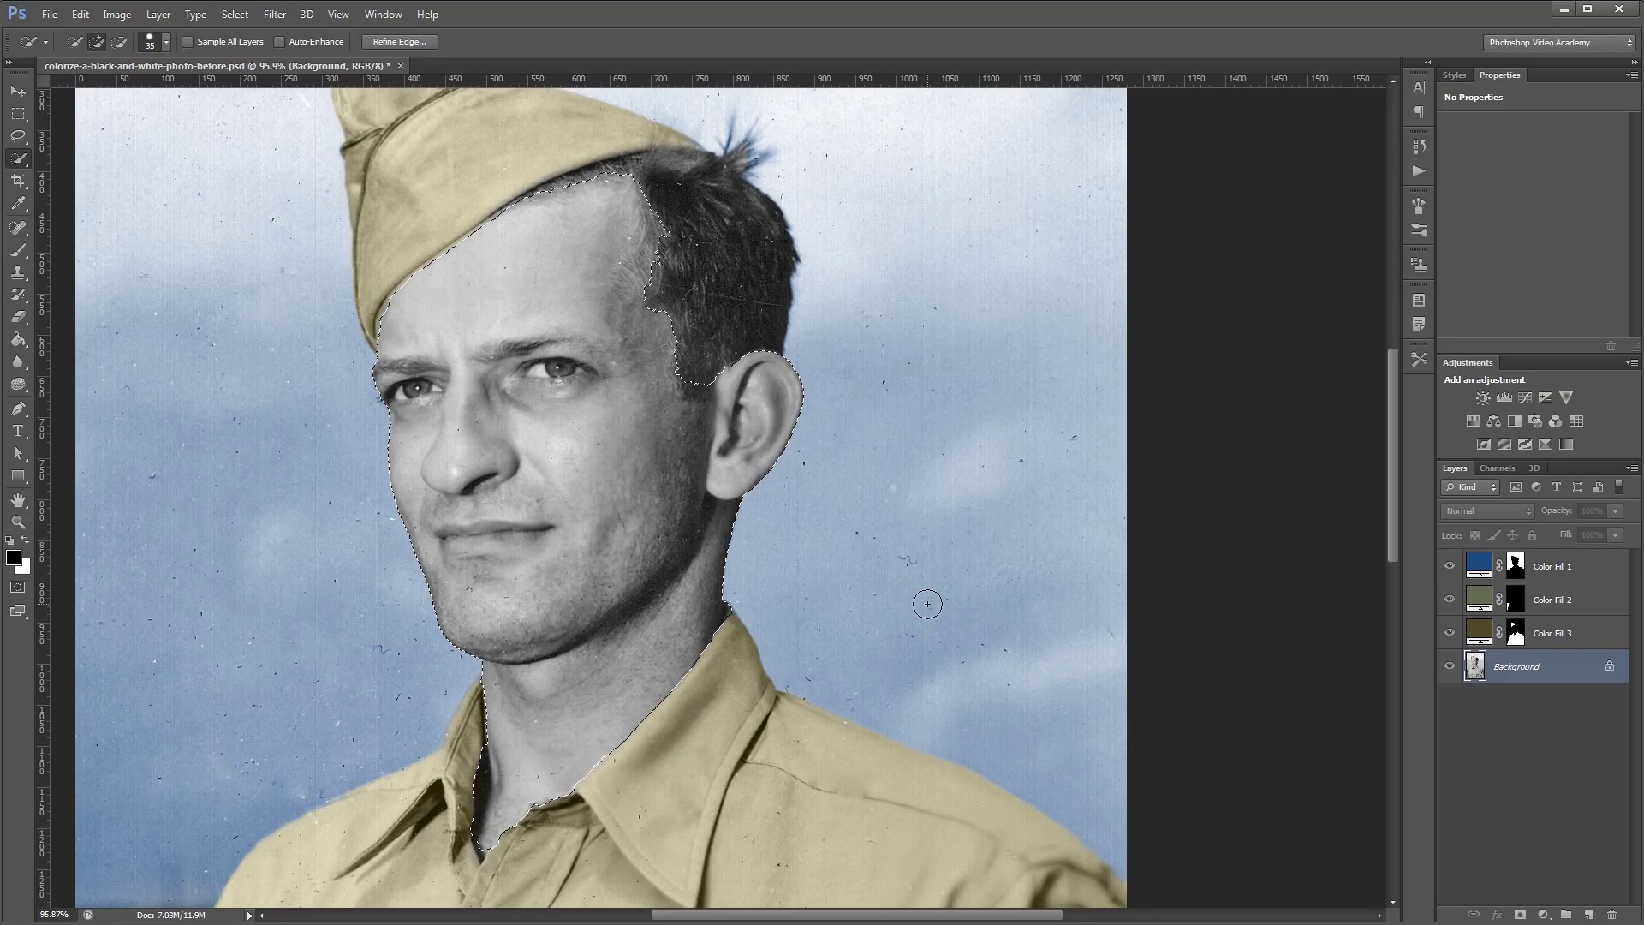
In Quick Mask mode, paint the eye nearer the ear out of the skin selection with a 10 px black brush
scroll(439, 339, "up", 3)
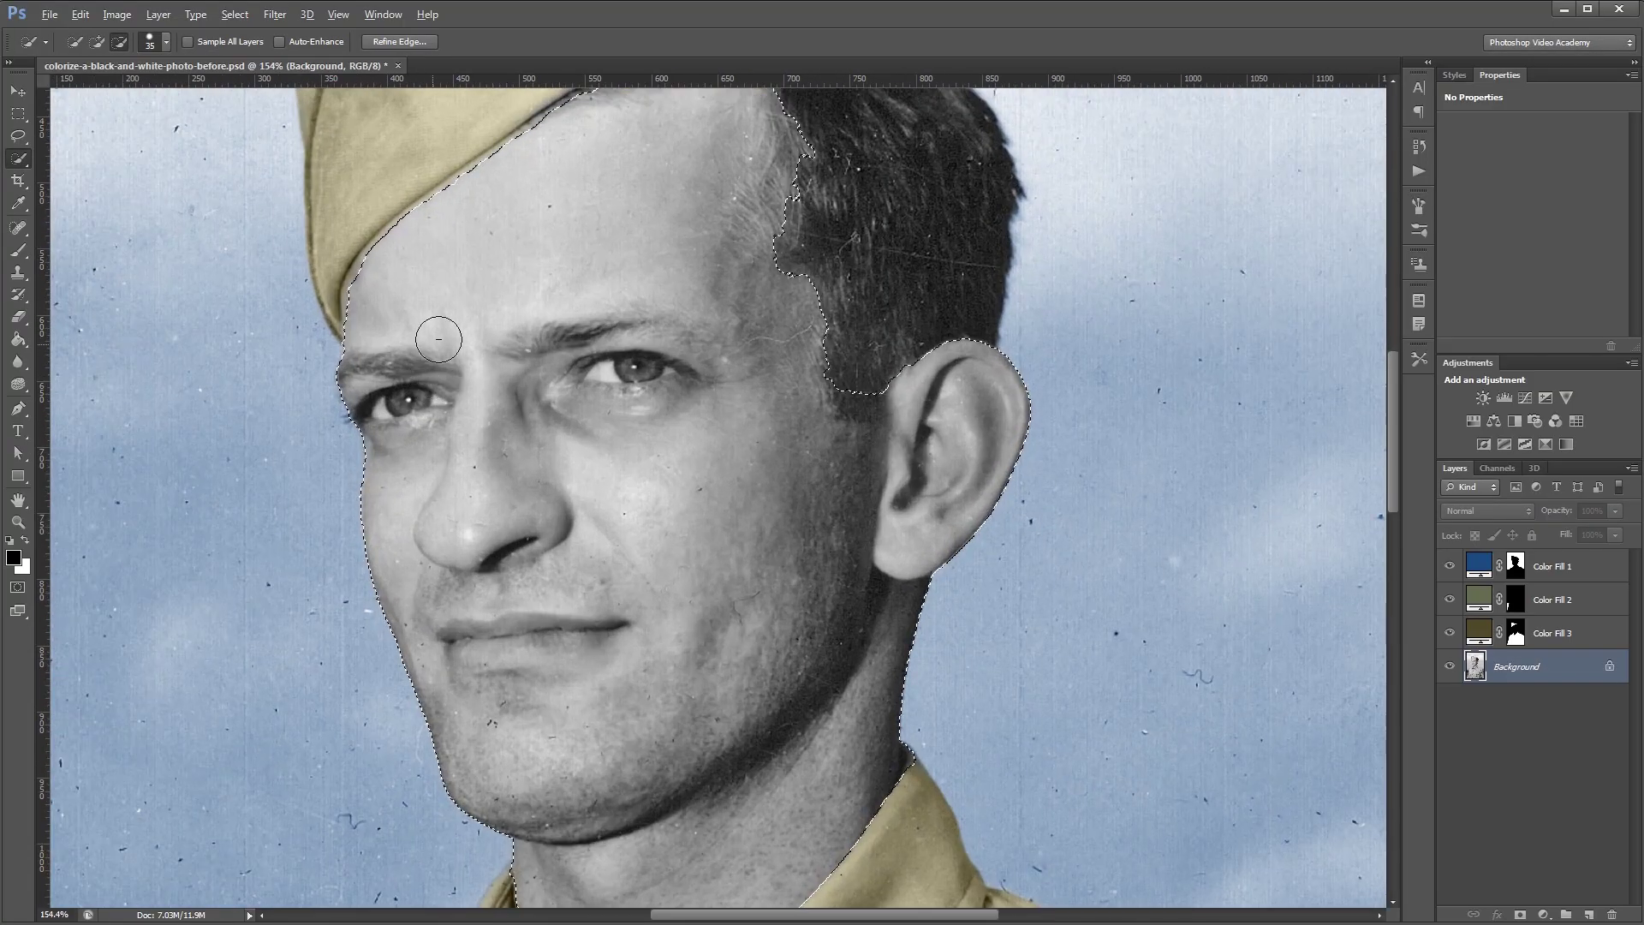
scroll(439, 339, "up", 2)
key("q")
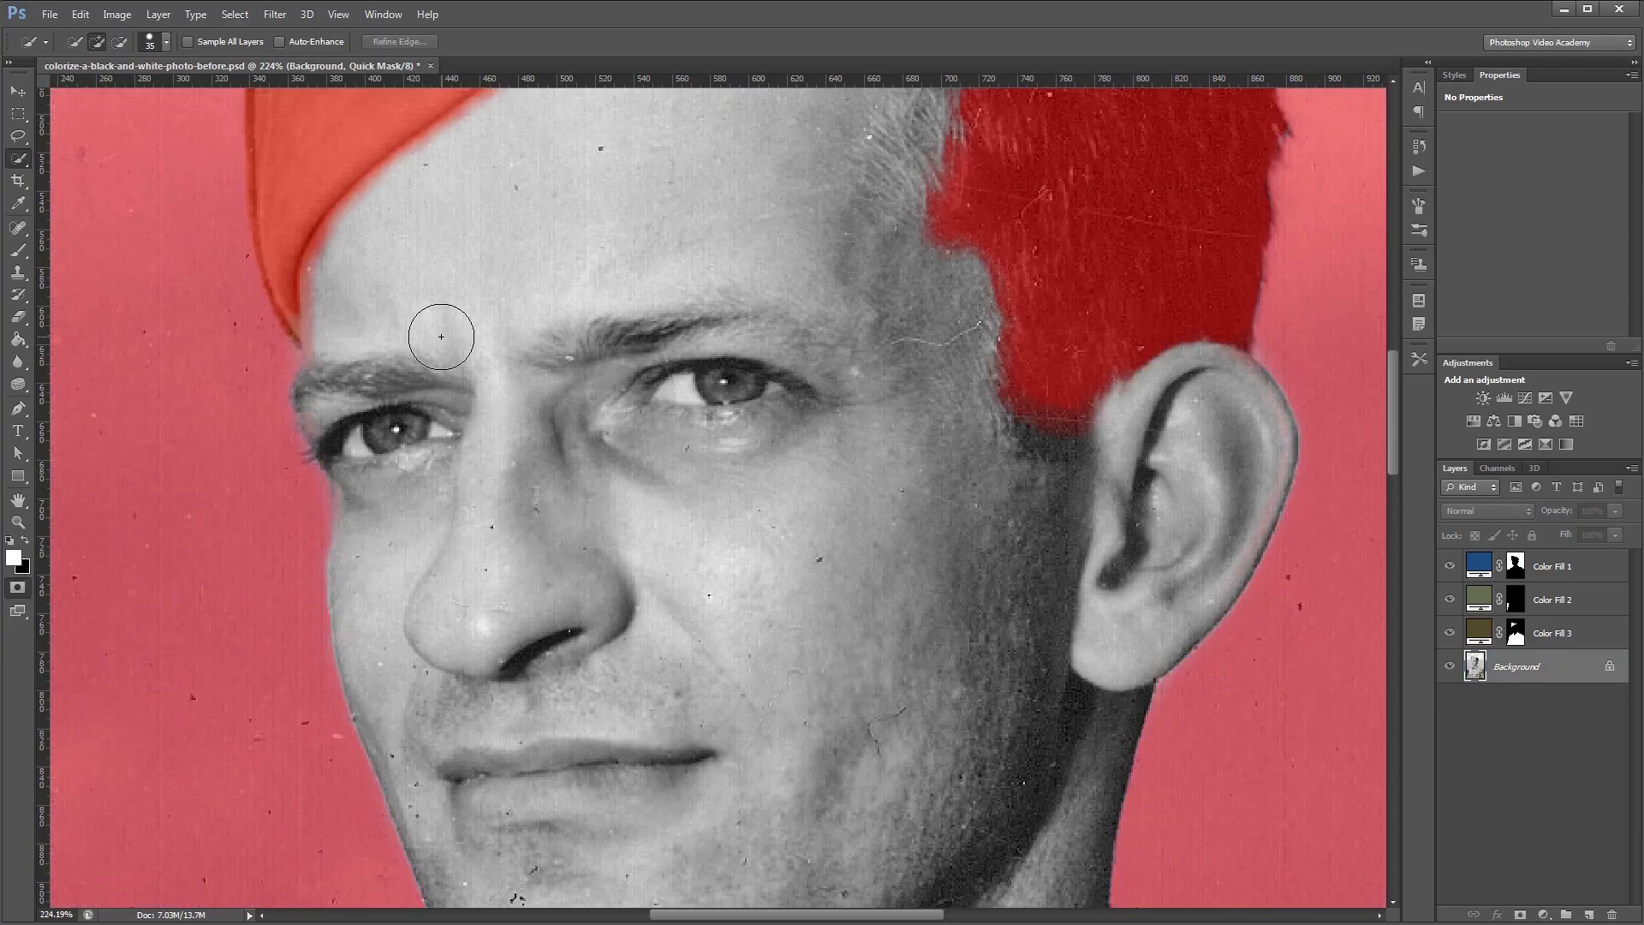
key("b")
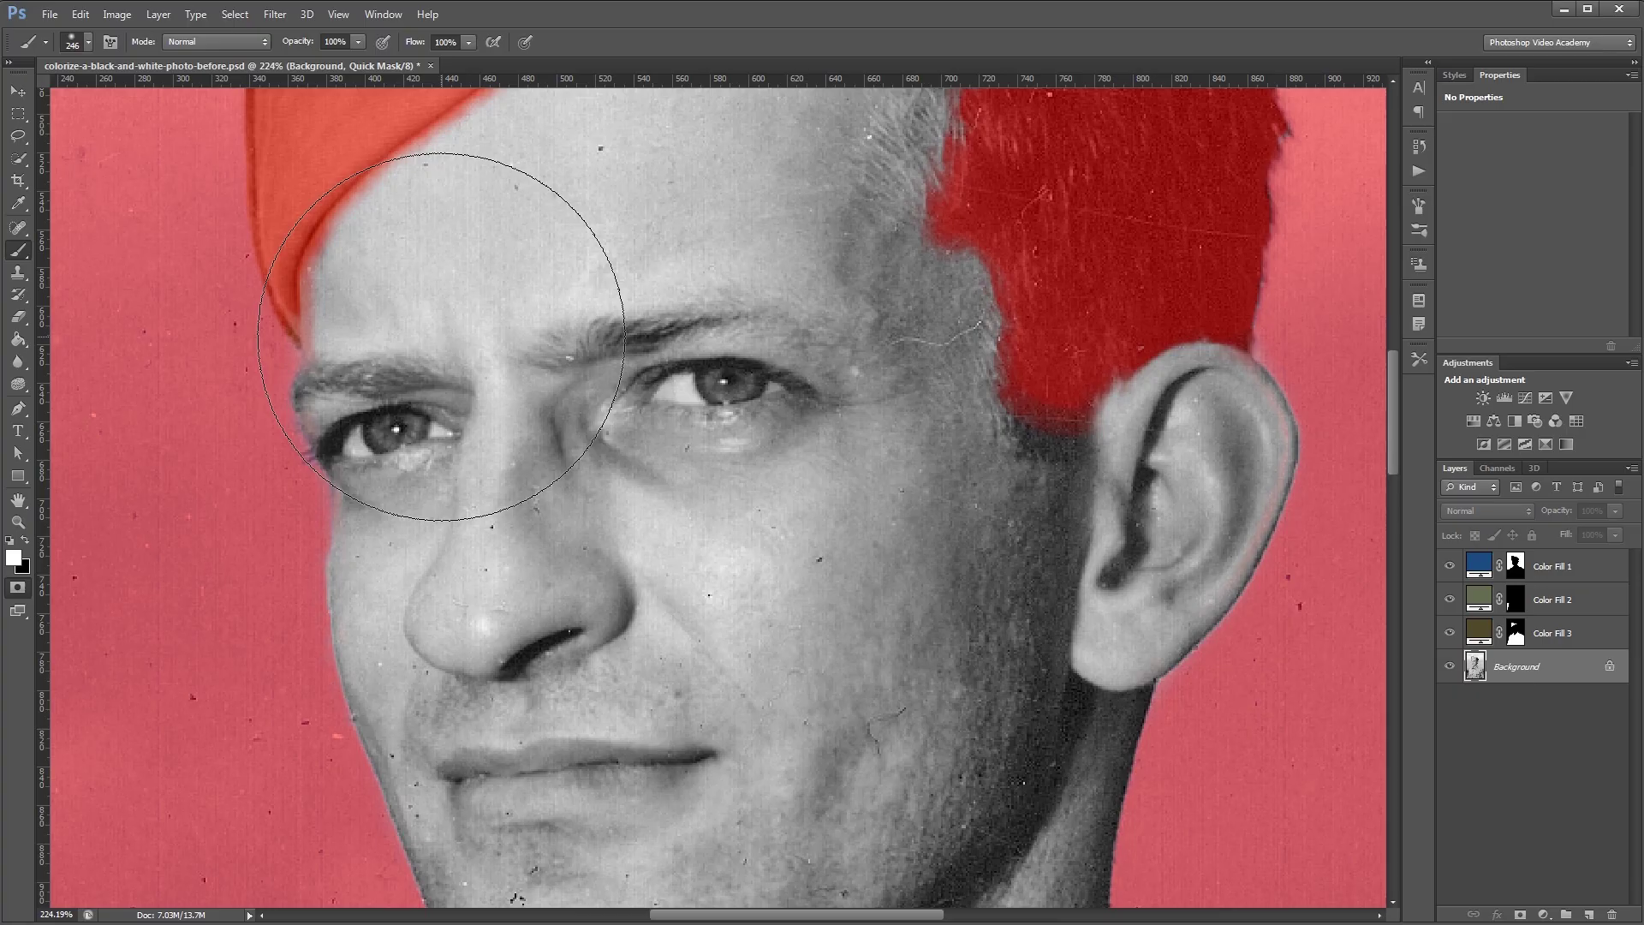
key("bracketleft")
key("bracketleft")
key("bracketleft")
key("bracketleft")
key("bracketleft")
key("bracketleft")
key("bracketleft")
key("bracketleft")
key("bracketleft")
key("bracketleft")
key("bracketleft")
key("bracketleft")
key("bracketleft")
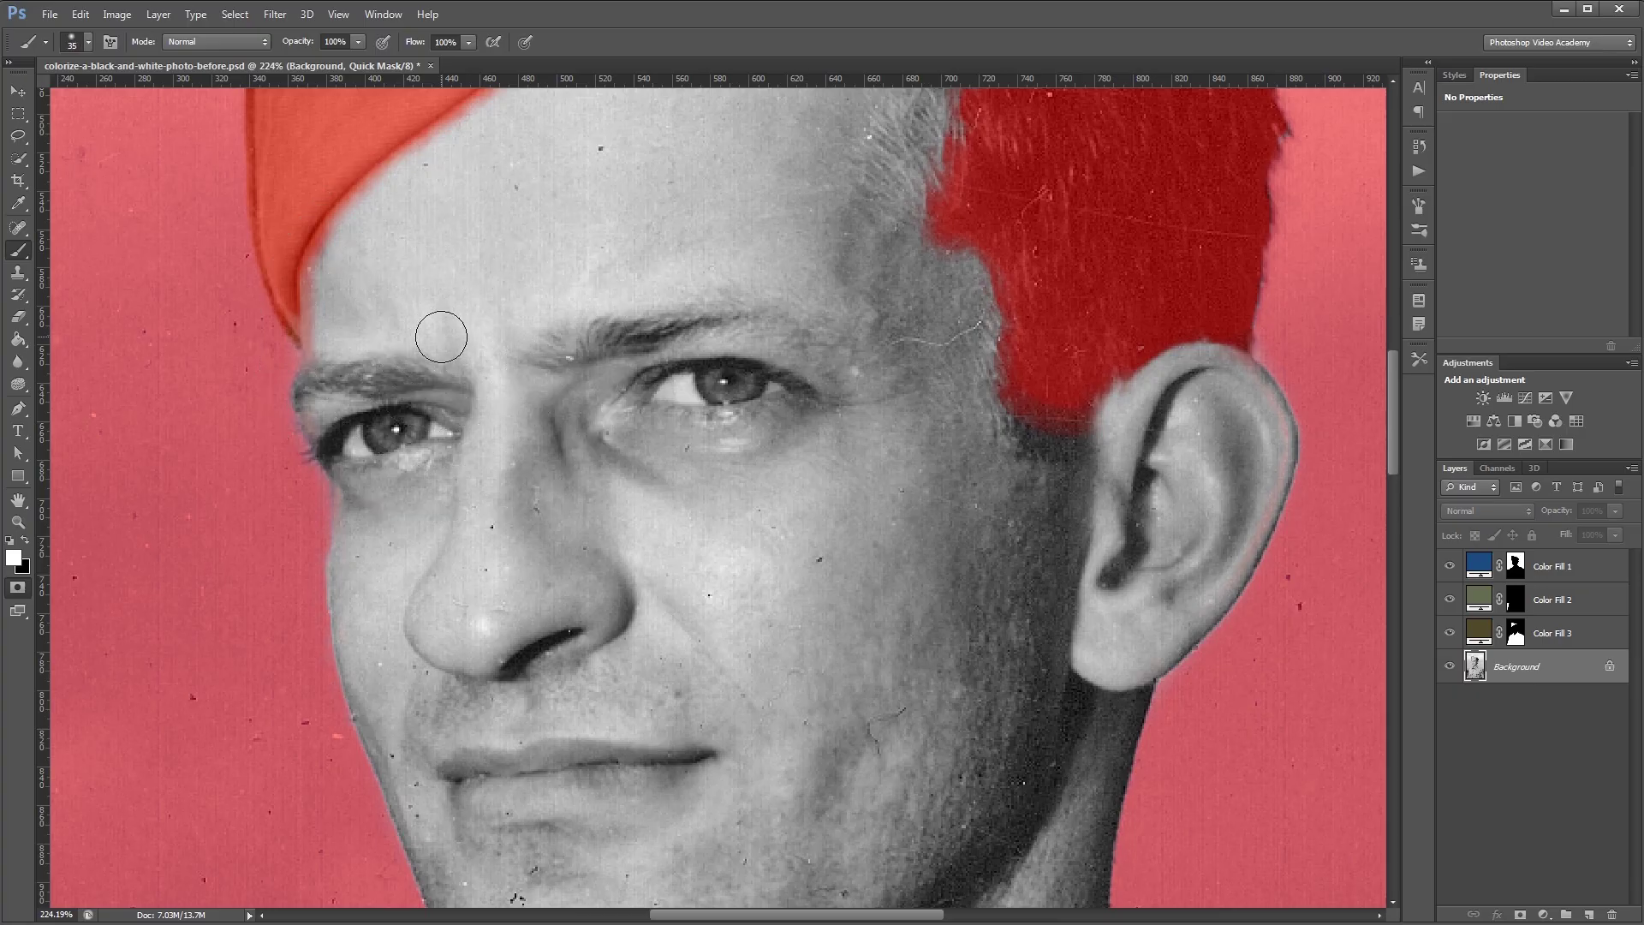
key("x")
scroll(677, 342, "up", 5)
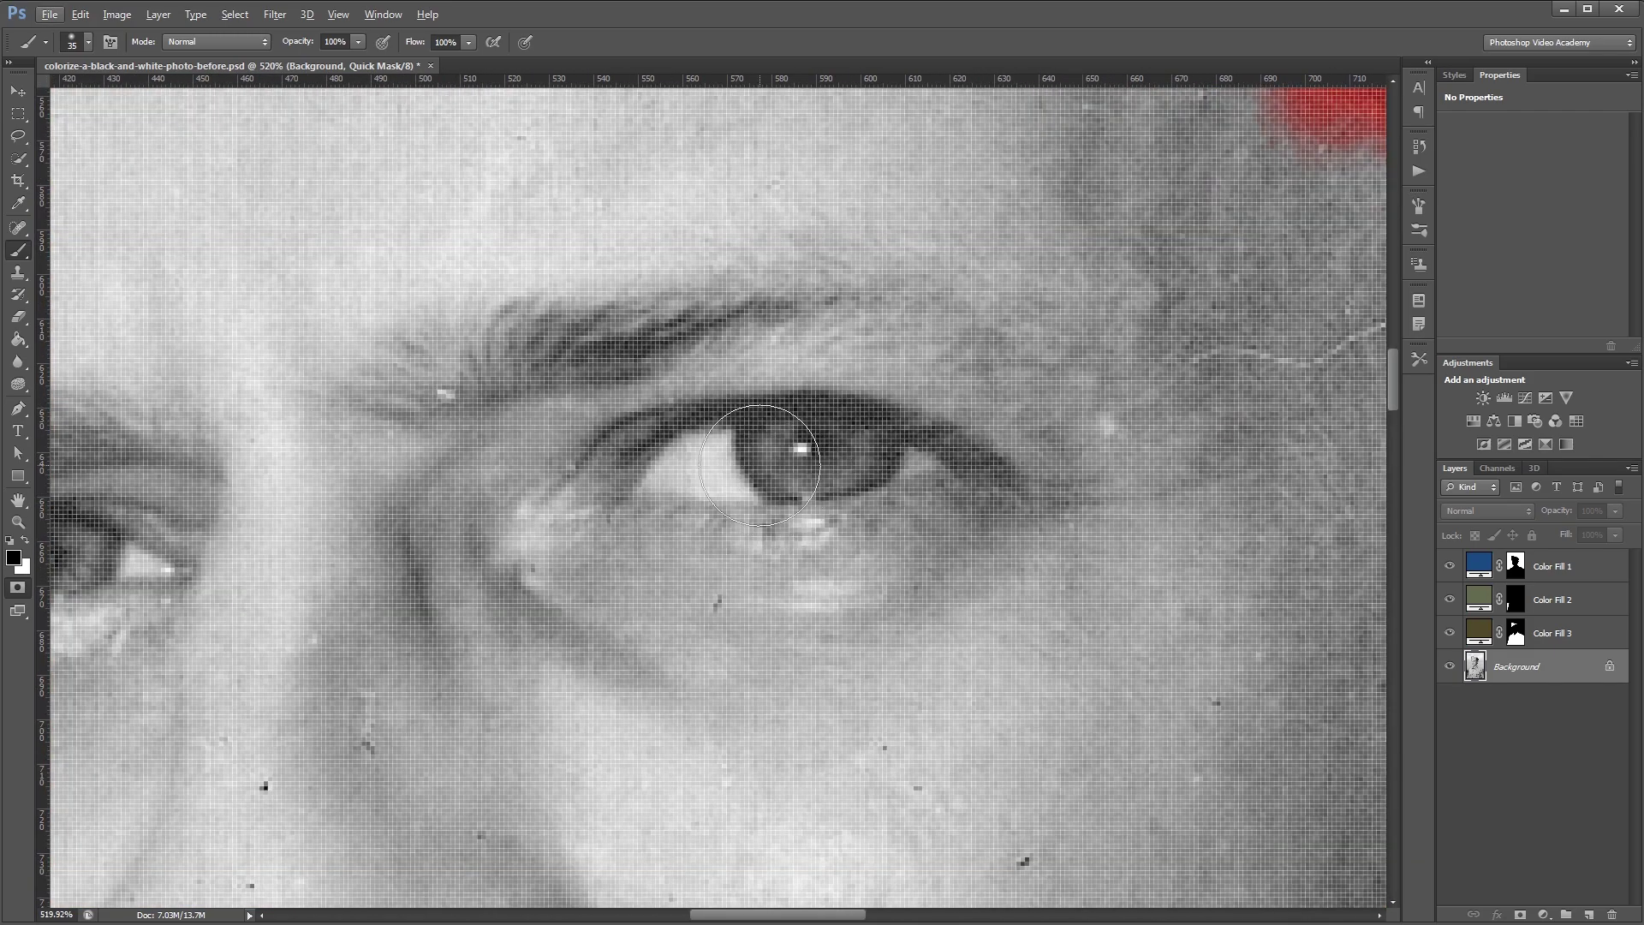
scroll(762, 468, "down", 1)
key("bracketleft")
key("bracketleft")
key("bracketleft")
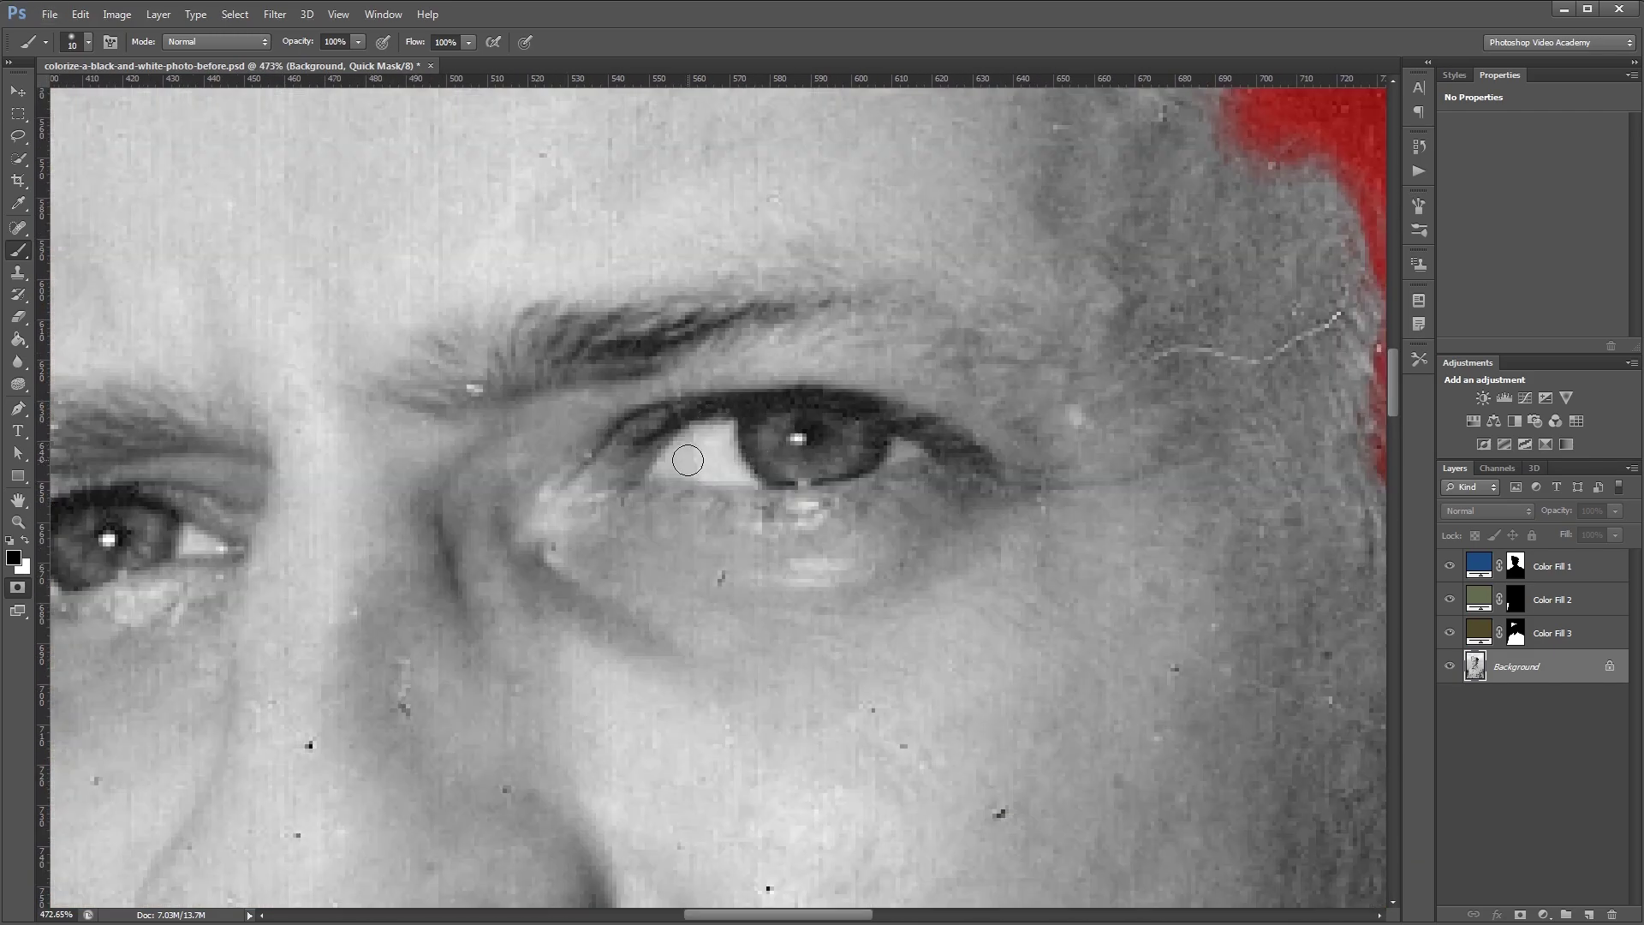
mouse_move(677, 463)
left_mouse_down()
mouse_move(752, 419)
mouse_move(788, 467)
mouse_move(891, 453)
mouse_move(822, 471)
mouse_move(1057, 434)
left_mouse_up()
Paint the other eye out of the skin selection and leave Quick Mask mode
left_click(457, 517)
mouse_move(457, 517)
left_mouse_down()
mouse_move(377, 494)
mouse_move(250, 548)
mouse_move(382, 522)
mouse_move(243, 550)
mouse_move(290, 509)
mouse_move(379, 496)
mouse_move(386, 521)
mouse_move(302, 546)
left_mouse_up()
scroll(301, 546, "down", 3)
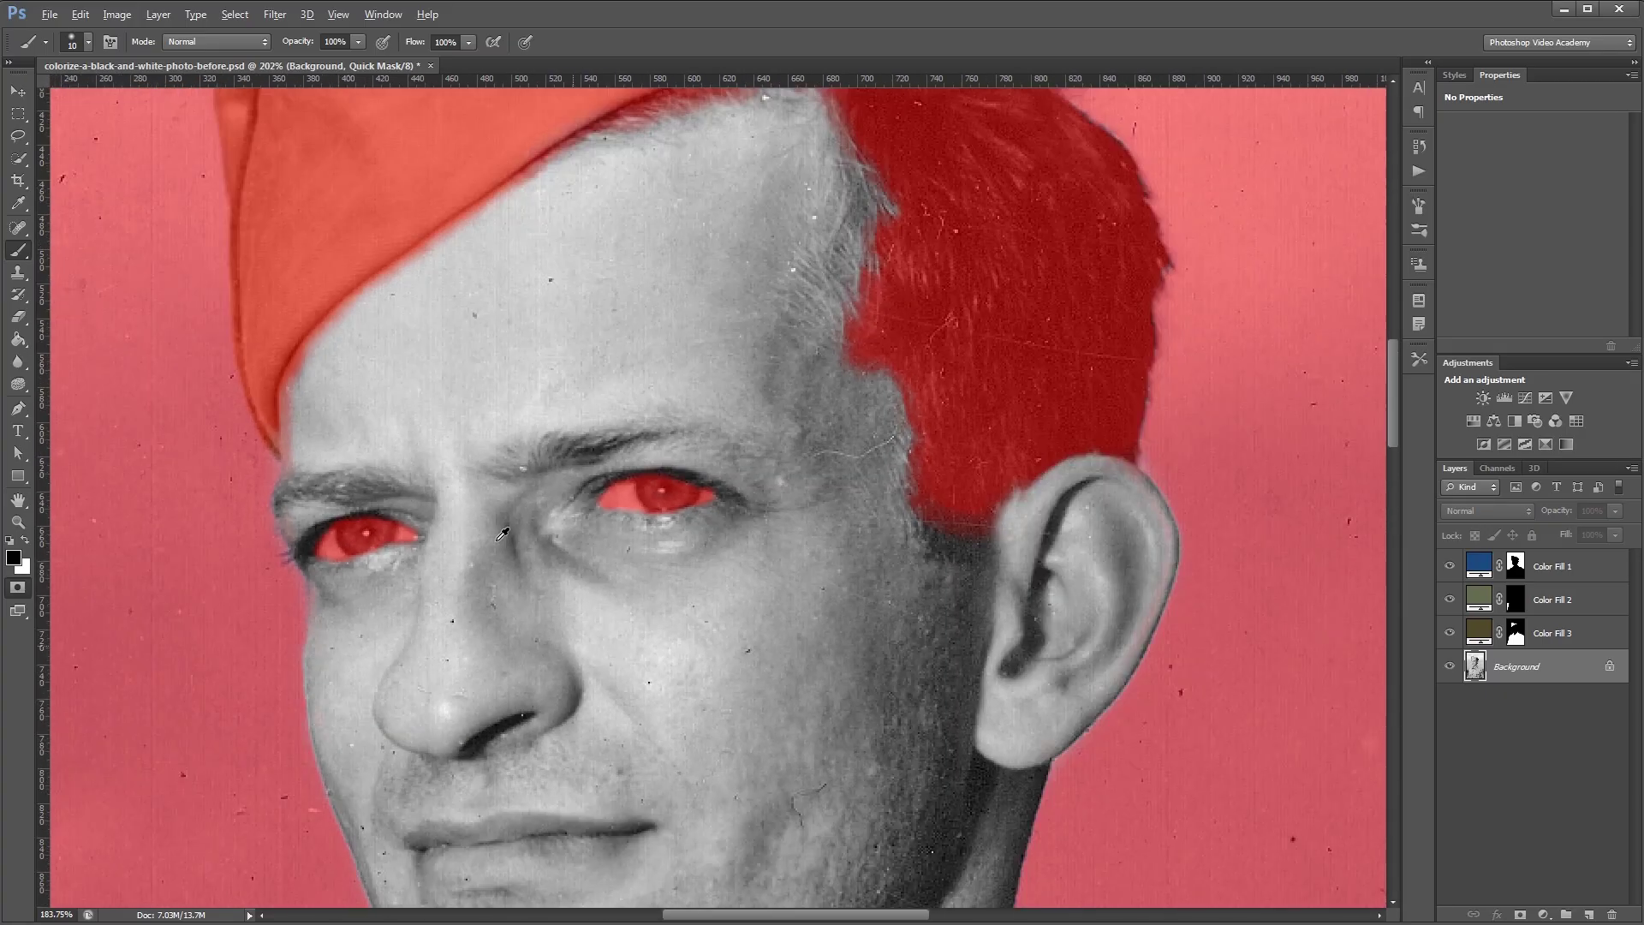
scroll(503, 533, "down", 2)
key("q")
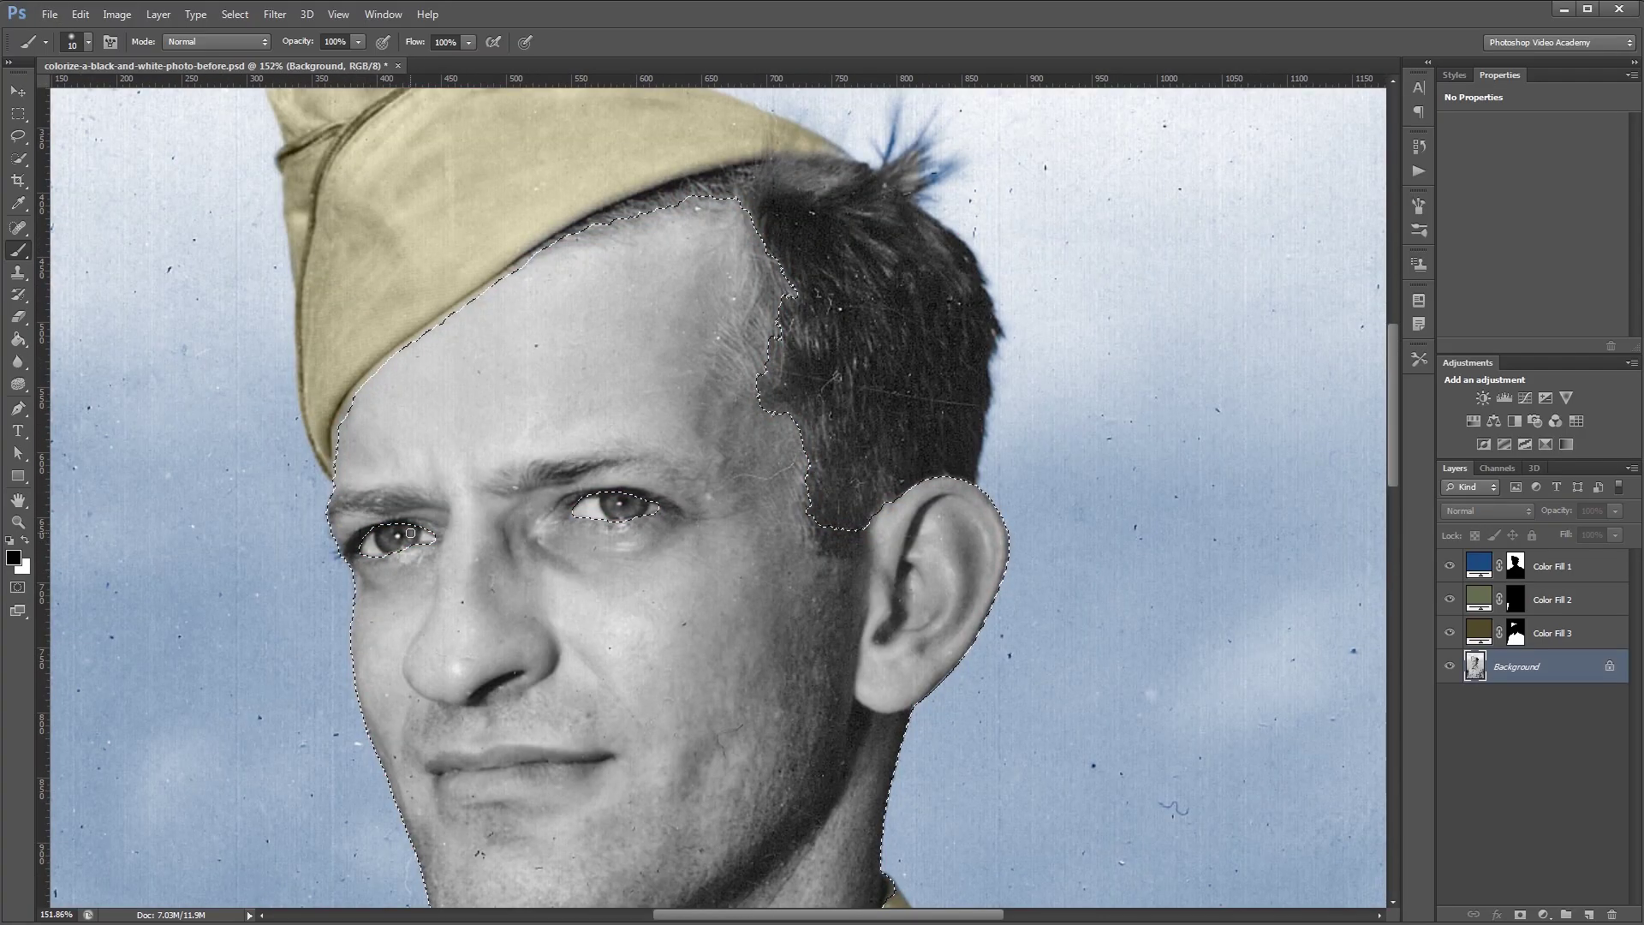
scroll(561, 441, "down", 2)
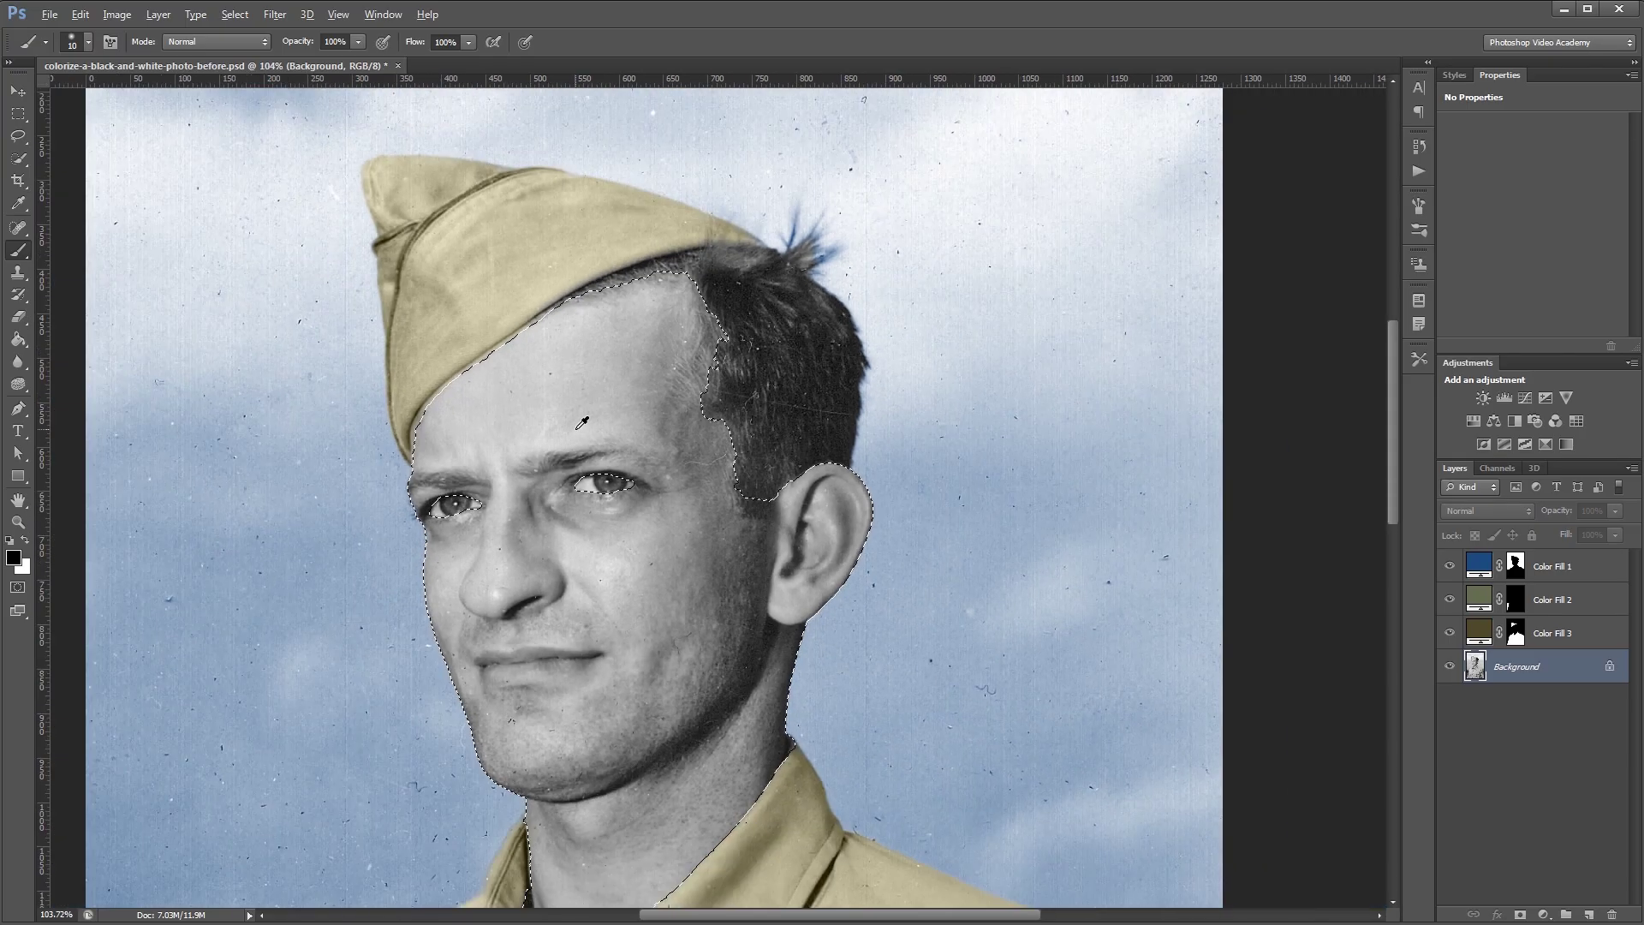
Add a pale pink Solid Color fill layer for the selected face and neck
left_click(1543, 913)
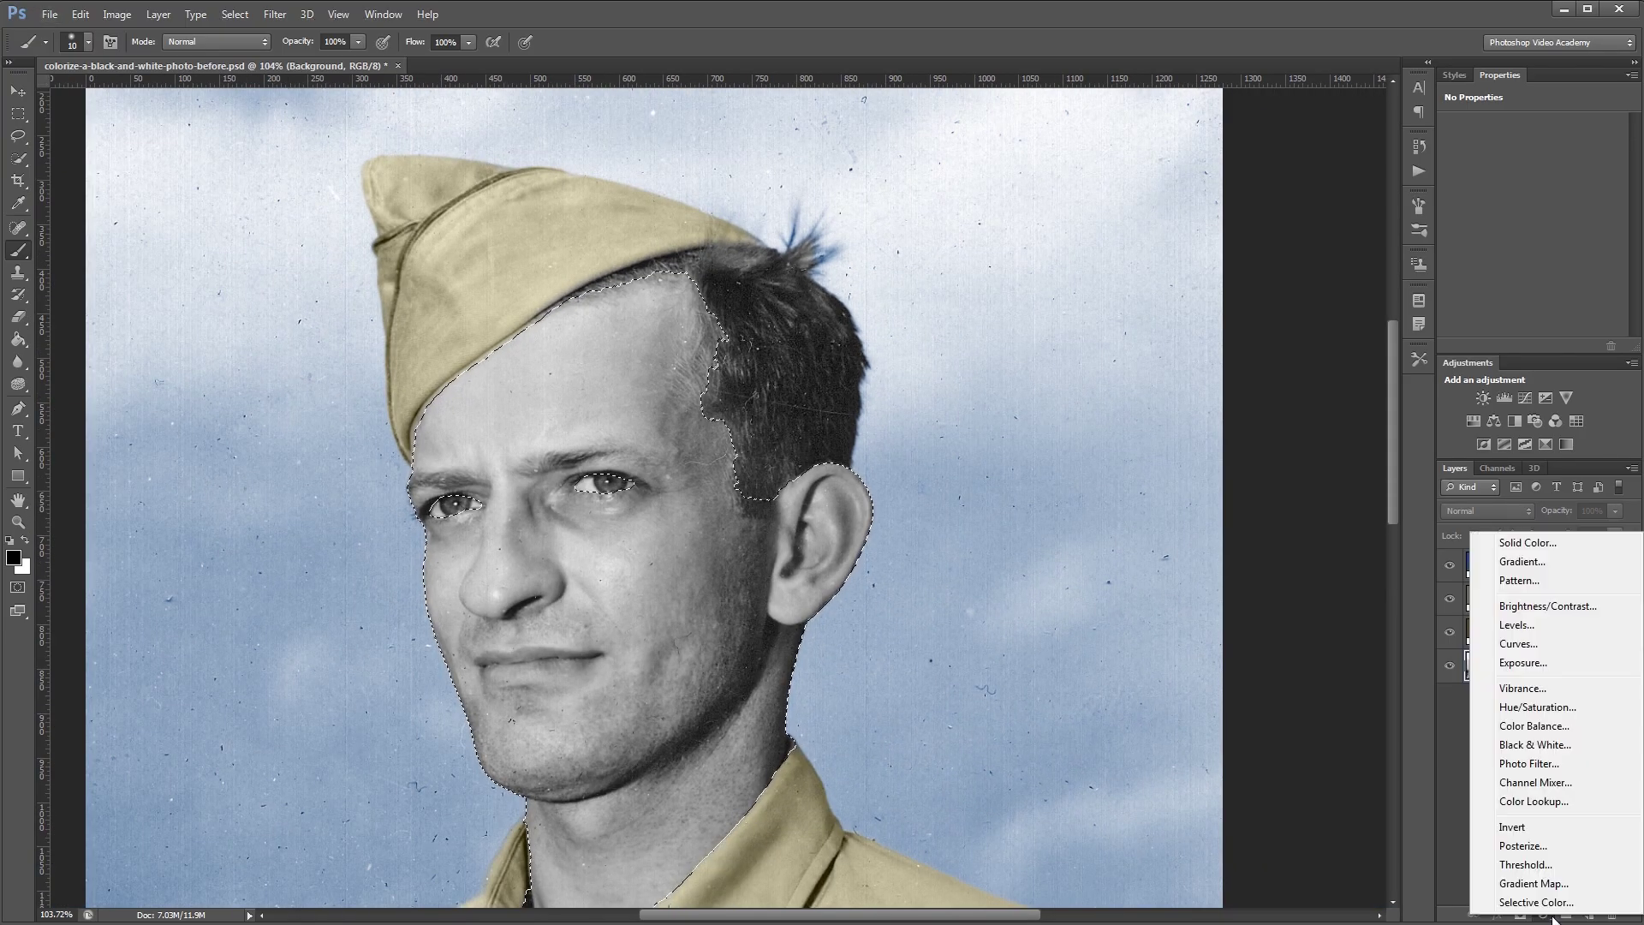
left_click(1525, 543)
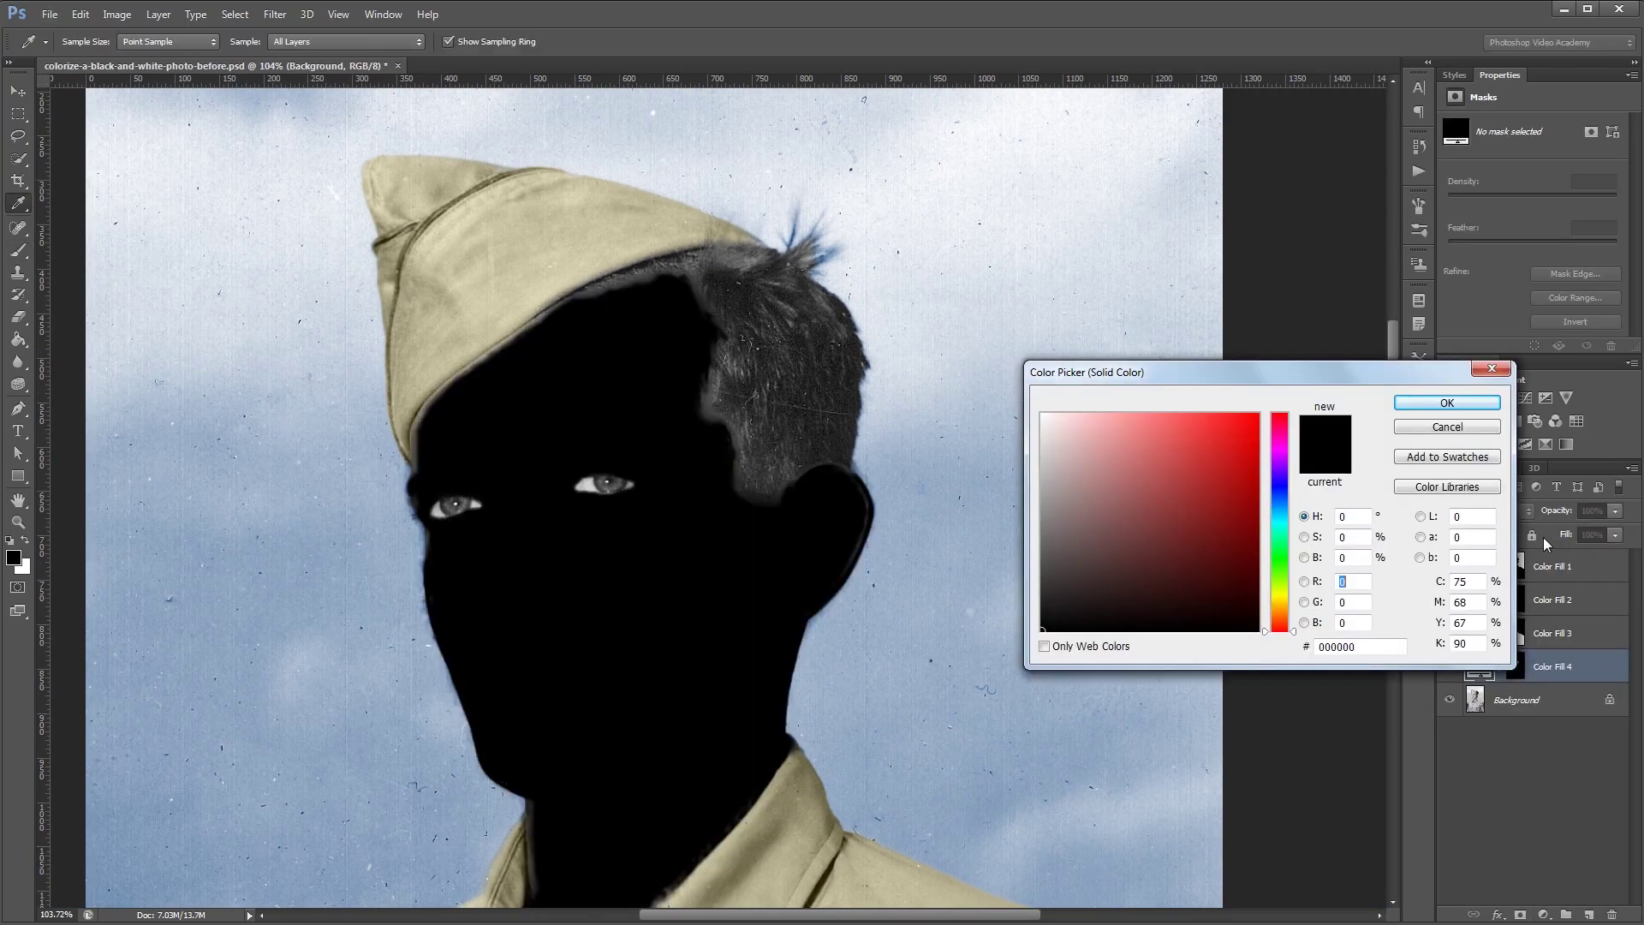
left_click(1294, 611)
mouse_move(1222, 580)
left_mouse_down()
mouse_move(1088, 479)
mouse_move(1076, 451)
left_mouse_up()
left_click_drag(1292, 615, 1292, 626)
key("Return")
key("b")
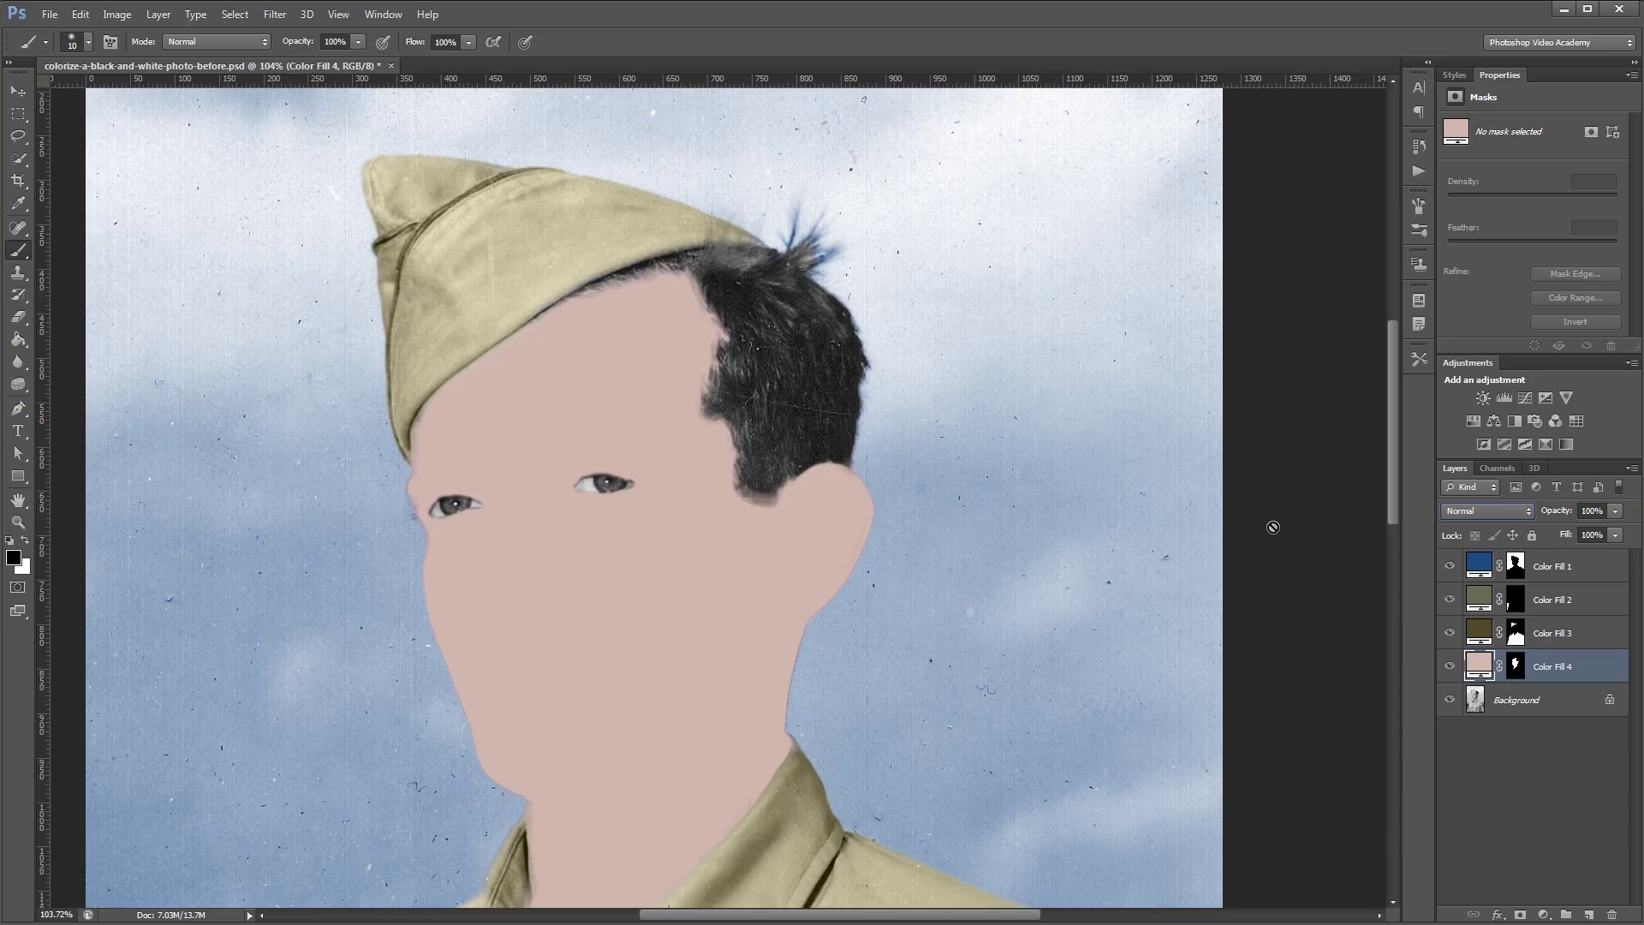
Set the skin fill's blend mode to Color and deselect the layer to view the portrait
left_click(1458, 519)
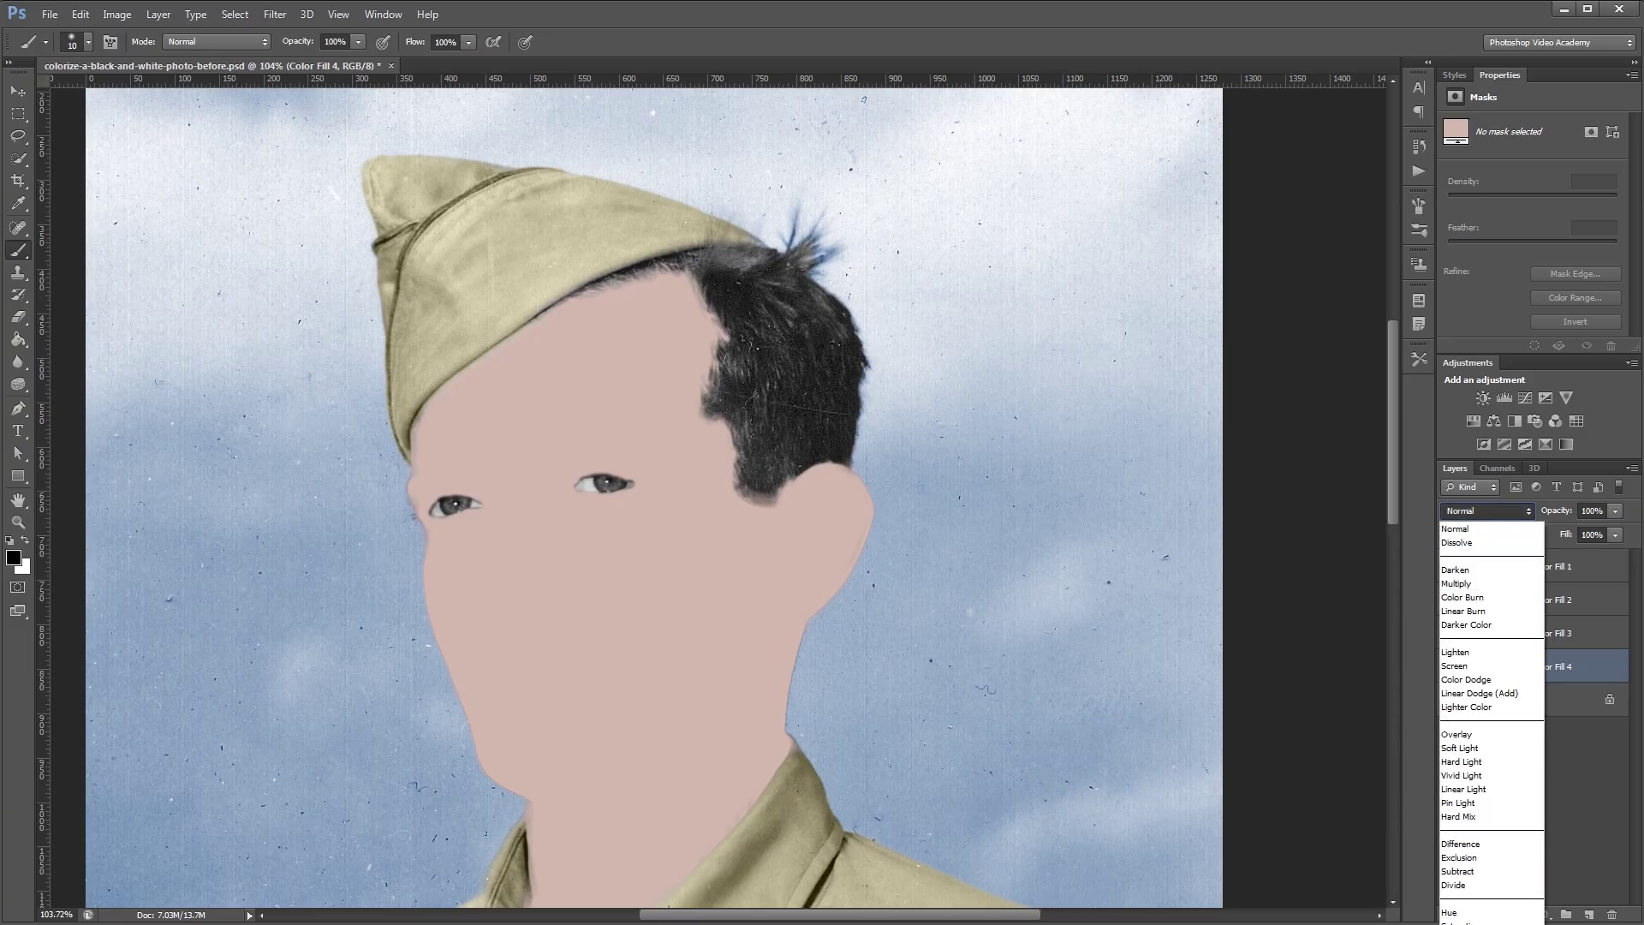
left_click(1467, 879)
key("v")
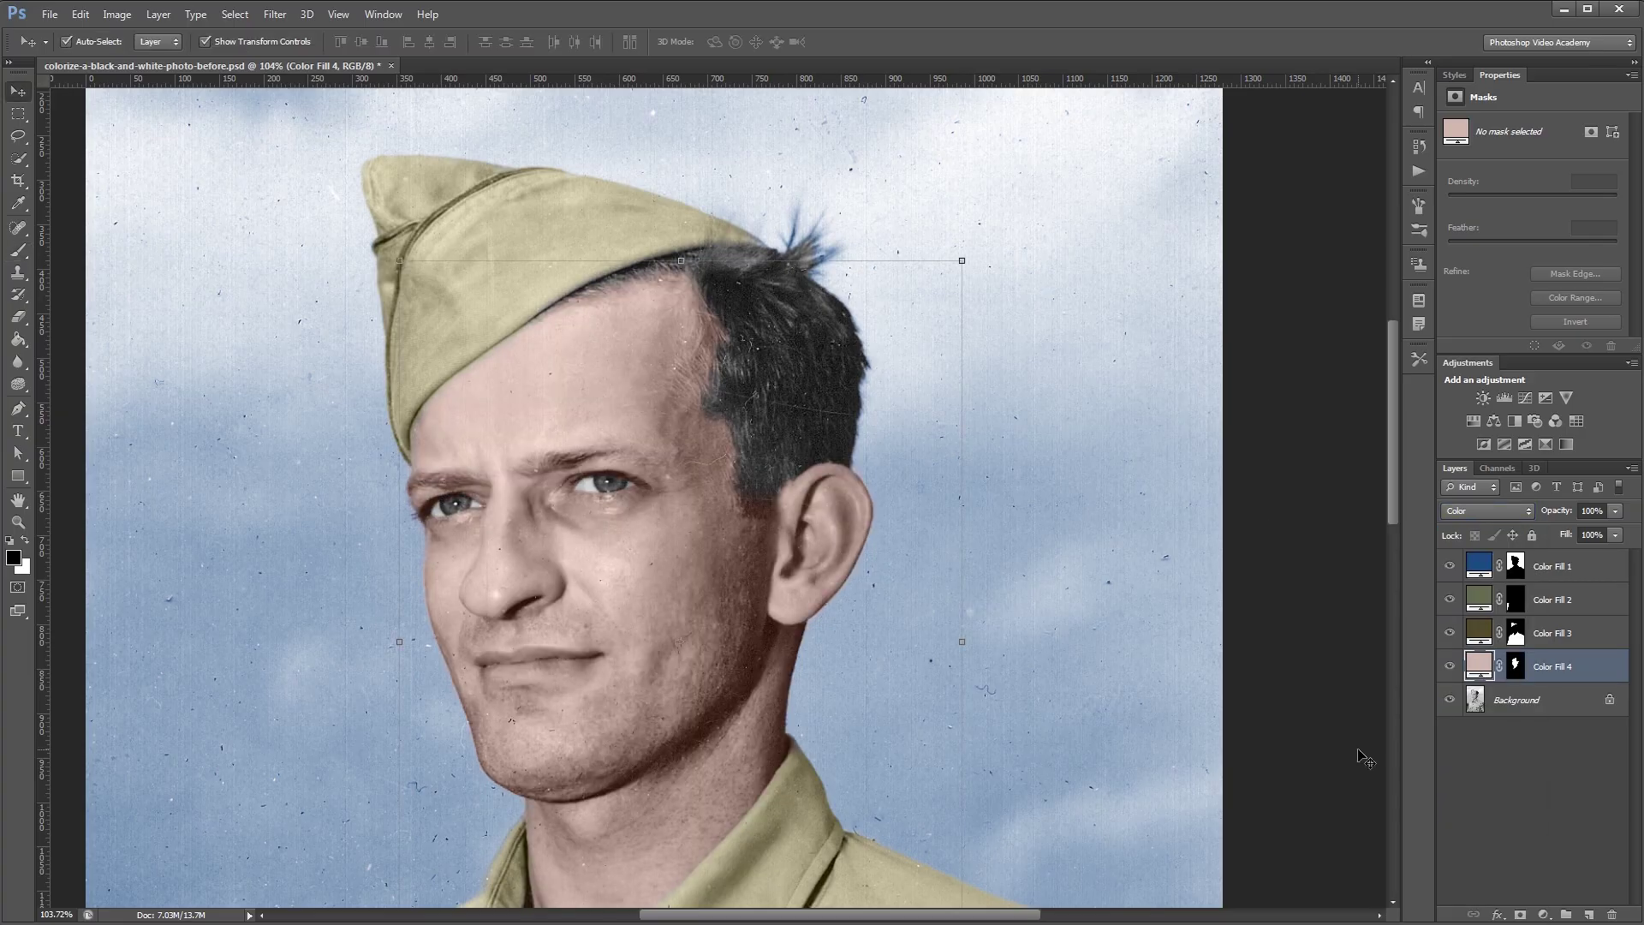
left_click(1358, 750)
key("ctrl+0")
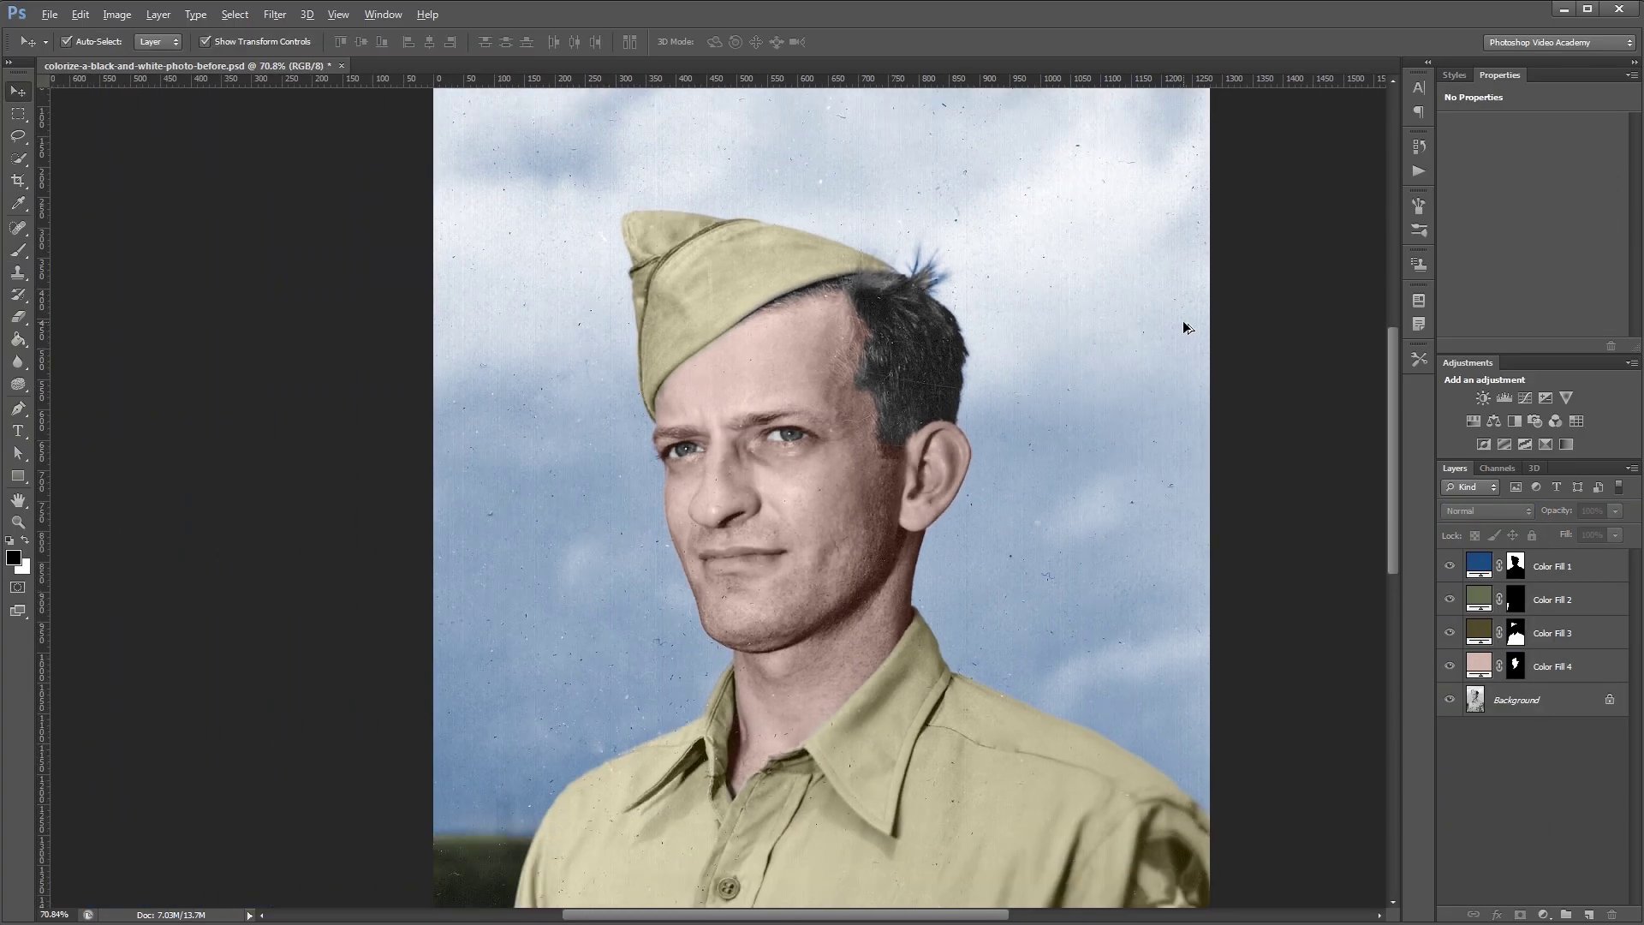
Shift the skin fill's color to a slightly warmer, more saturated pale peach
double_click(1488, 661)
left_click_drag(1293, 618, 1294, 620)
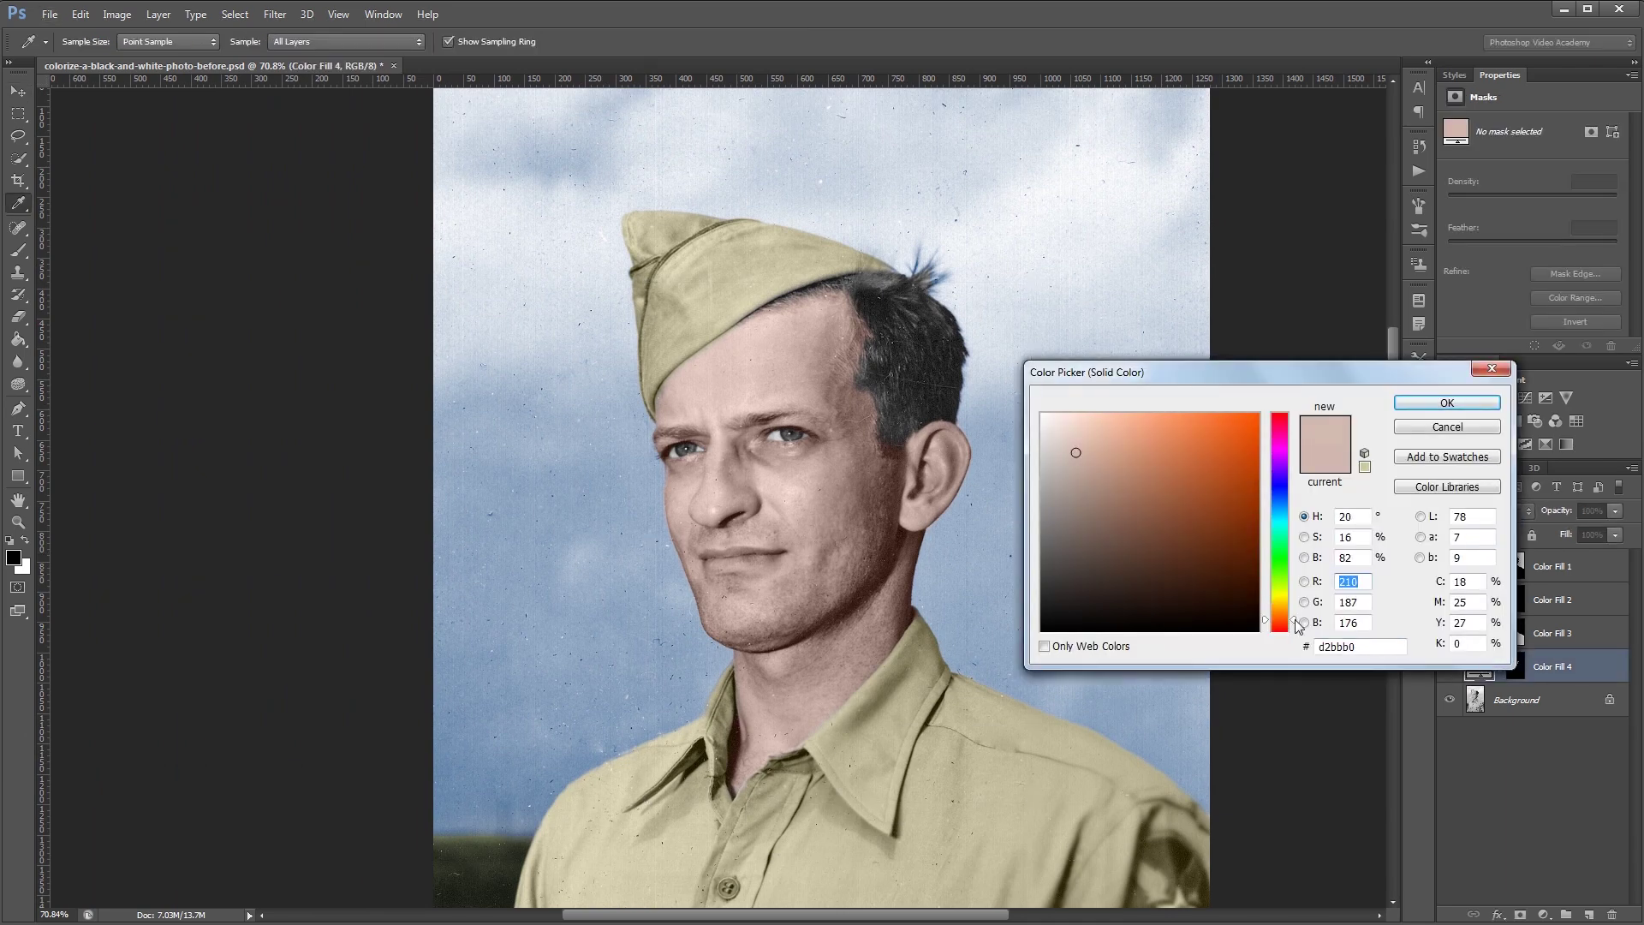
left_click(1085, 449)
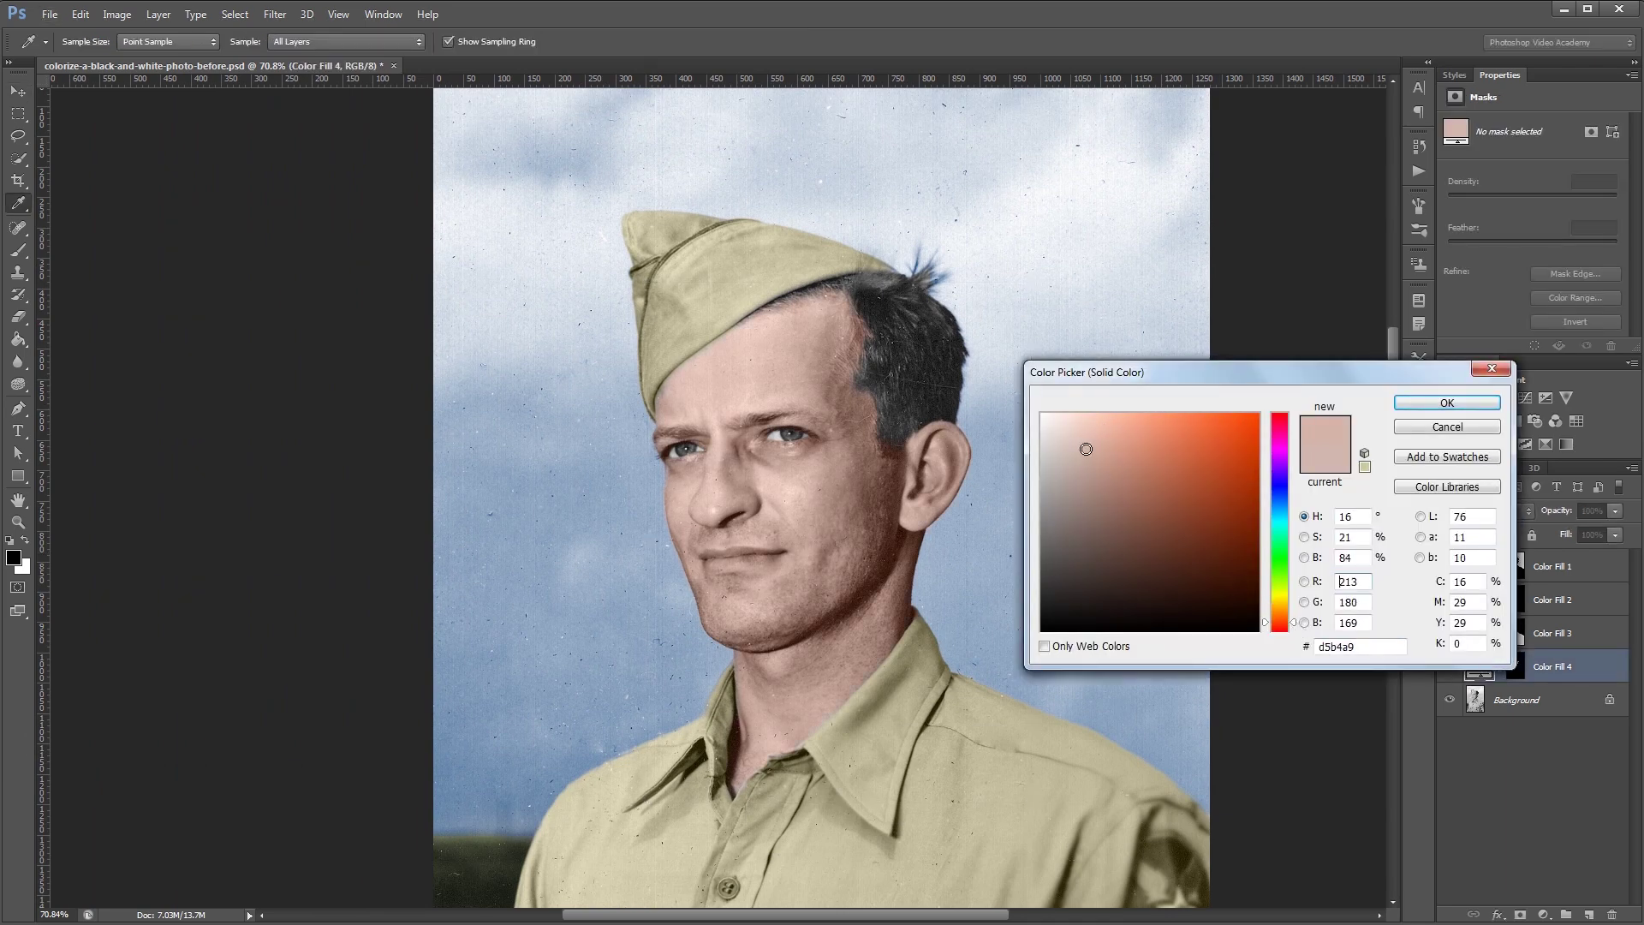
left_click(1292, 619)
left_click(1446, 403)
key("v")
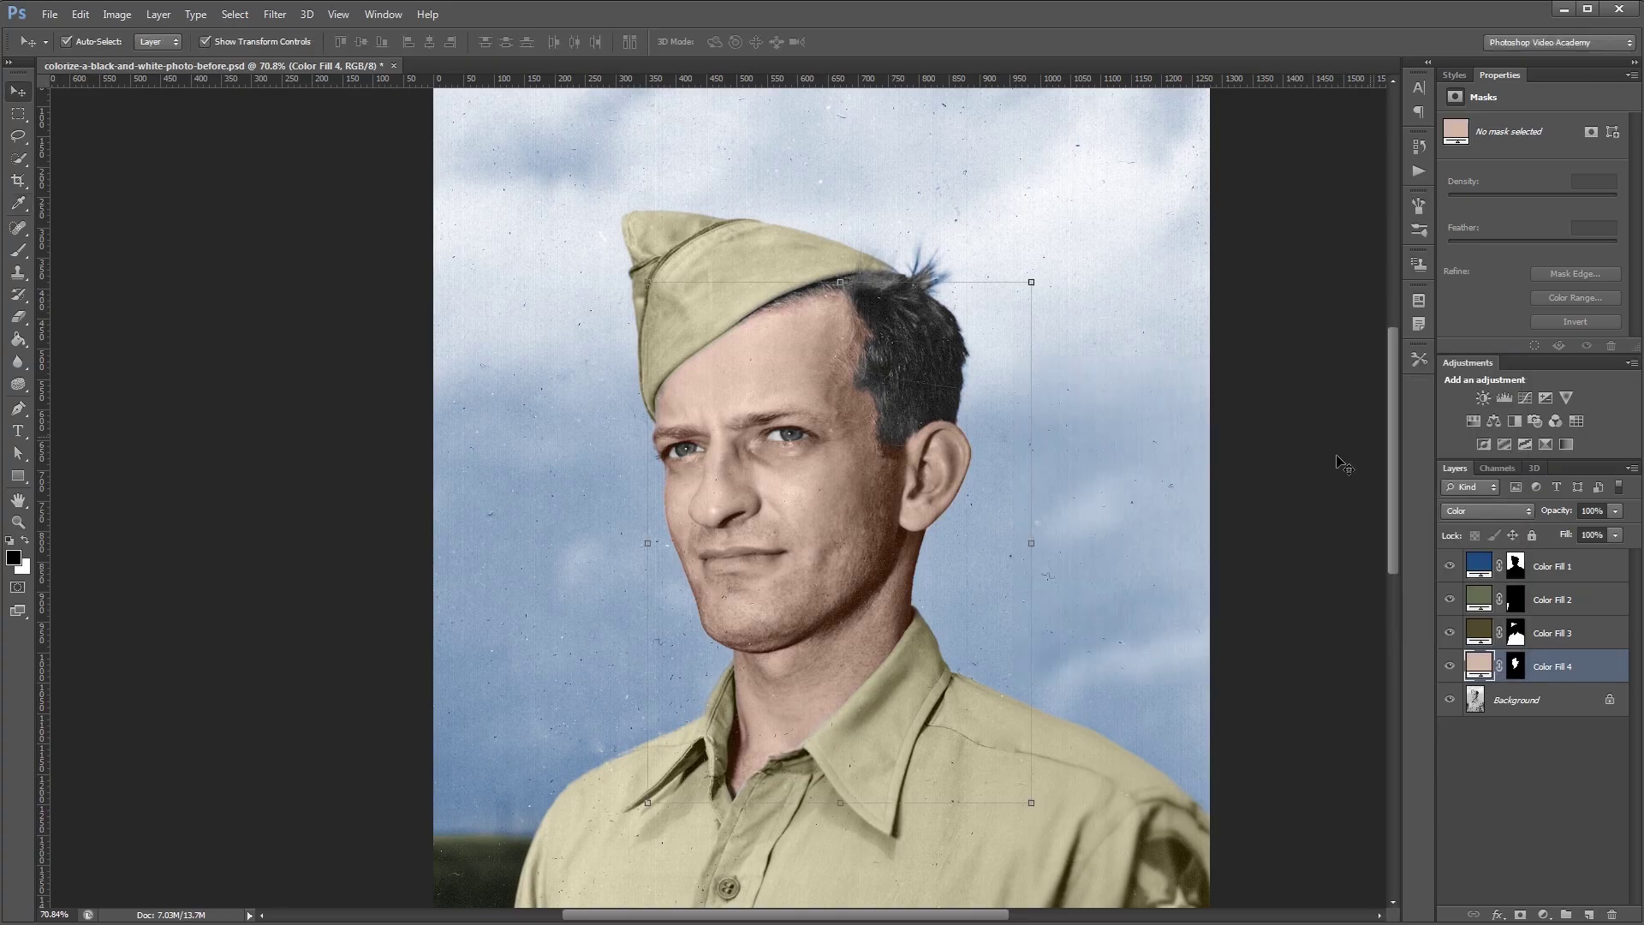
Add a bright blue Solid Color fill layer (#2dabda) above the skin fill and invert its mask to black
scroll(709, 416, "up", 5)
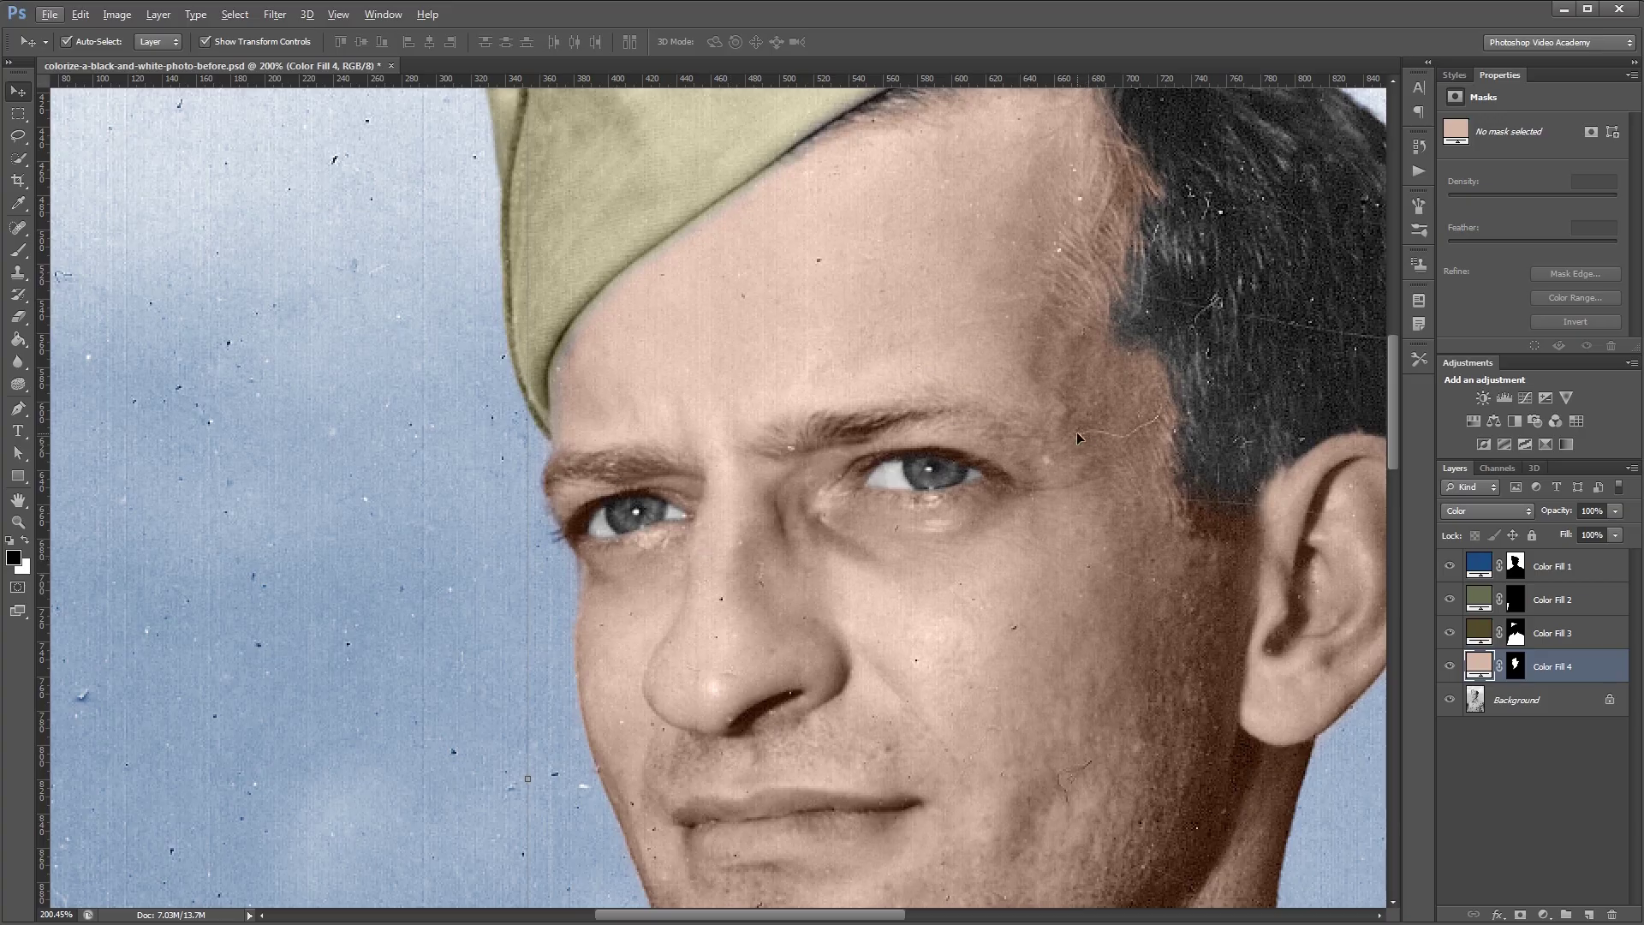
left_click(1542, 915)
left_click(1508, 543)
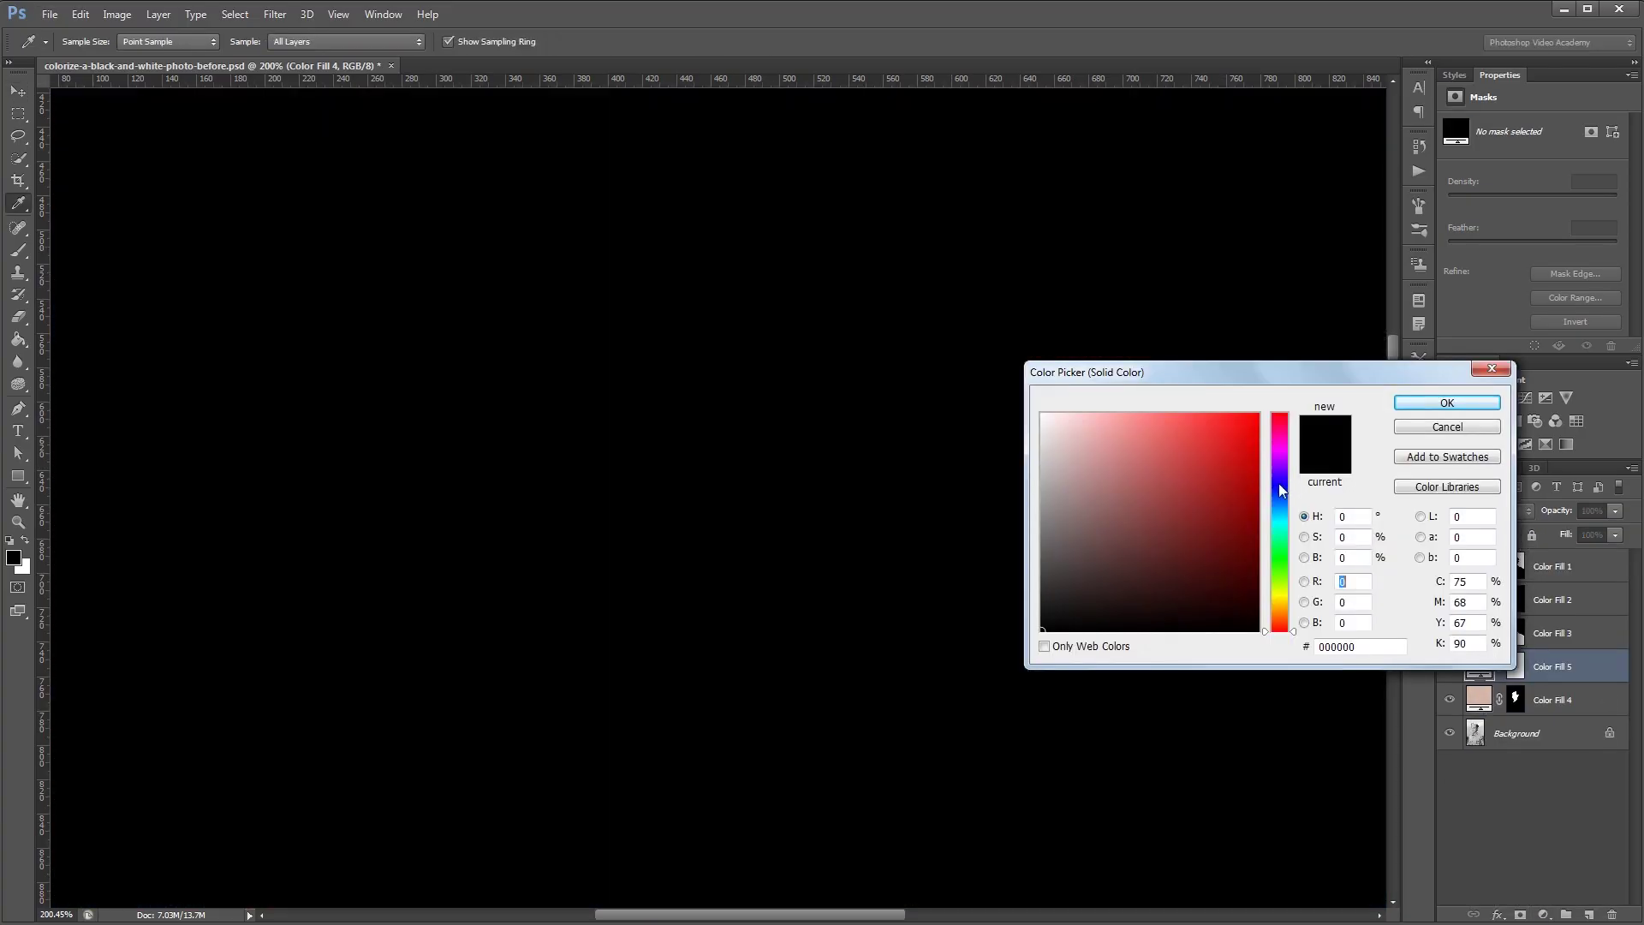
left_click_drag(1295, 511, 1295, 512)
left_click(1213, 444)
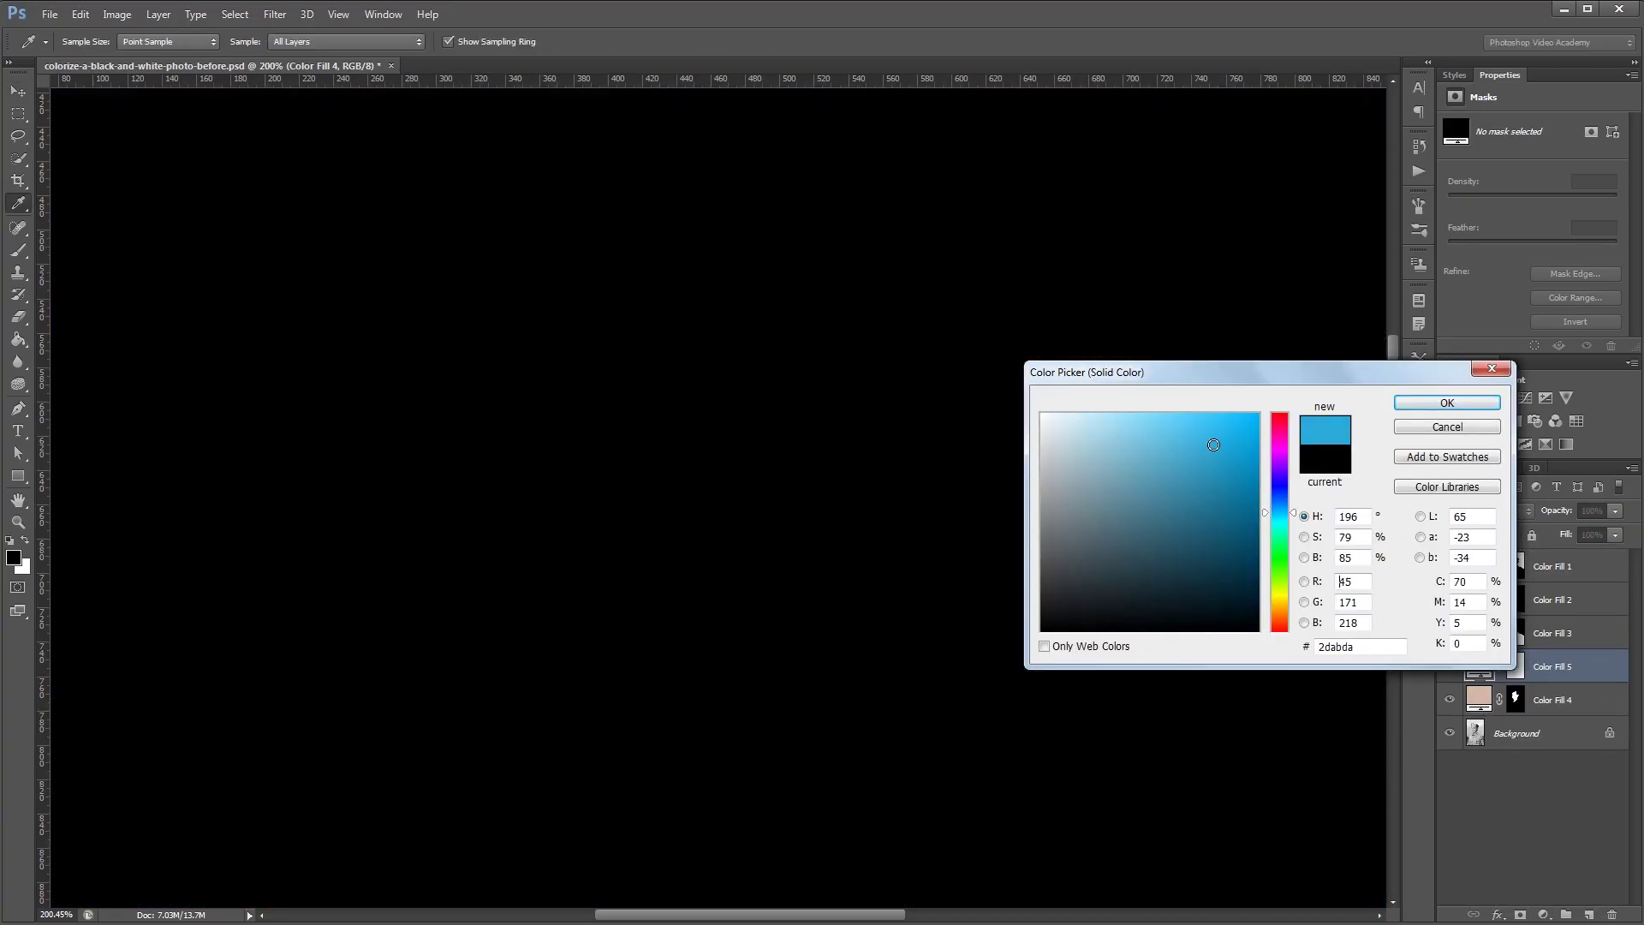
left_click(1448, 404)
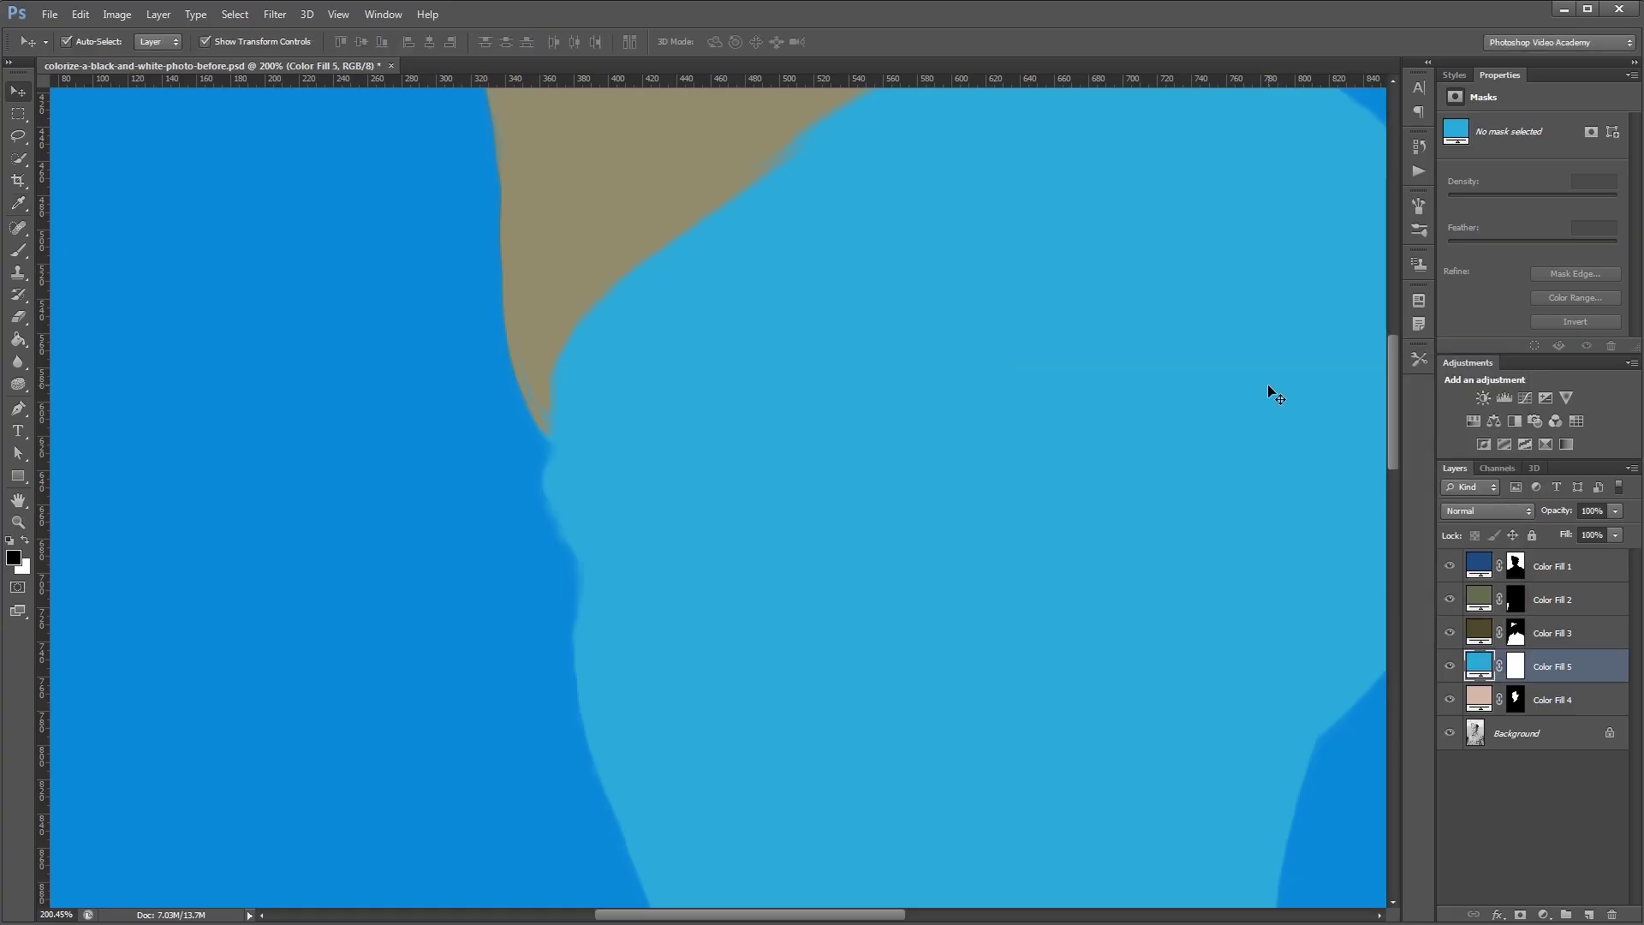
left_click(1513, 668)
key("ctrl+i")
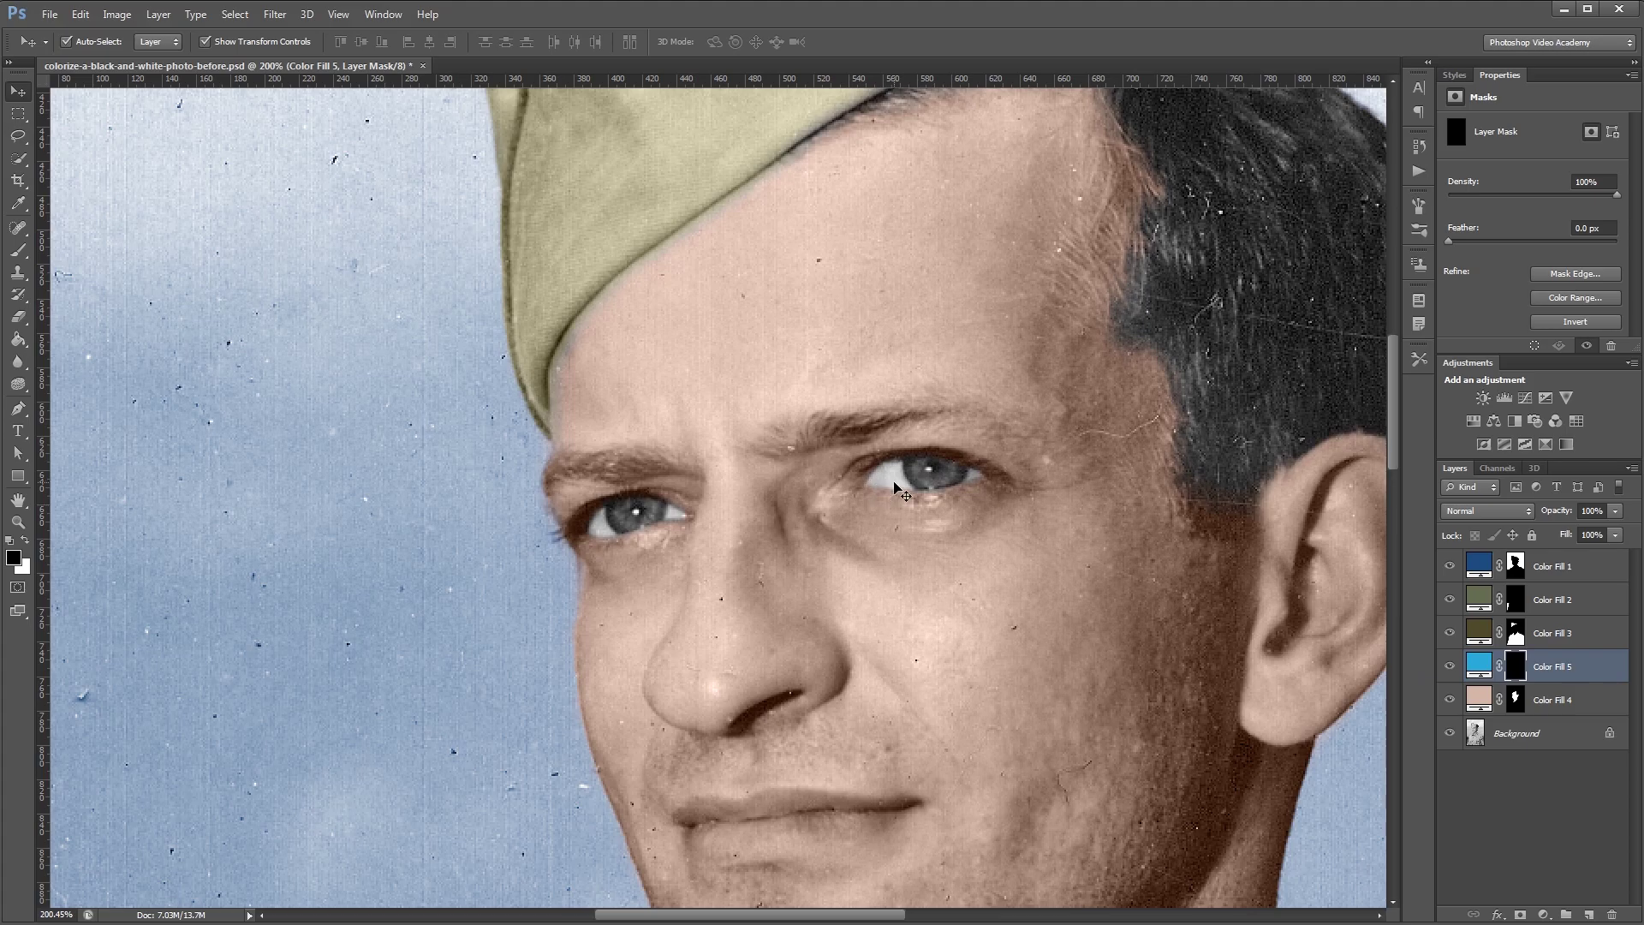
Paint both irises white on the blue fill's mask with a 10 px brush
key("b")
key("x")
scroll(925, 472, "up", 3)
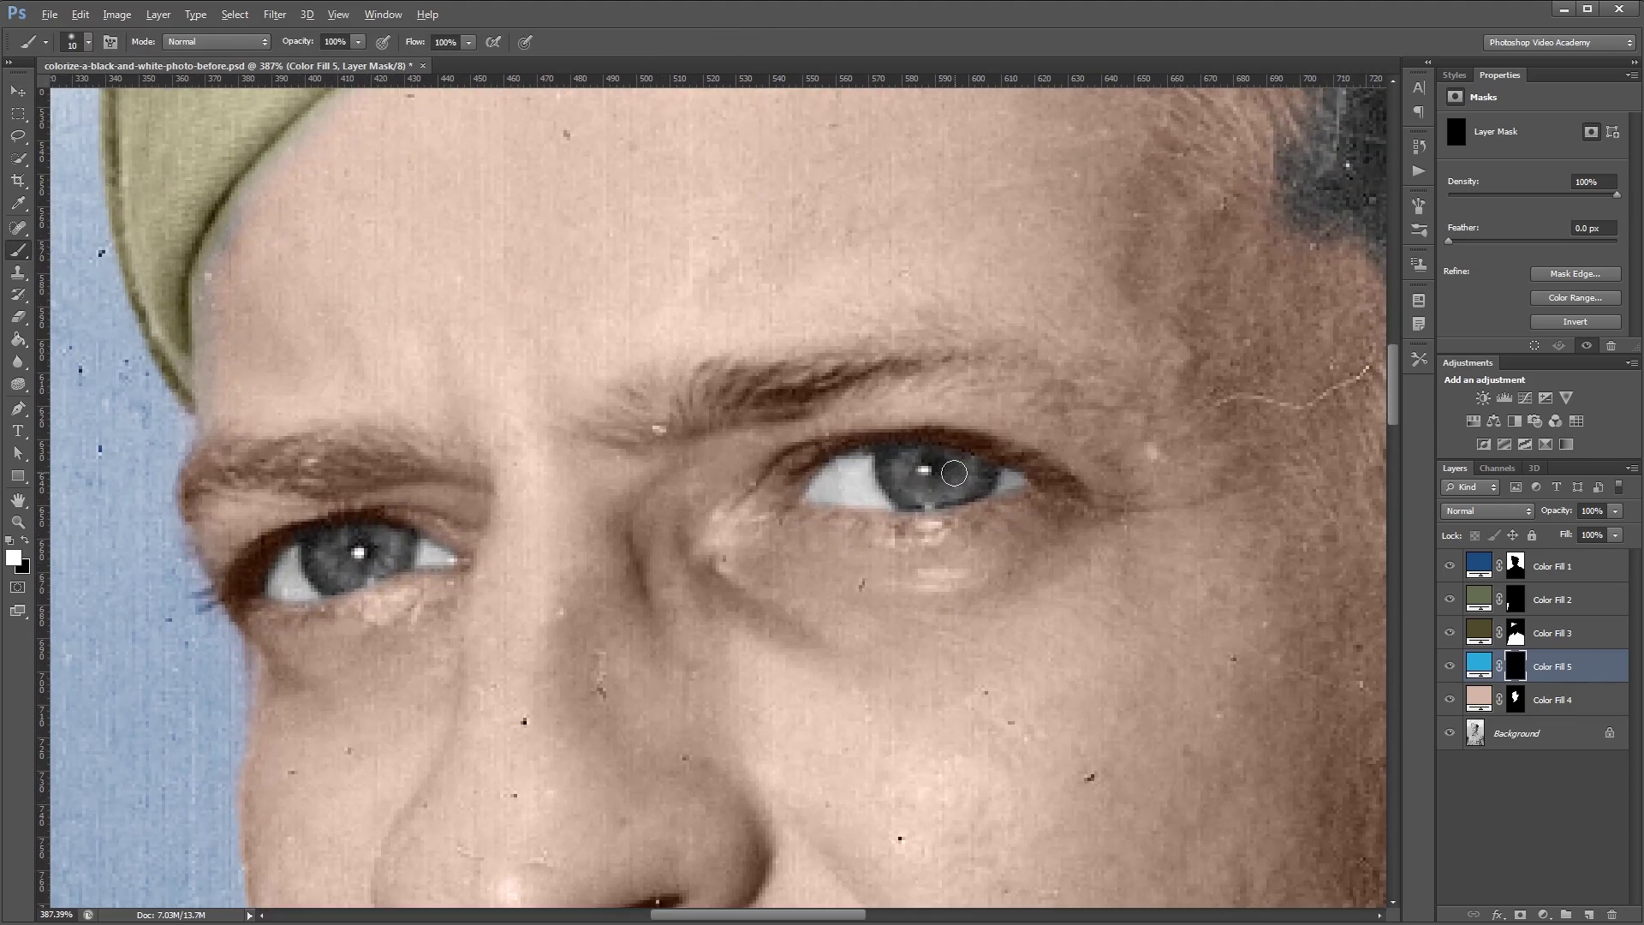
mouse_move(882, 458)
left_mouse_down()
mouse_move(984, 476)
mouse_move(925, 493)
mouse_move(902, 468)
mouse_move(987, 475)
mouse_move(909, 498)
left_mouse_up()
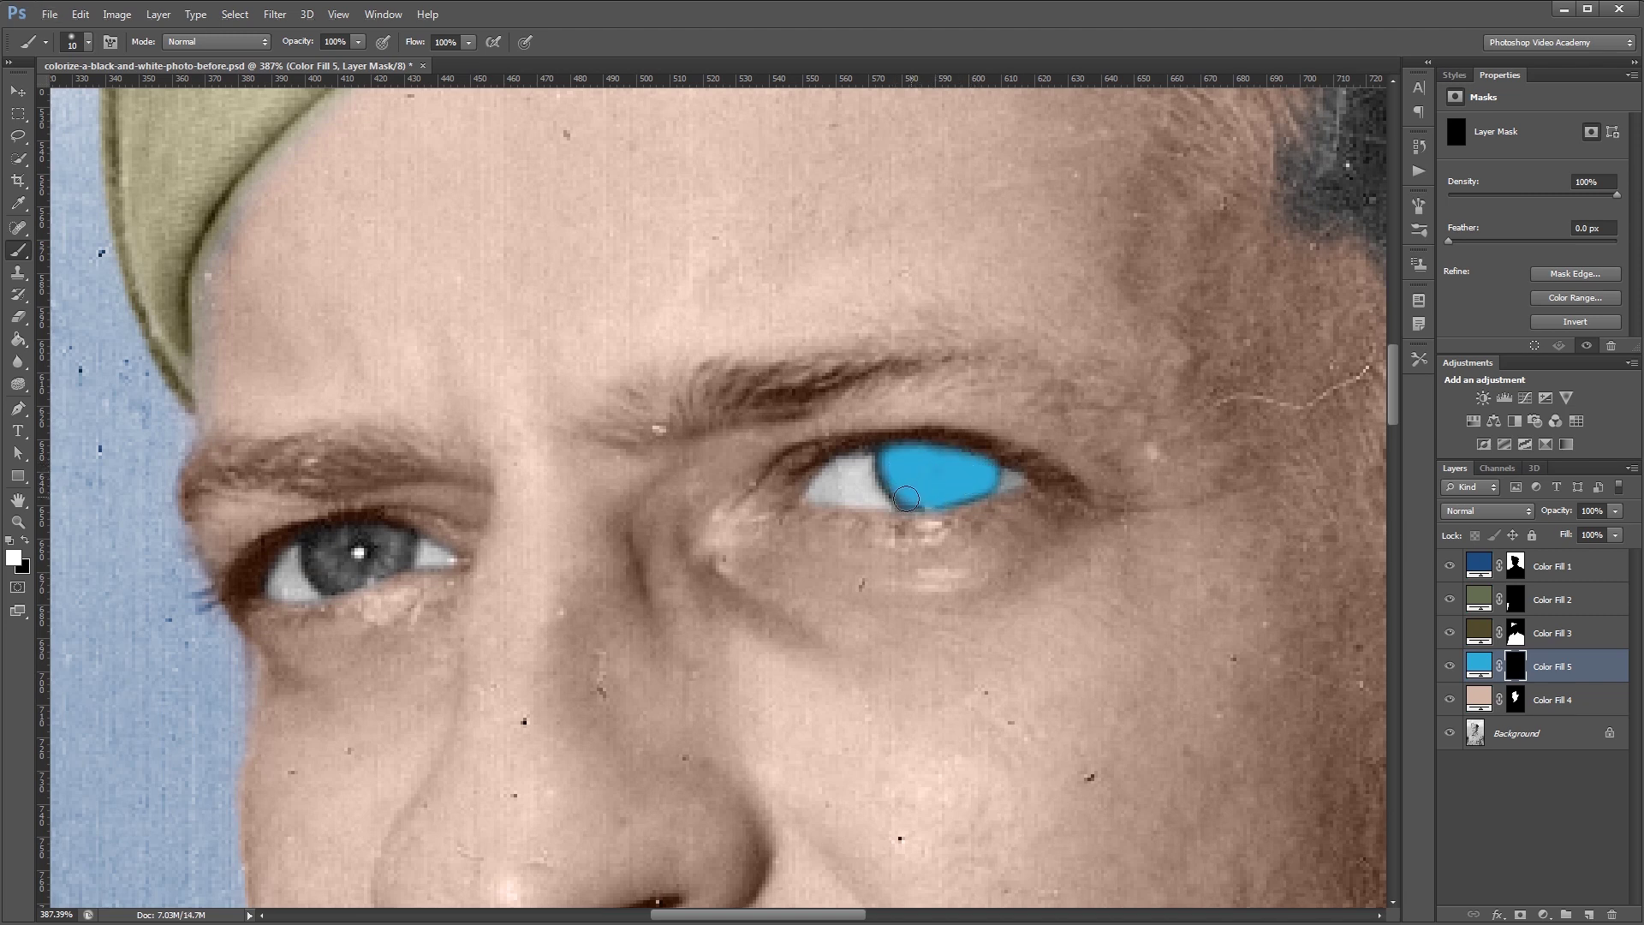
mouse_move(398, 536)
left_mouse_down()
mouse_move(322, 569)
mouse_move(381, 540)
mouse_move(341, 569)
mouse_move(341, 544)
left_mouse_up()
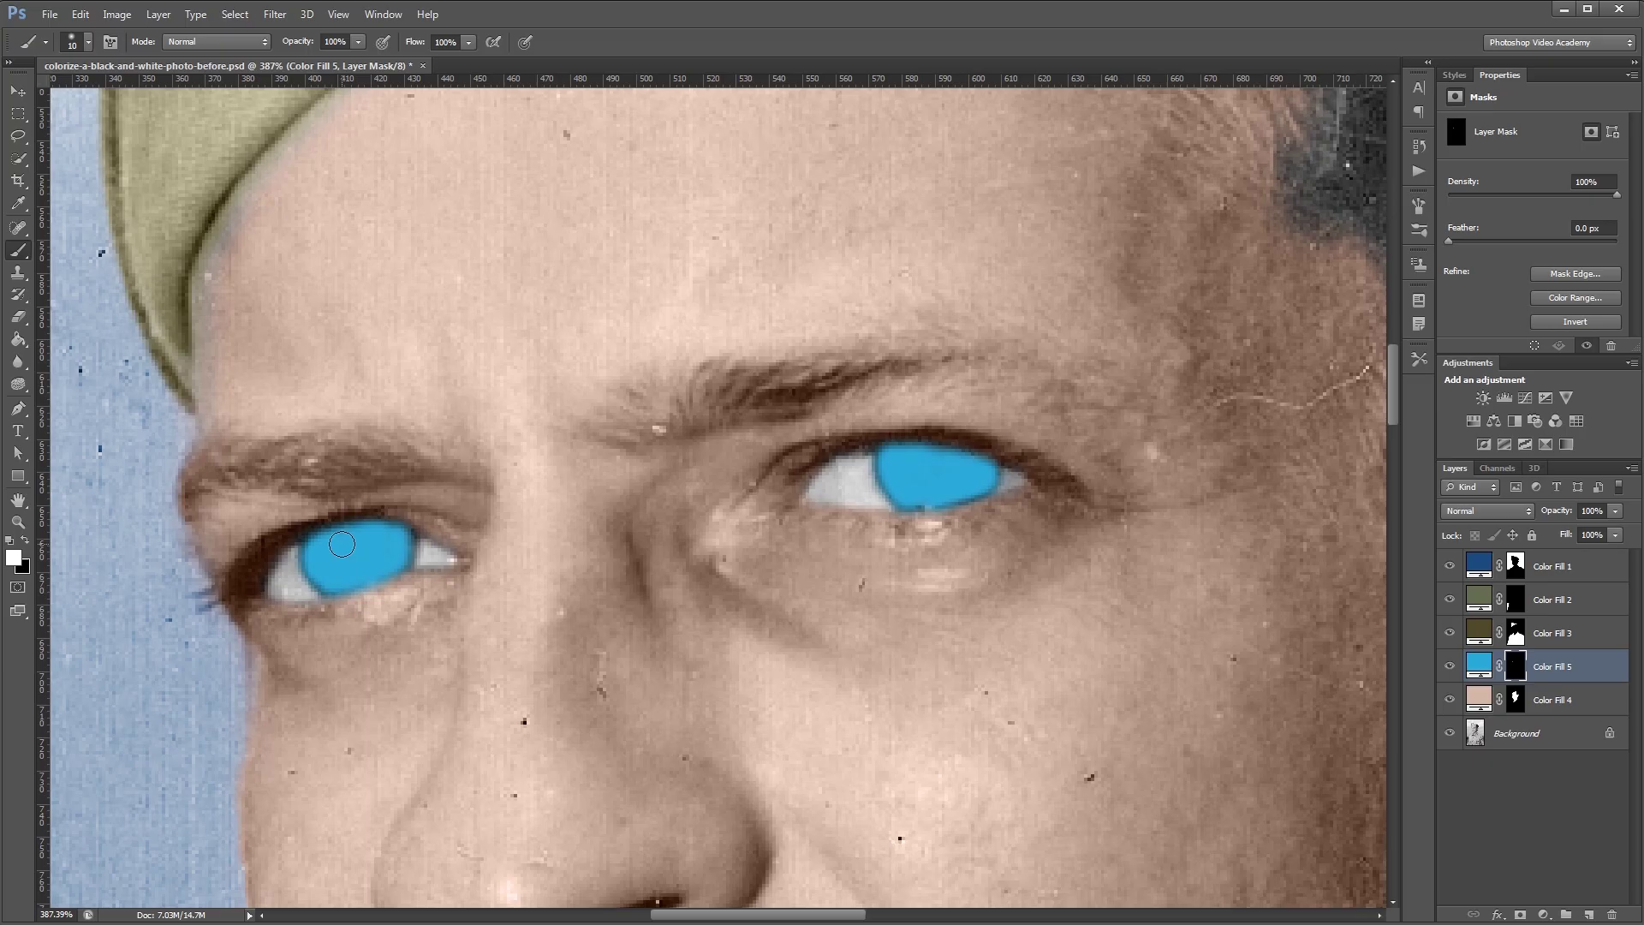
Set the eye fill's blend mode to Color and soften its color to pale blue #9cc7d7
left_click(1487, 510)
left_click(1490, 900)
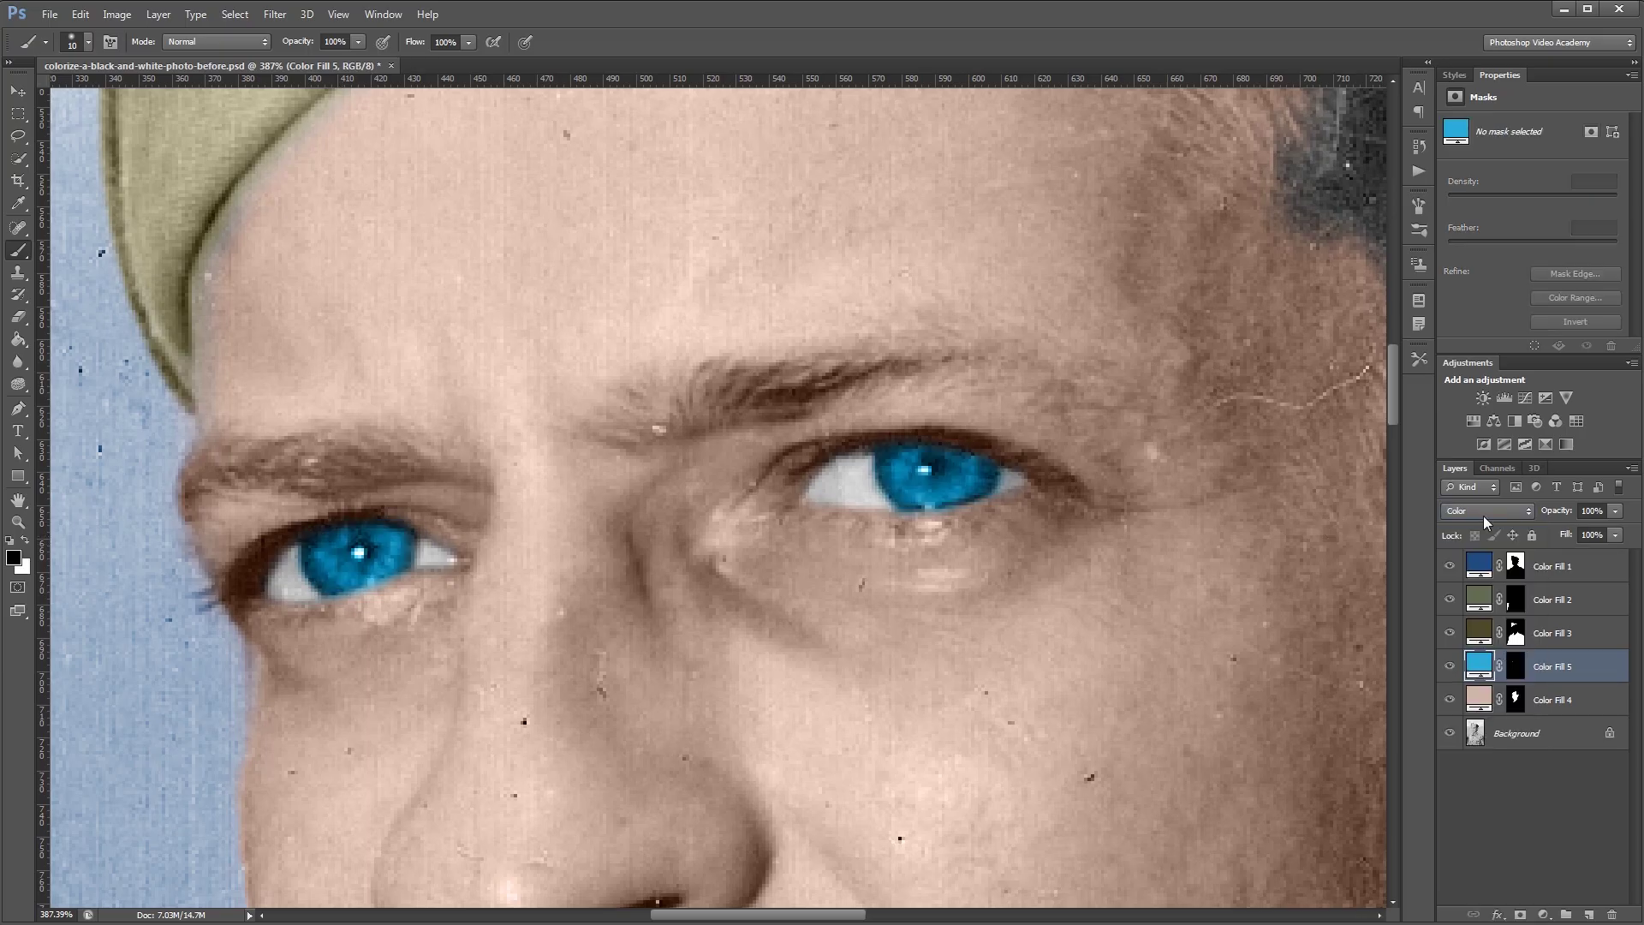
double_click(1487, 666)
left_click_drag(1136, 447, 1102, 447)
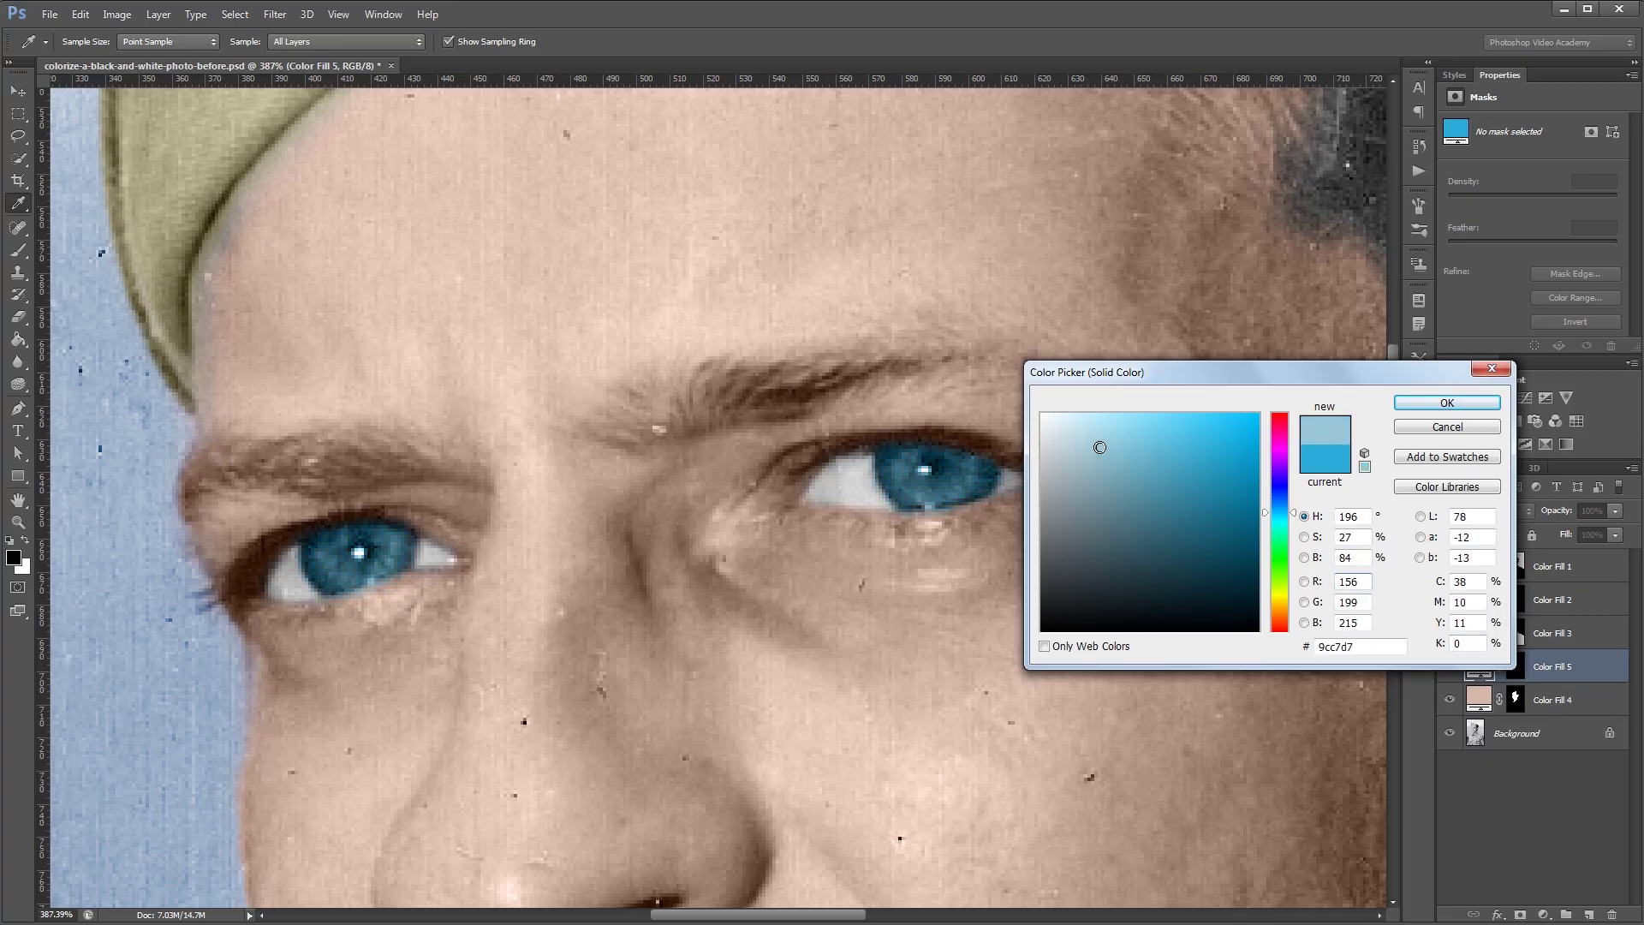
left_click(1448, 402)
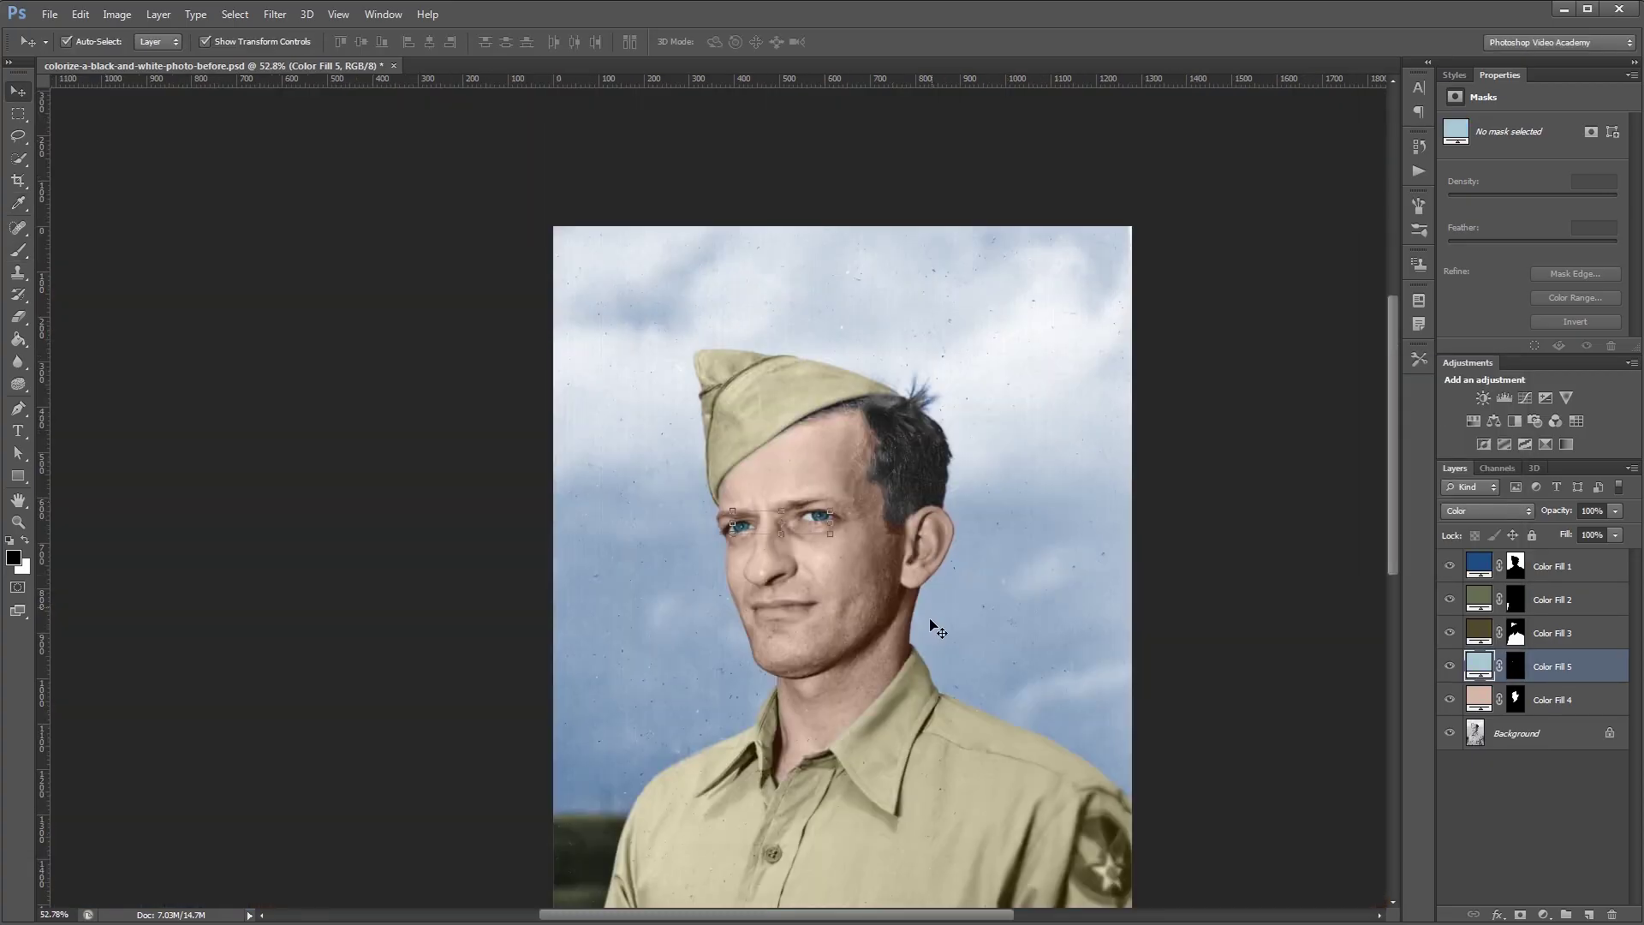
left_click_drag(928, 625, 888, 561)
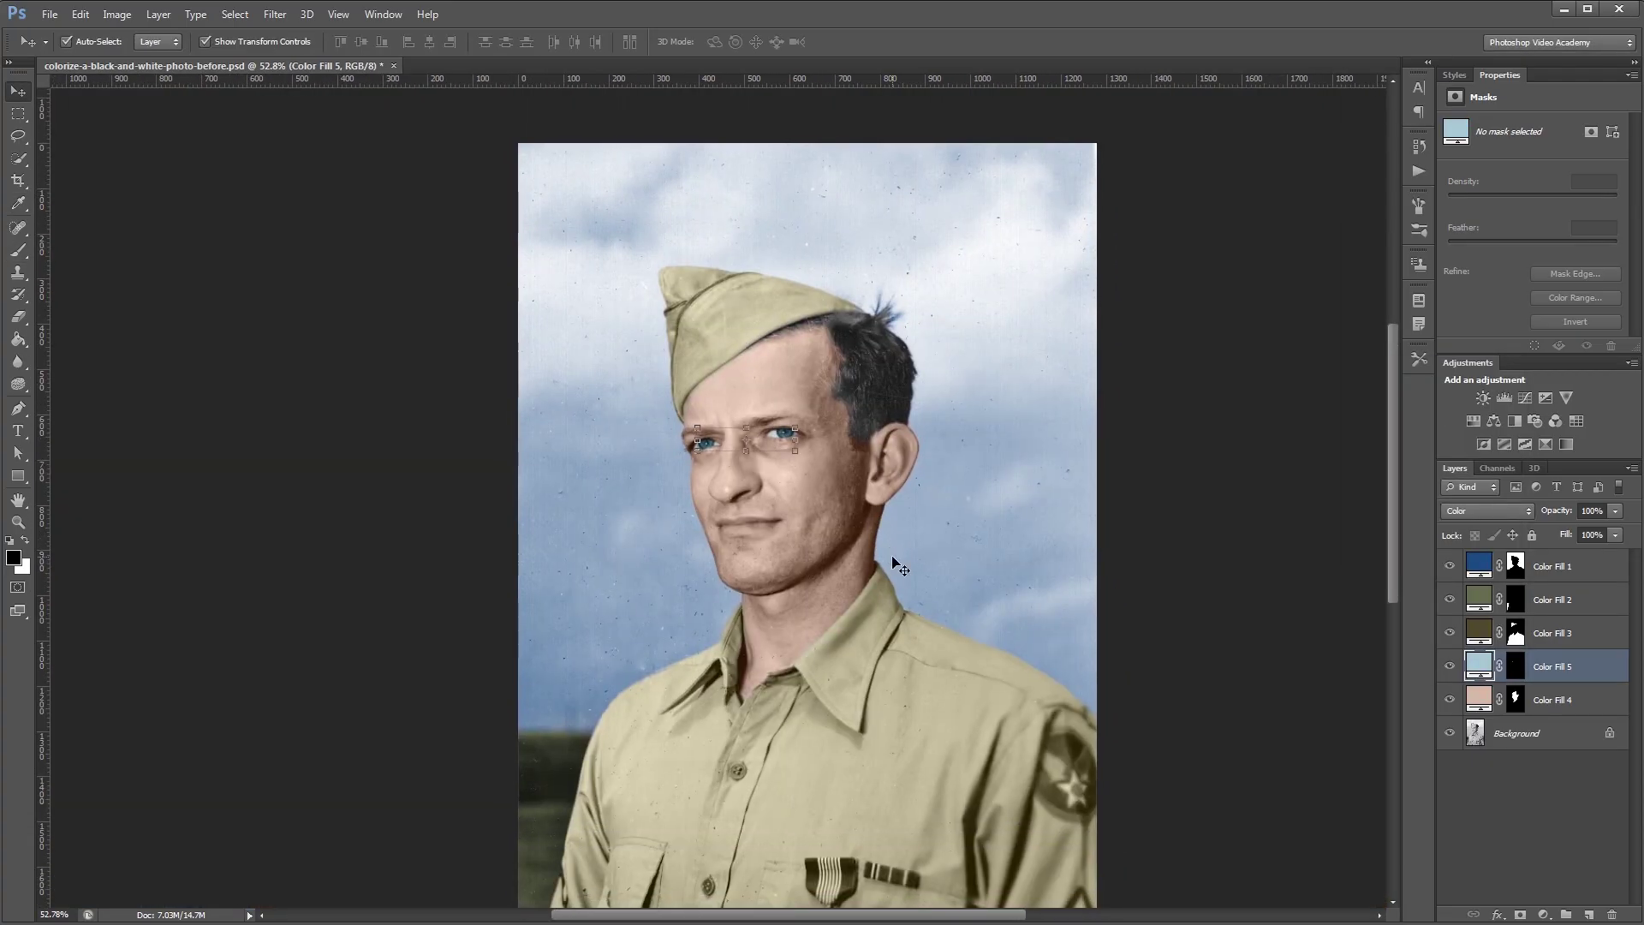
Select the soldier's hair on the Background layer with the Quick Selection tool
left_click(1529, 734)
scroll(860, 386, "up", 5)
key("w")
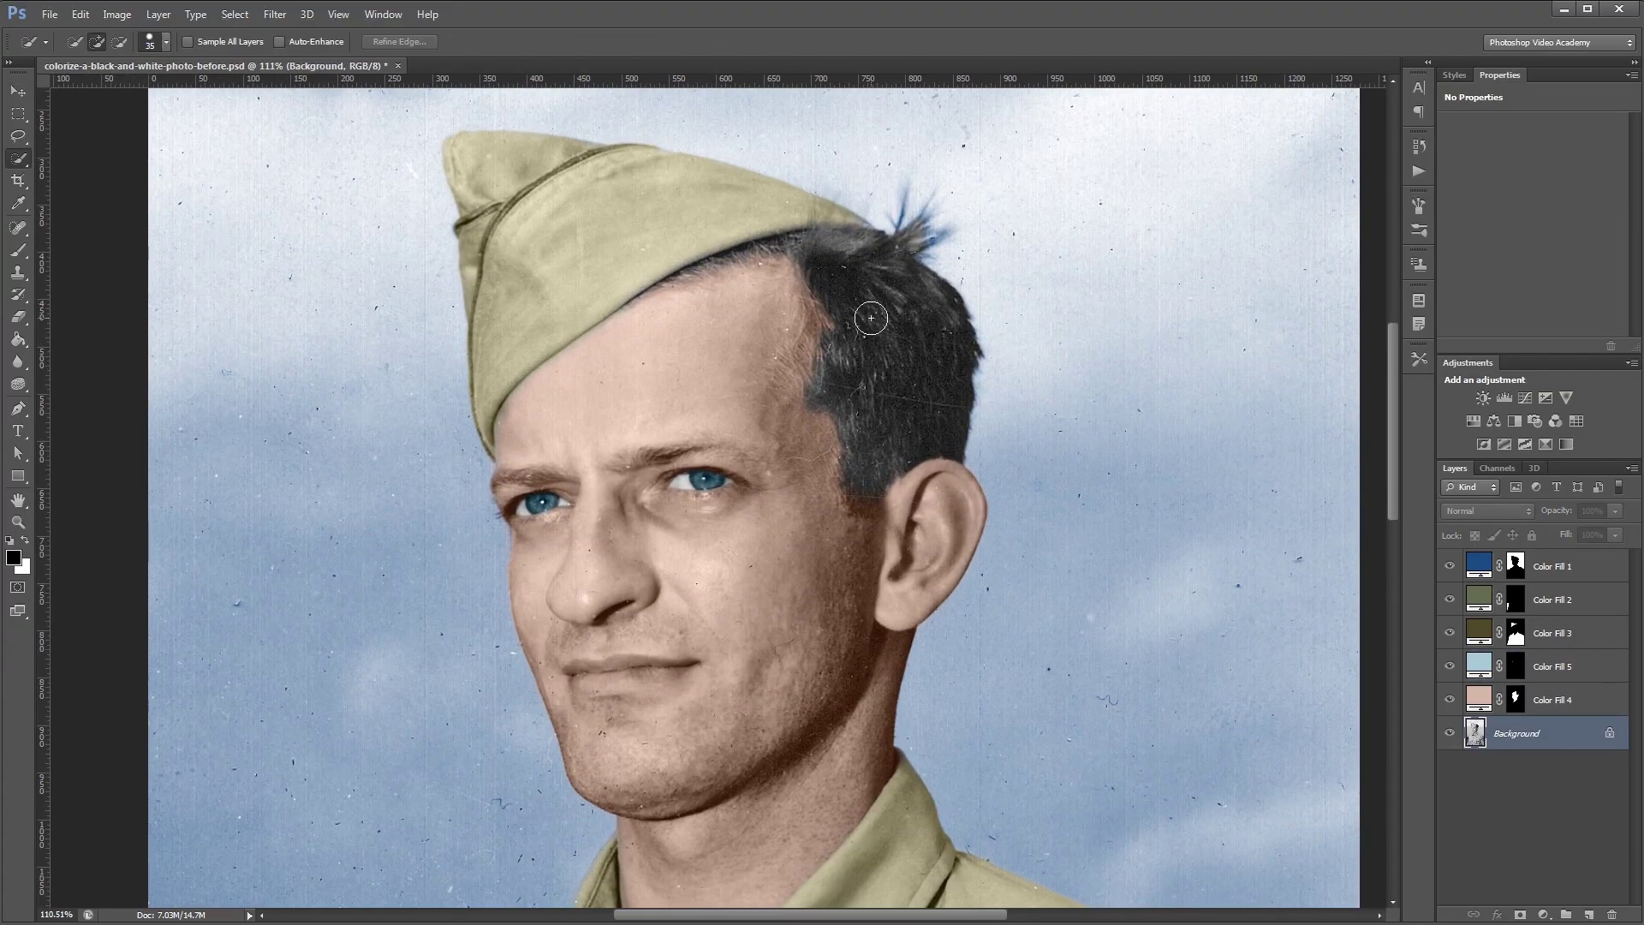
mouse_move(871, 320)
left_mouse_down()
mouse_move(870, 368)
mouse_move(910, 213)
mouse_move(929, 240)
mouse_move(835, 299)
mouse_move(775, 257)
mouse_move(694, 272)
mouse_move(591, 415)
mouse_move(540, 454)
mouse_move(509, 421)
mouse_move(562, 382)
mouse_move(660, 448)
mouse_move(837, 501)
mouse_move(668, 291)
mouse_move(719, 287)
mouse_move(797, 334)
mouse_move(867, 482)
left_mouse_up()
Start refining the hair selection's edge, brushing over the tuft and enabling Smart Radius at 9.2 px
left_click(421, 45)
left_click_drag(855, 193, 446, 188)
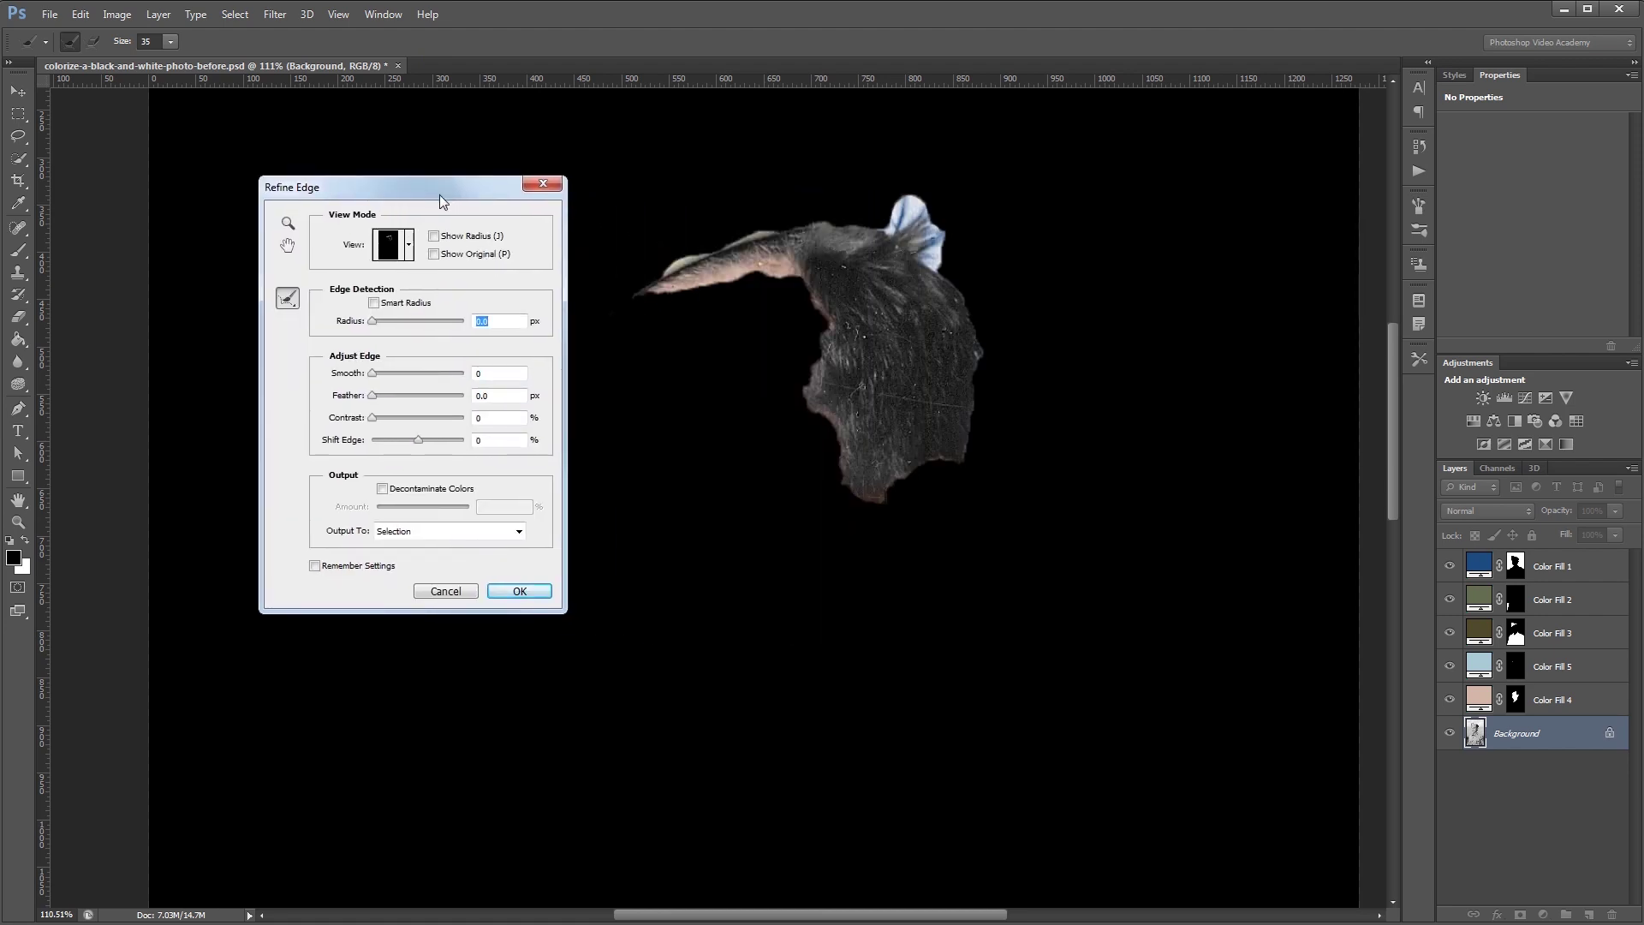
mouse_move(913, 205)
left_mouse_down()
mouse_move(886, 221)
mouse_move(897, 249)
mouse_move(897, 216)
mouse_move(915, 215)
left_mouse_up()
left_click(399, 307)
left_click_drag(374, 322, 400, 324)
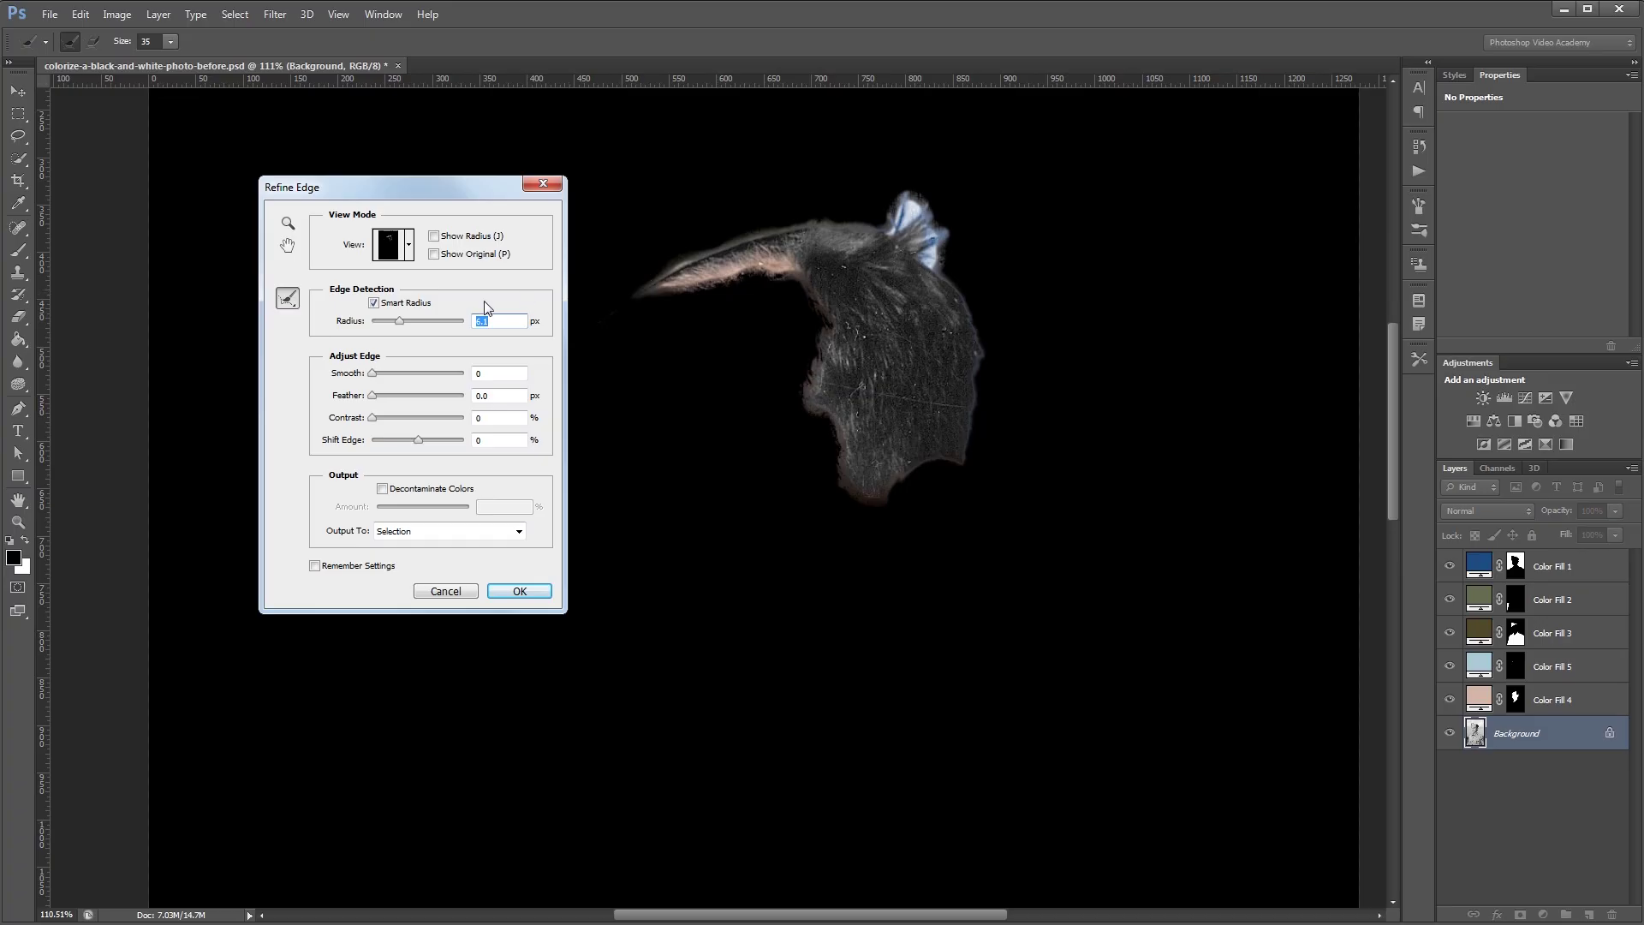
left_click_drag(403, 321, 407, 321)
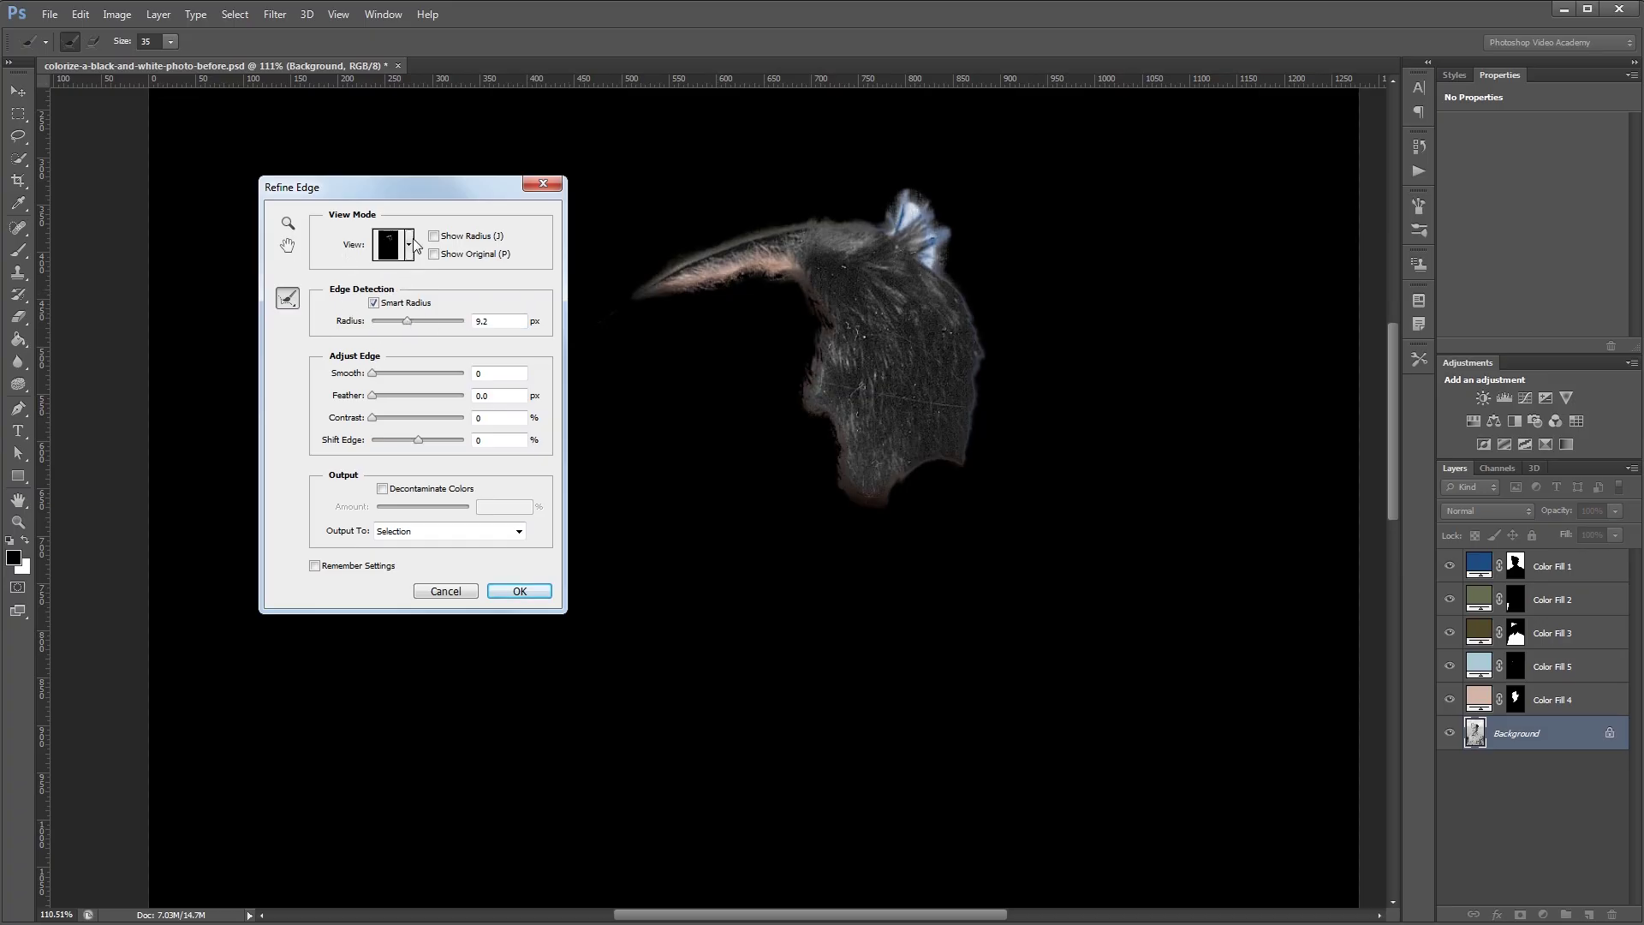
Brush the edge refinement over the hair tuft and forehead hairline, add slight smoothing, and apply it to the selection
mouse_move(911, 200)
left_mouse_down()
mouse_move(895, 218)
mouse_move(938, 253)
mouse_move(931, 234)
left_mouse_up()
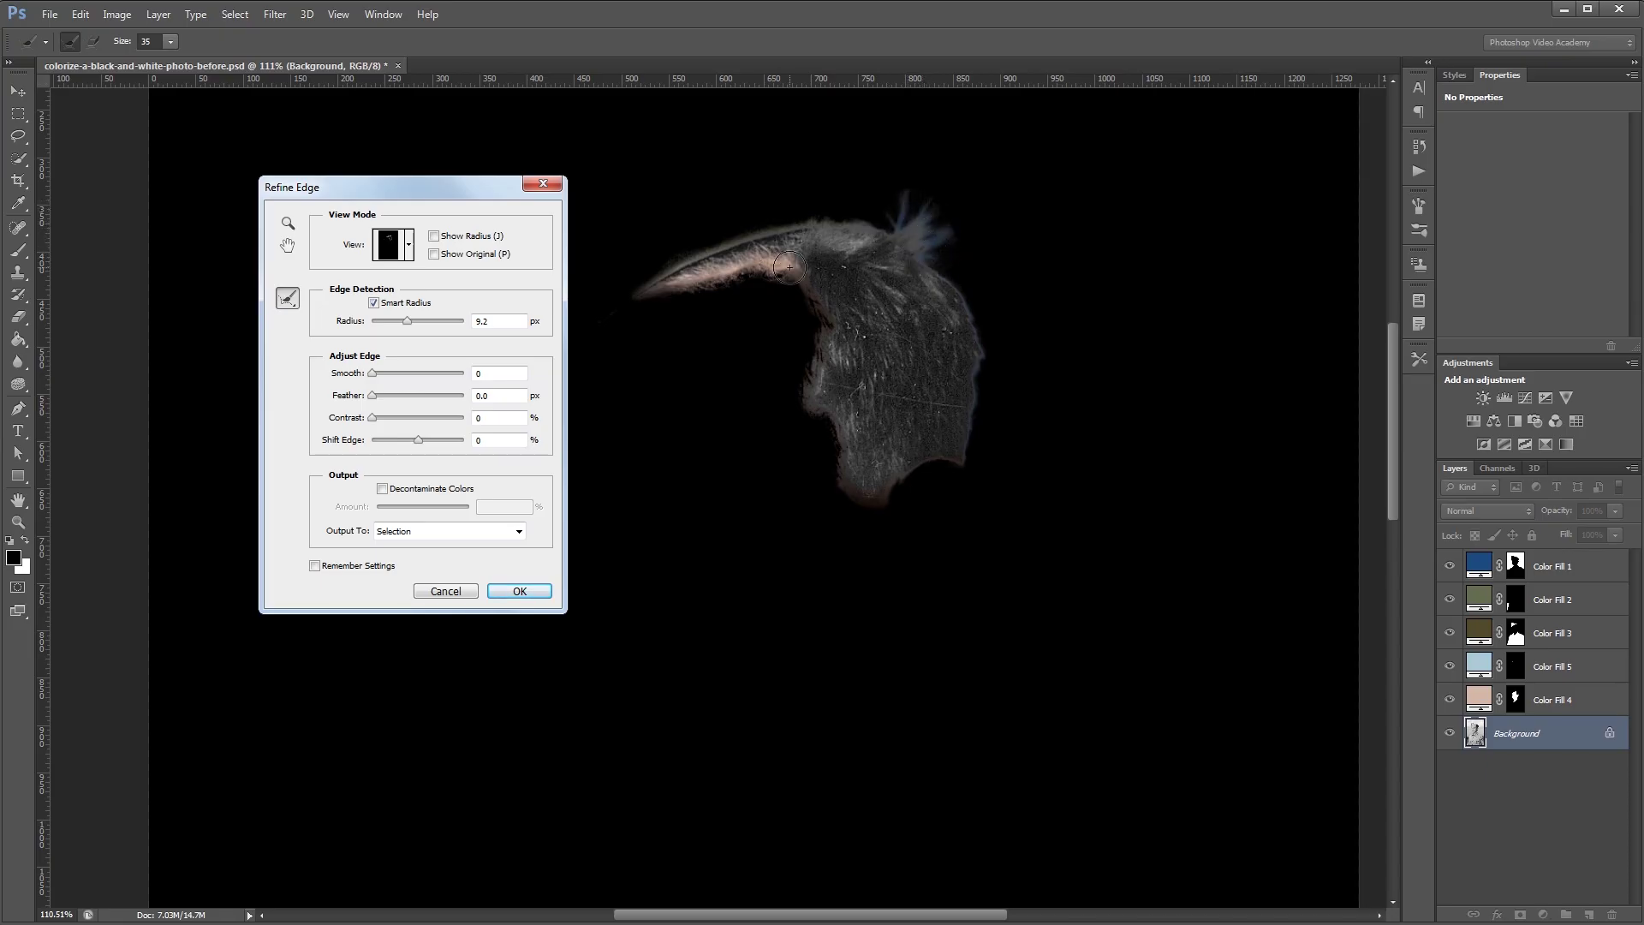
left_click_drag(790, 271, 656, 305)
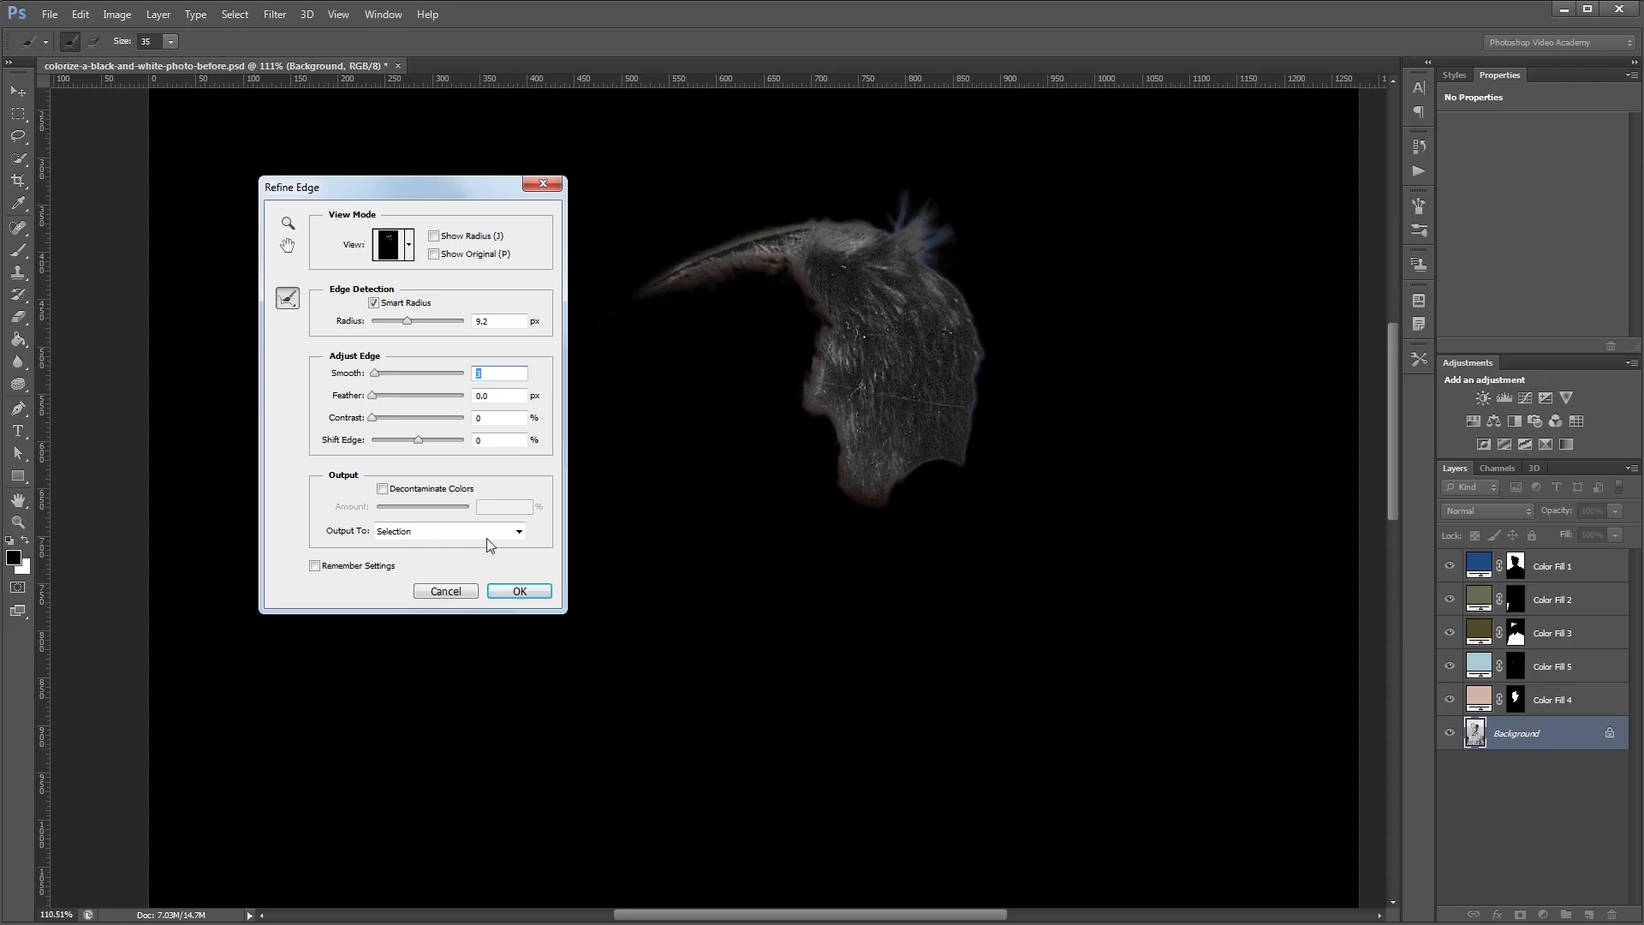
left_click(519, 591)
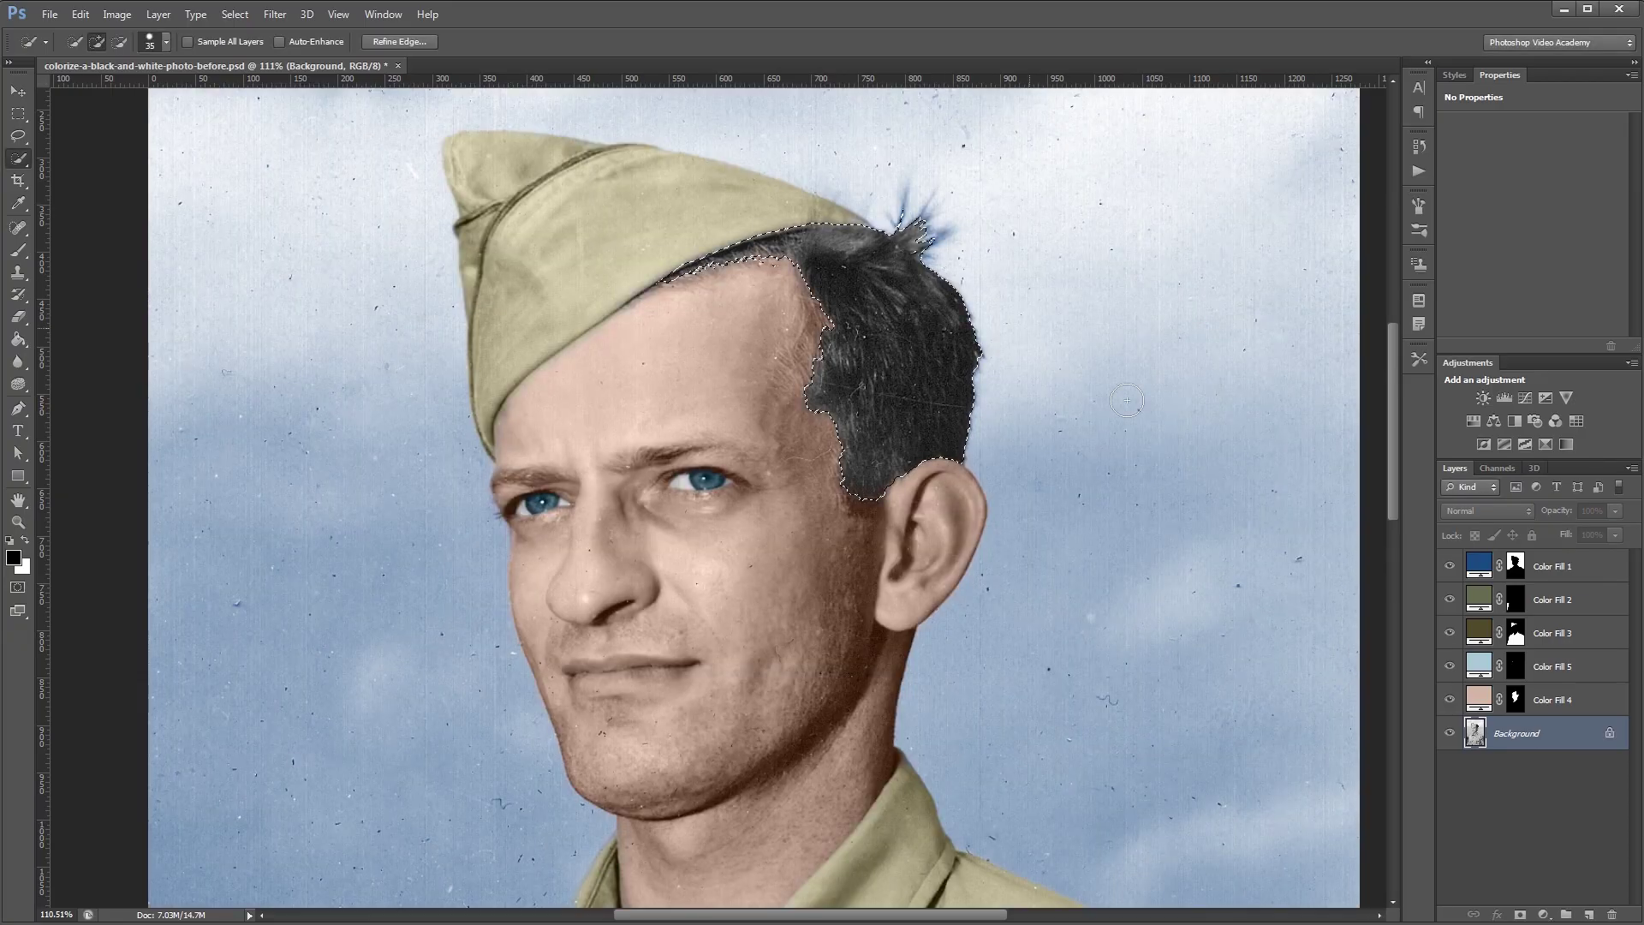
Add a dark brown Solid Color fill layer (#483c33) for the selected hair and set its blend mode to Overlay
left_click(1544, 915)
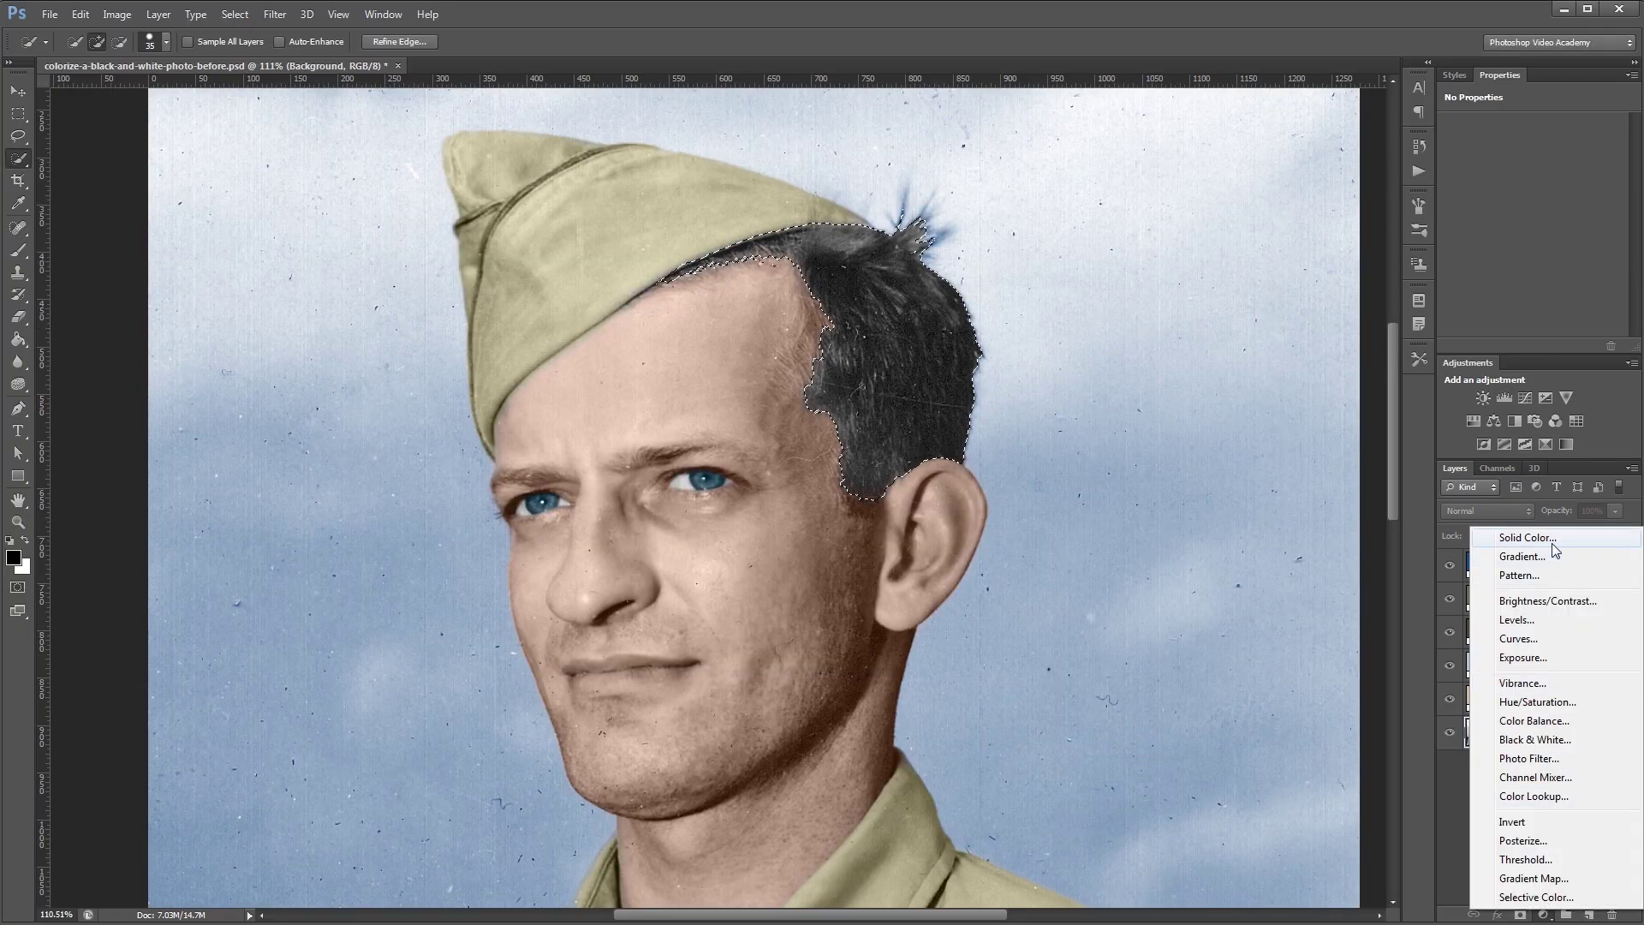
left_click(1553, 544)
left_click(1294, 616)
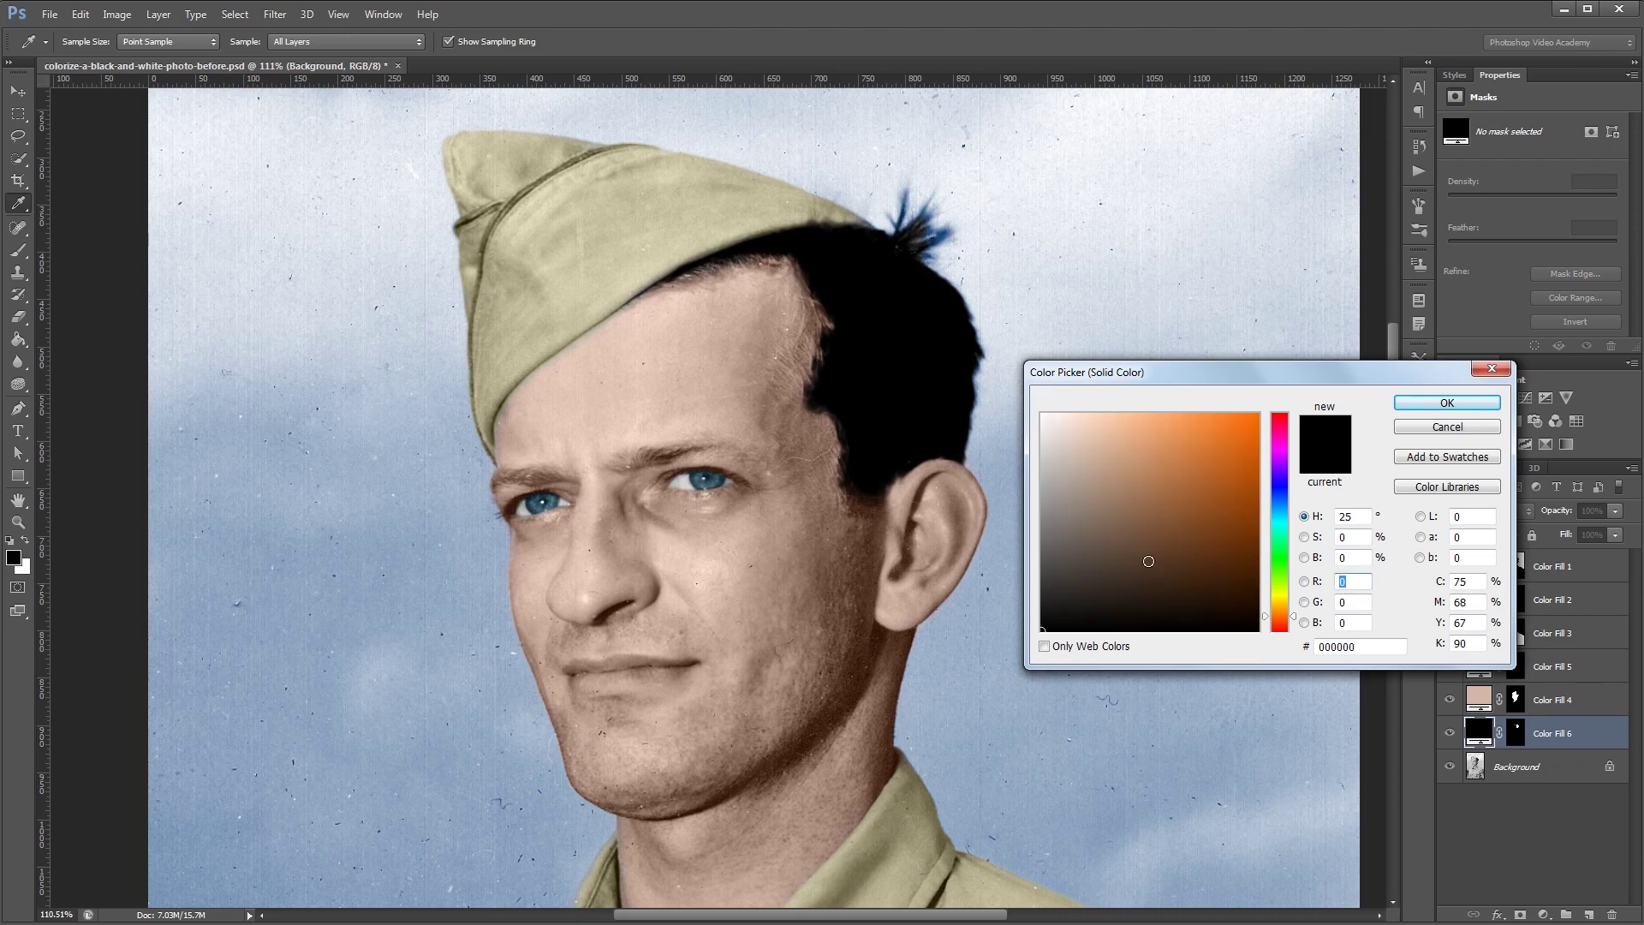
left_click(1101, 569)
left_click(1447, 403)
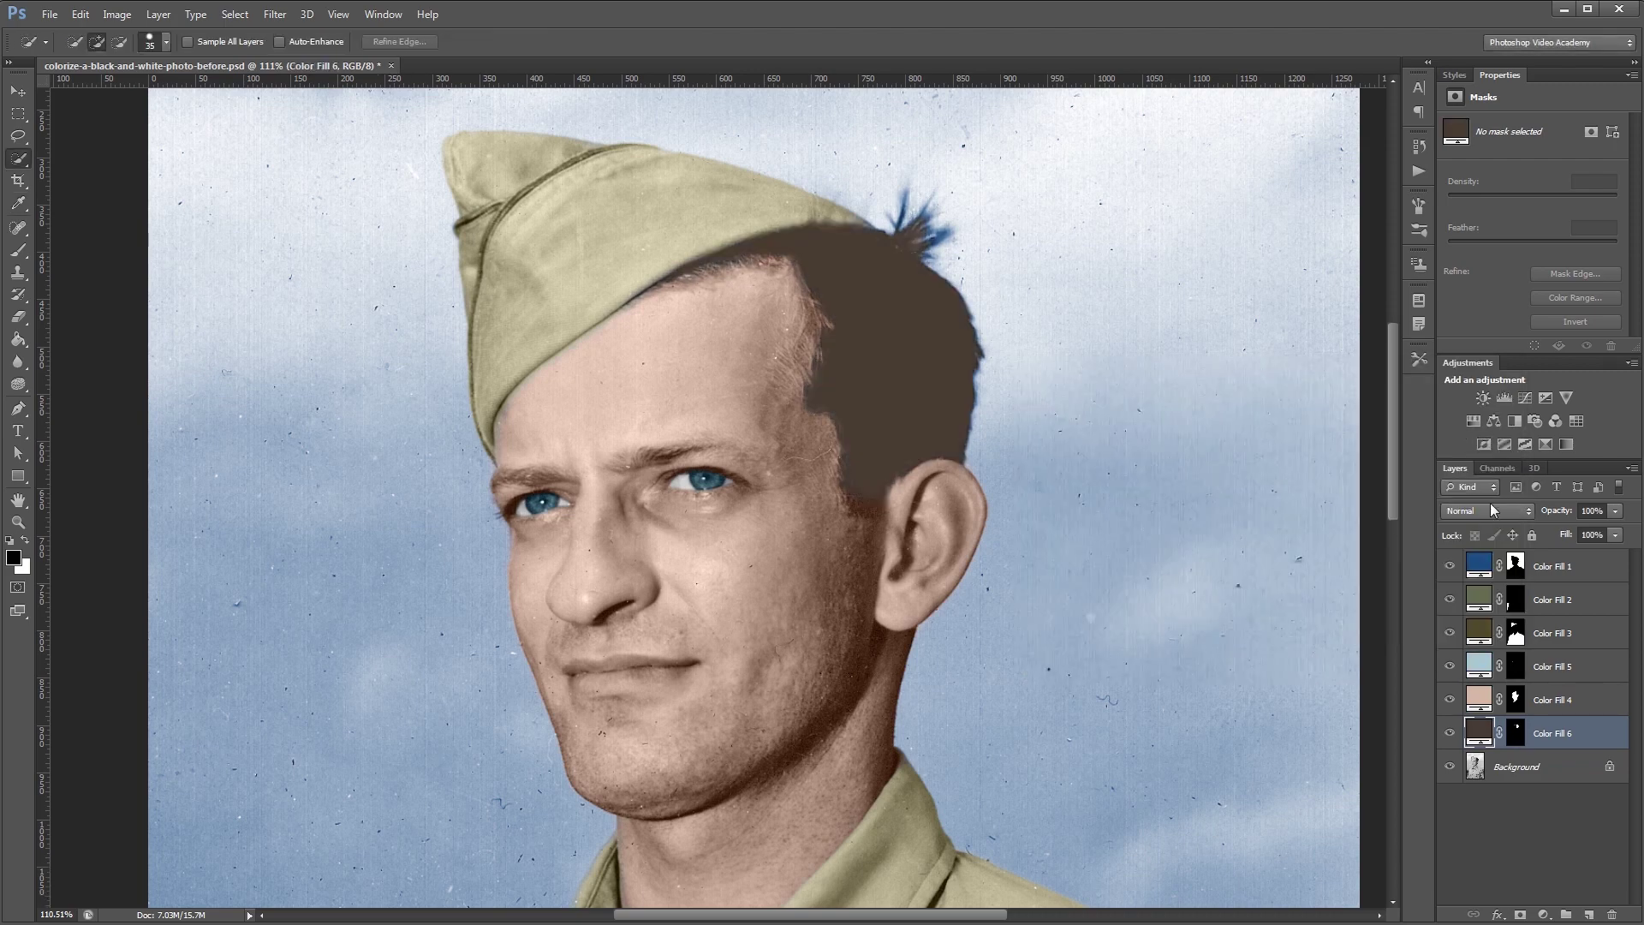
left_click(1488, 511)
left_click(1487, 729)
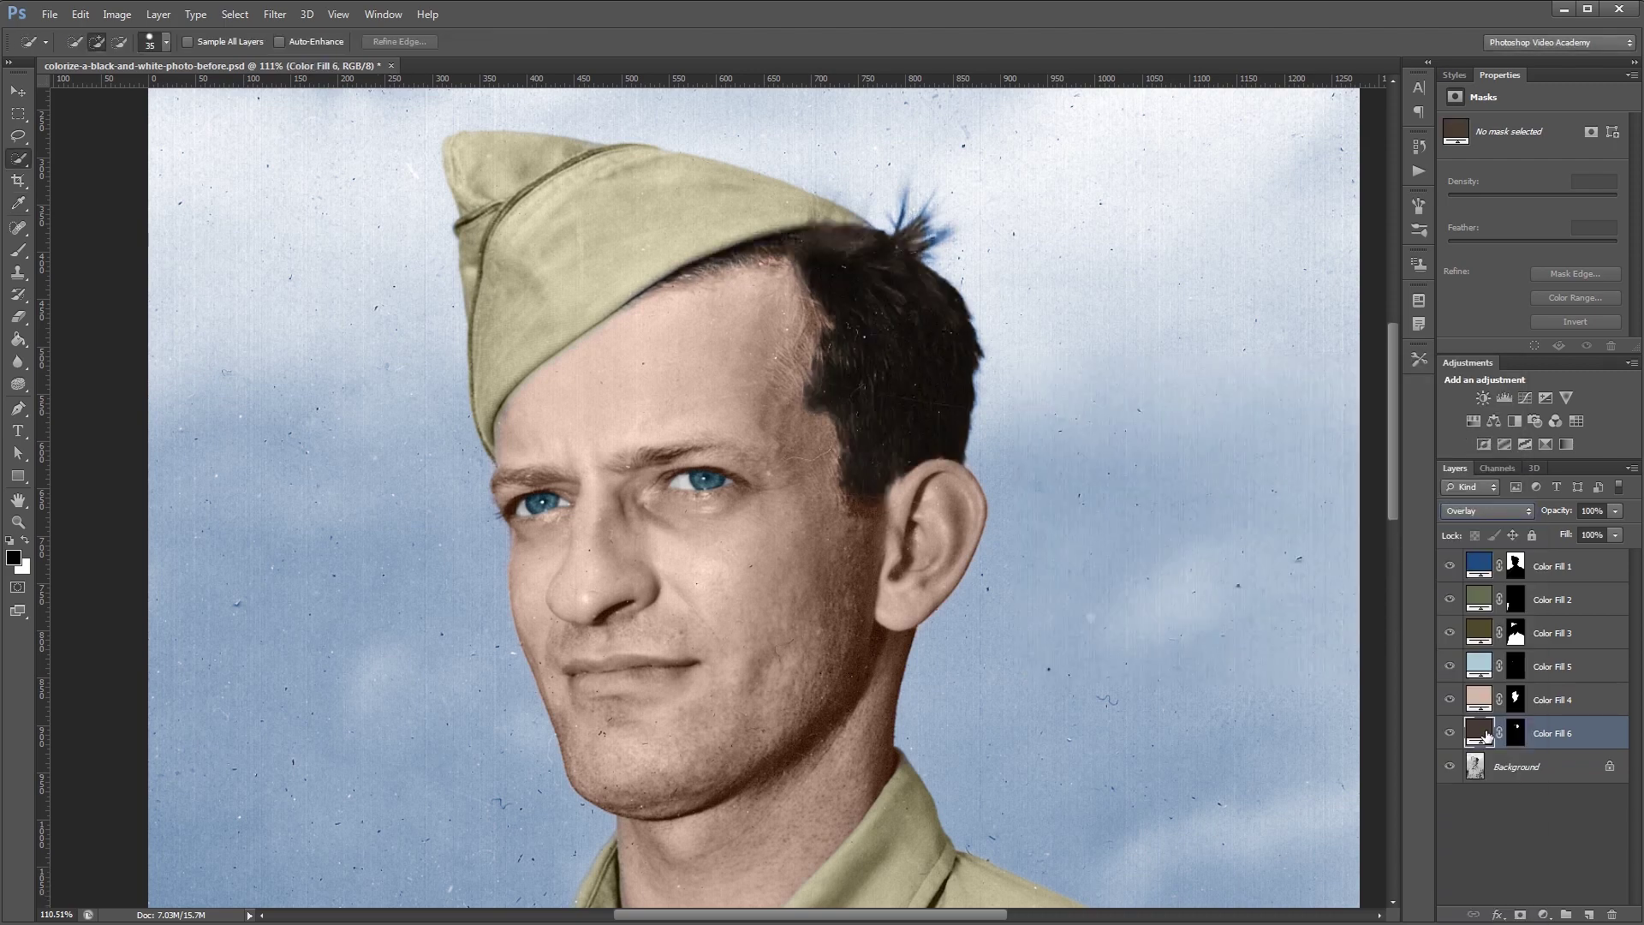
Lighten the hair fill's color to #827266 and deselect the layer to view the whole portrait
key("v")
scroll(850, 270, "down", 4)
double_click(1482, 740)
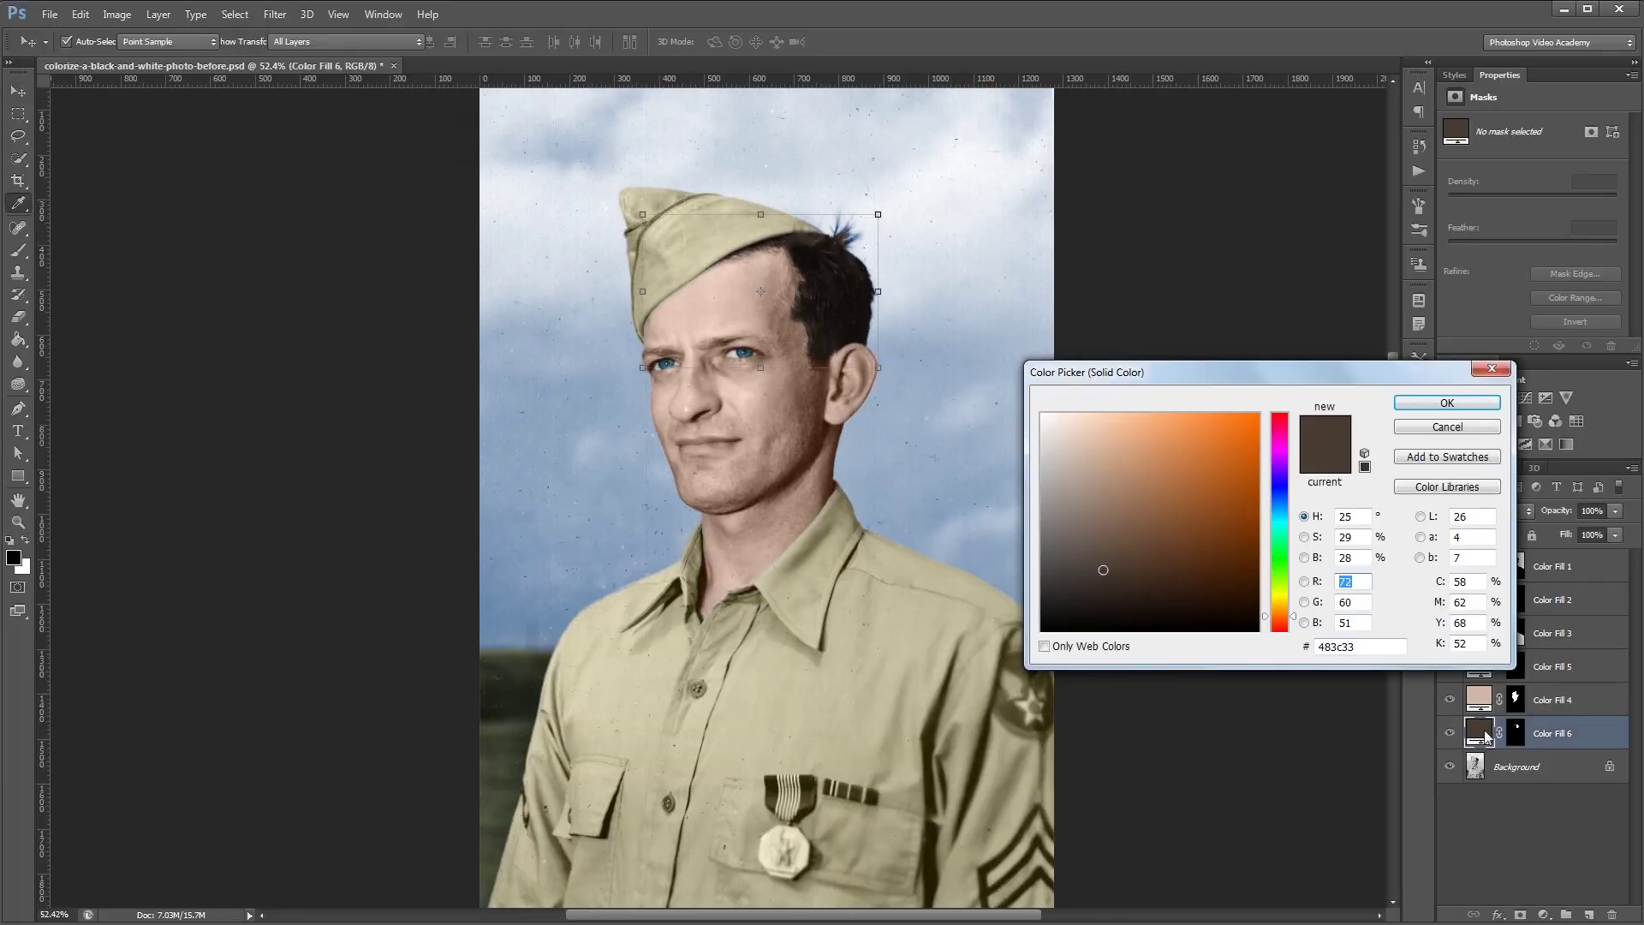
left_click(1096, 540)
left_click(1085, 520)
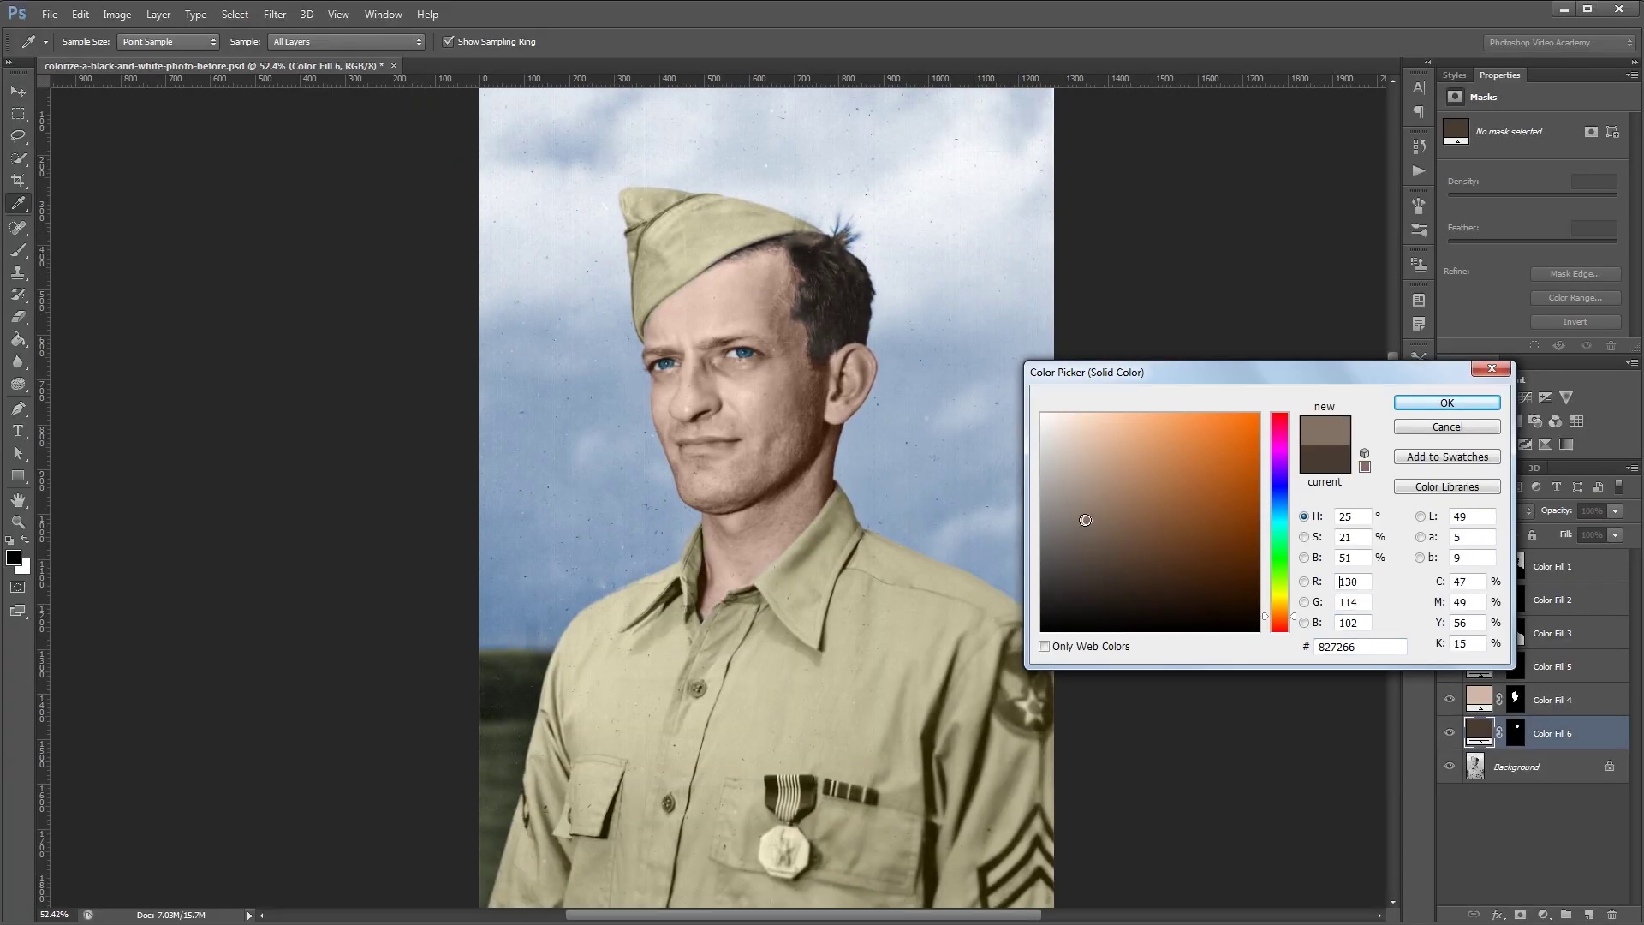
left_click(1435, 403)
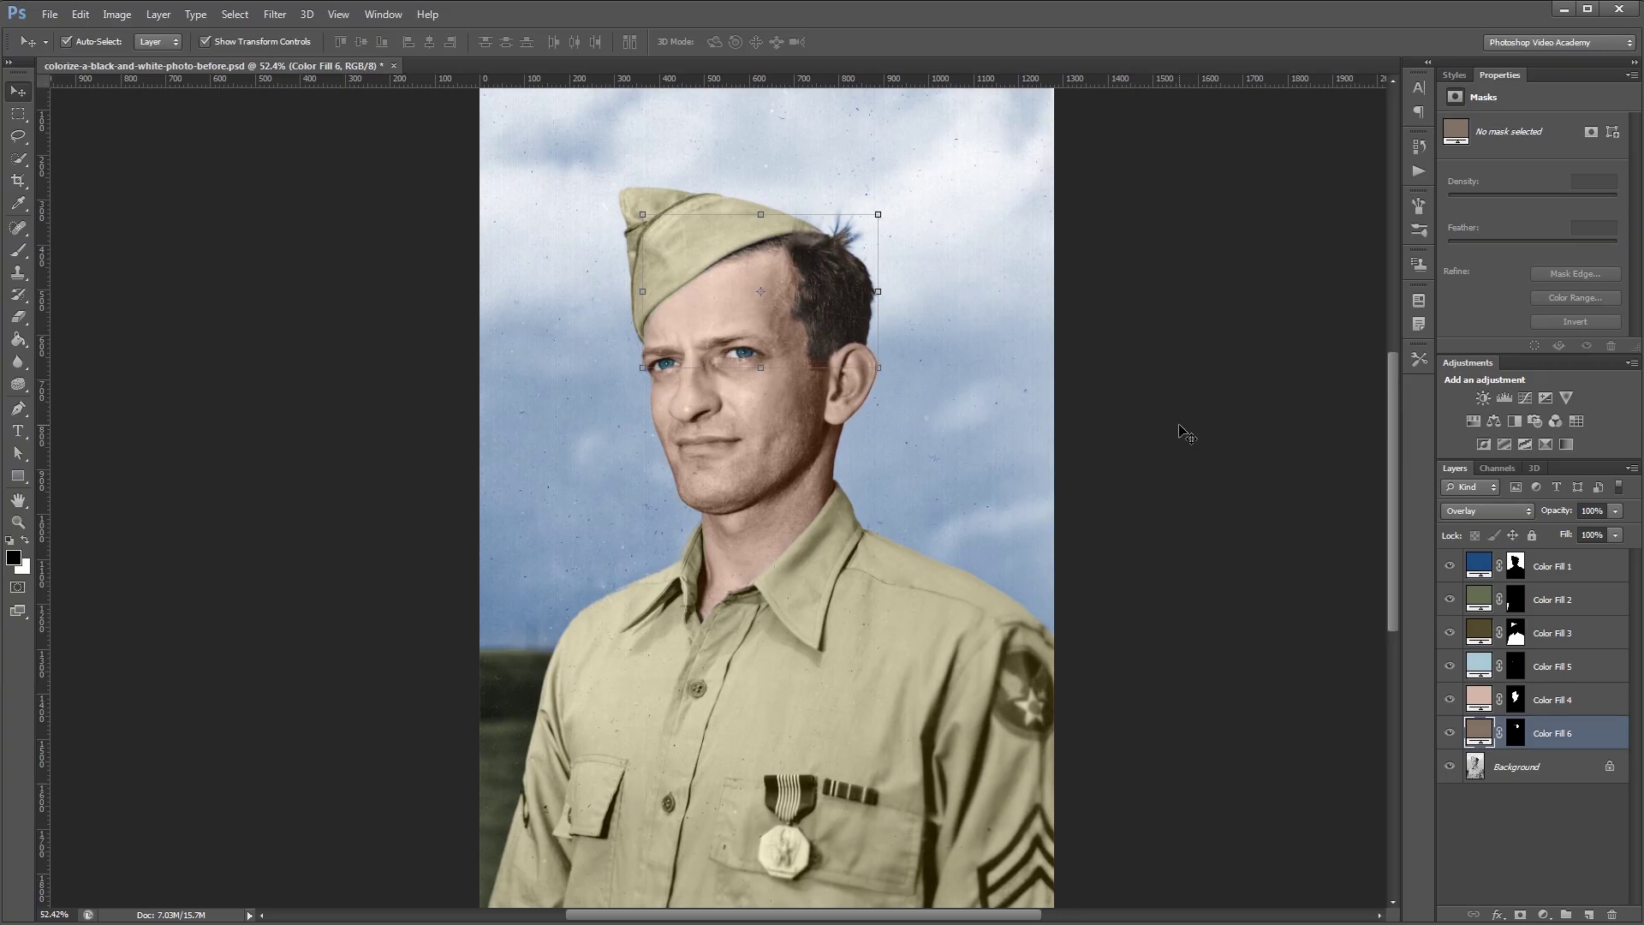
left_click(1186, 433)
scroll(1105, 343, "down", 1)
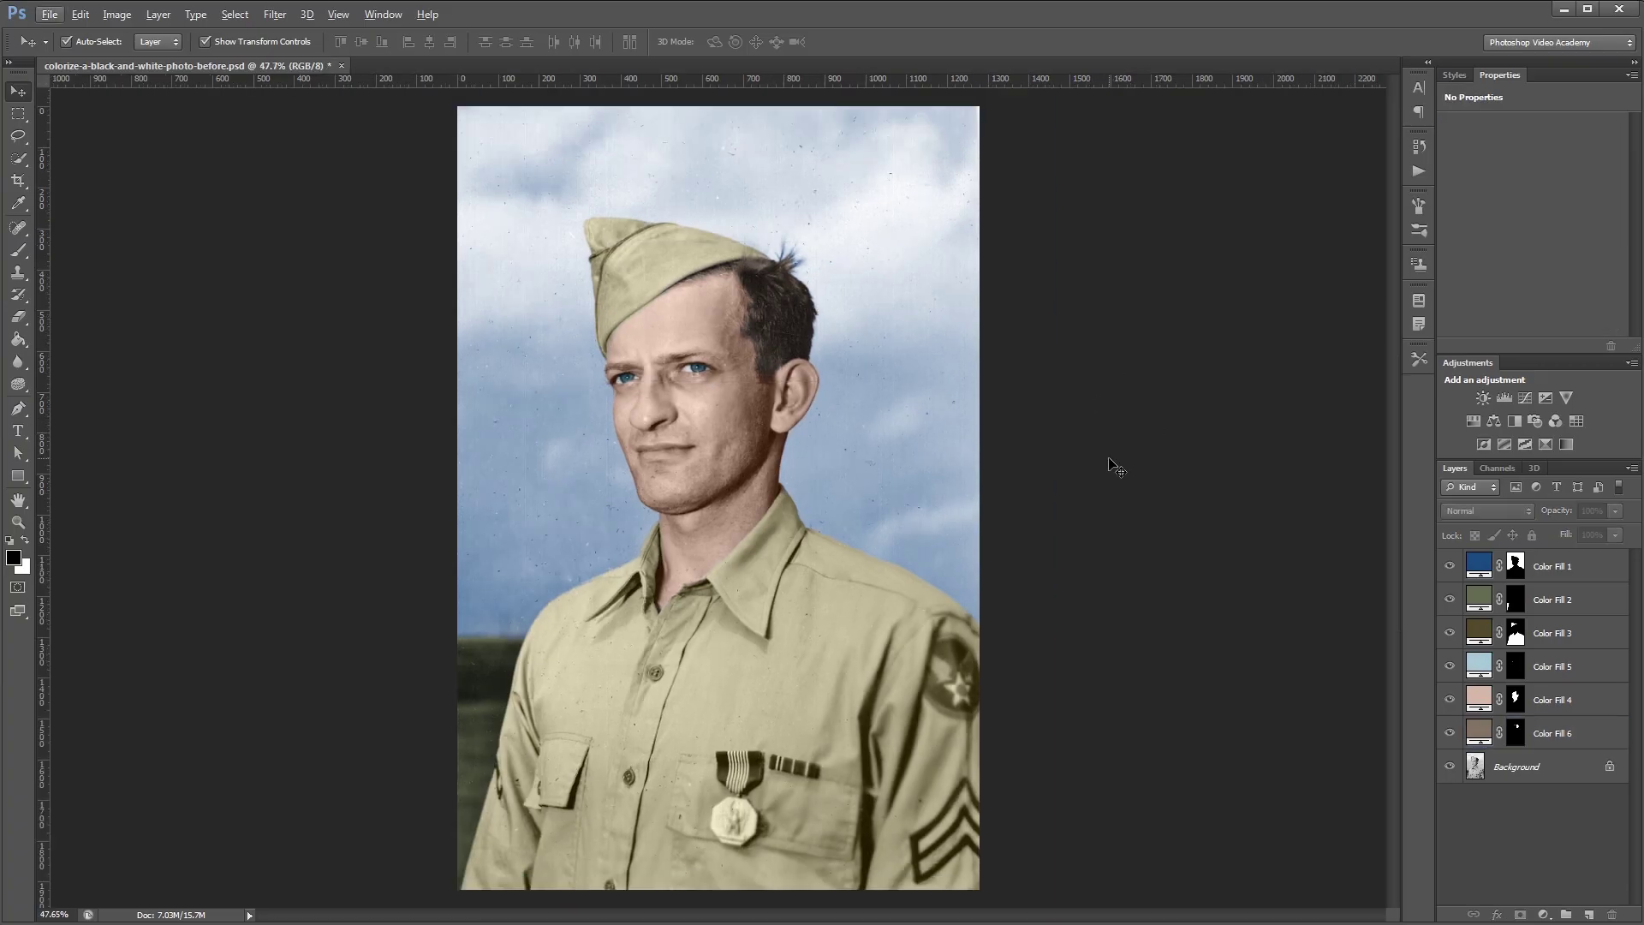